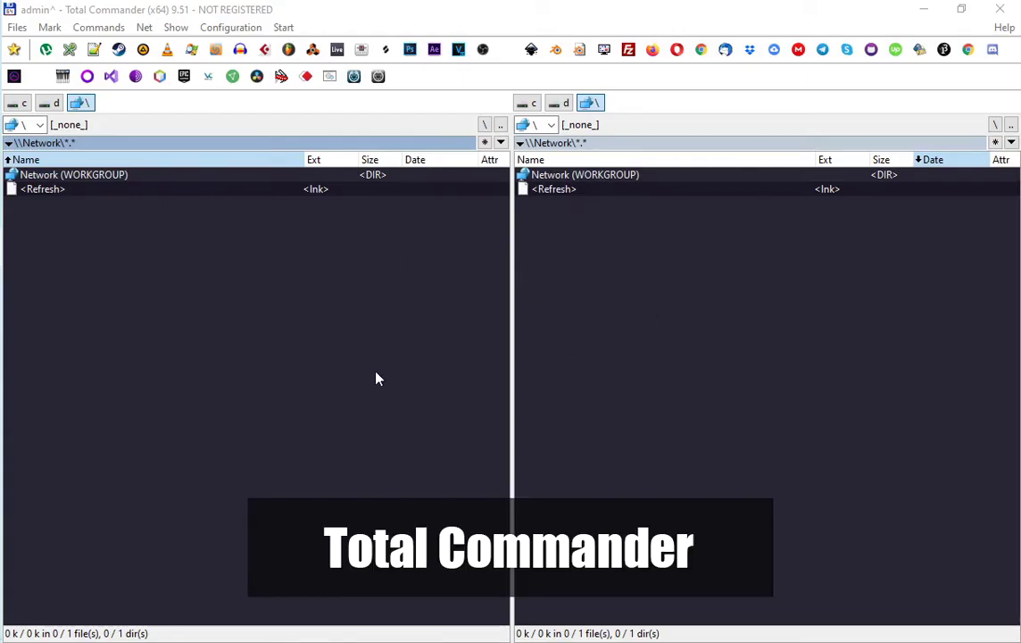
click(687, 364)
click(444, 358)
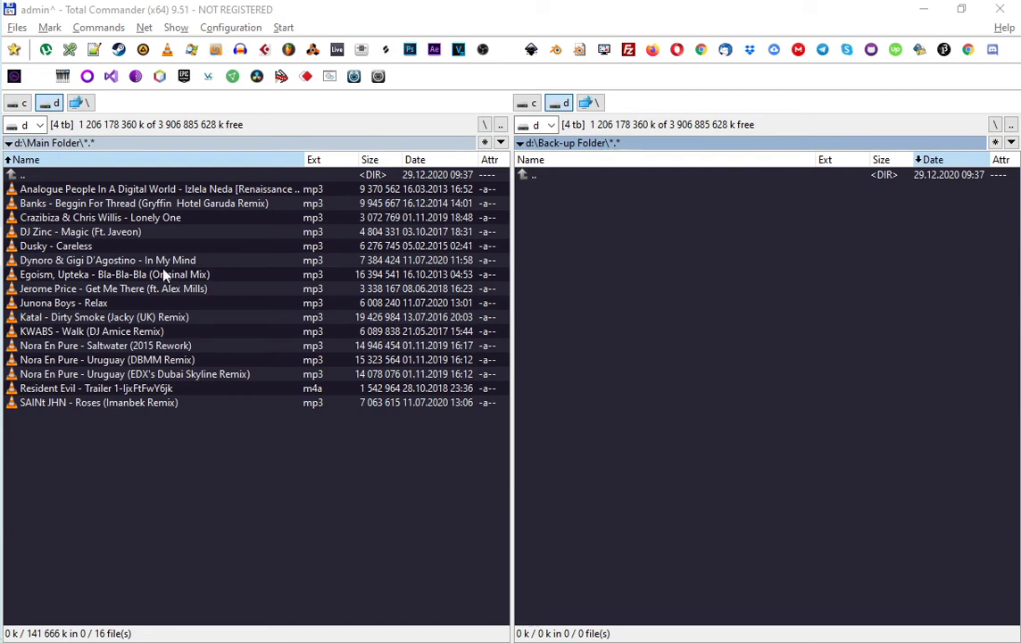
Copy "Dynoro & Gigi D'Agostino - In My Mind.mp3" from Main Folder to Back-up Folder
drag(161, 260, 634, 287)
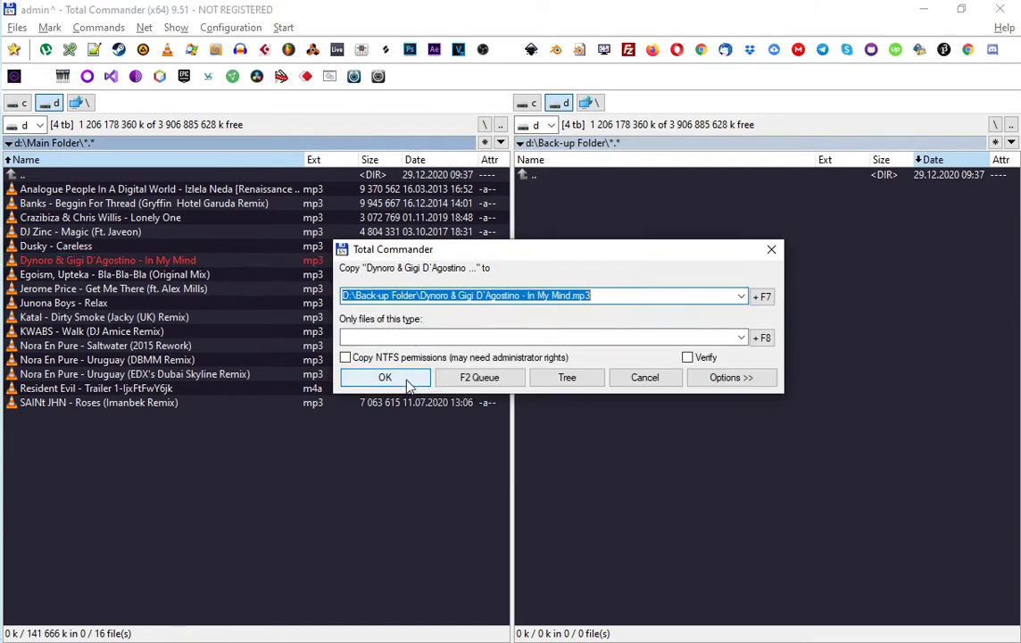
click(383, 378)
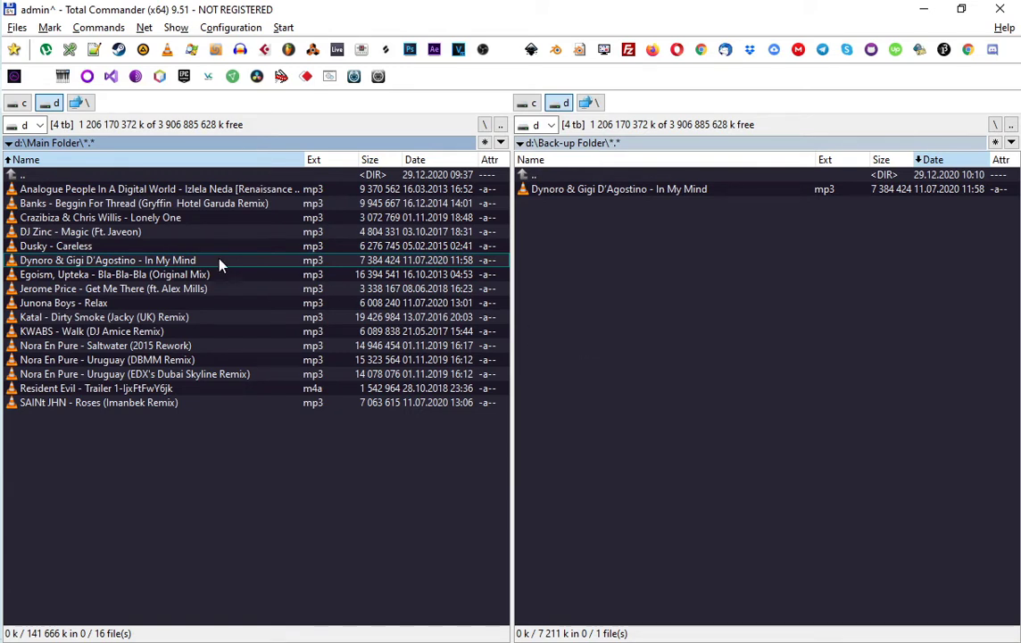
Copy the In My Mind track to Back-up Folder again, resolving the conflict with "Copy all smaller files (overwrite larger)"
drag(222, 261, 588, 267)
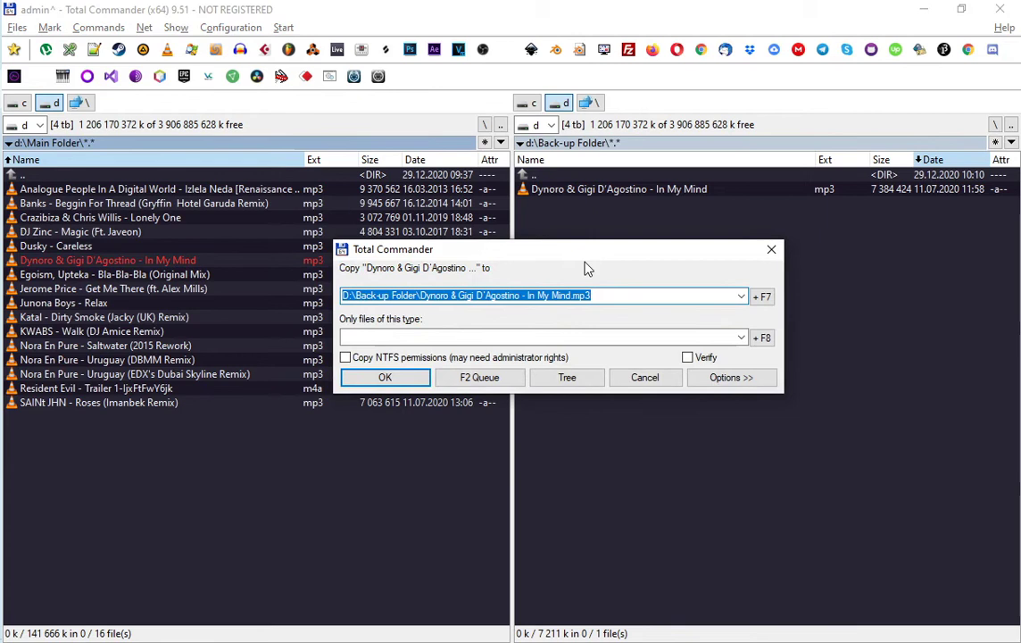
click(384, 375)
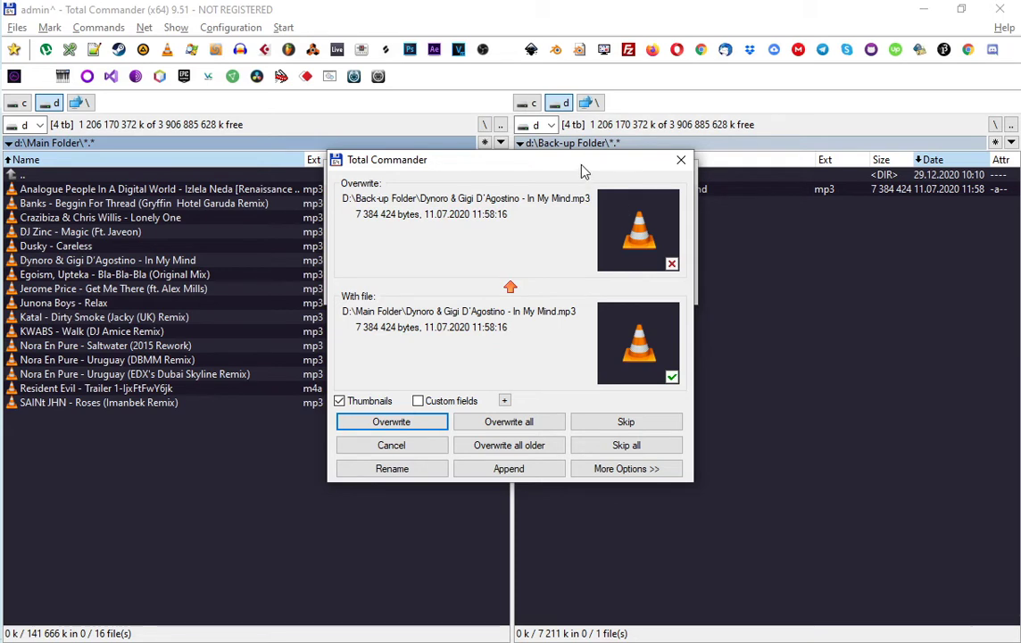
click(669, 475)
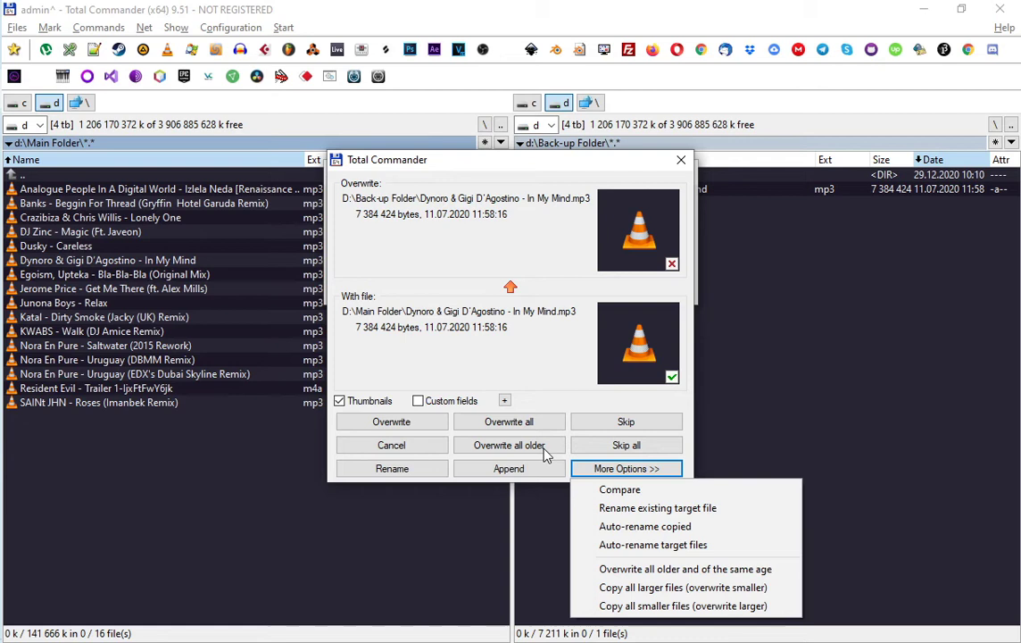
click(688, 429)
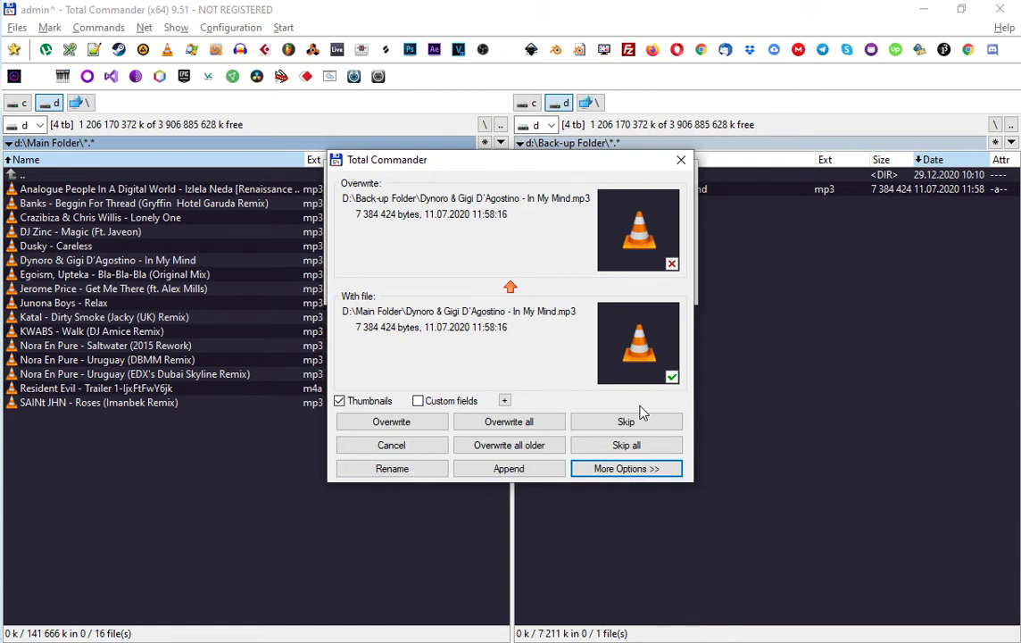
click(625, 469)
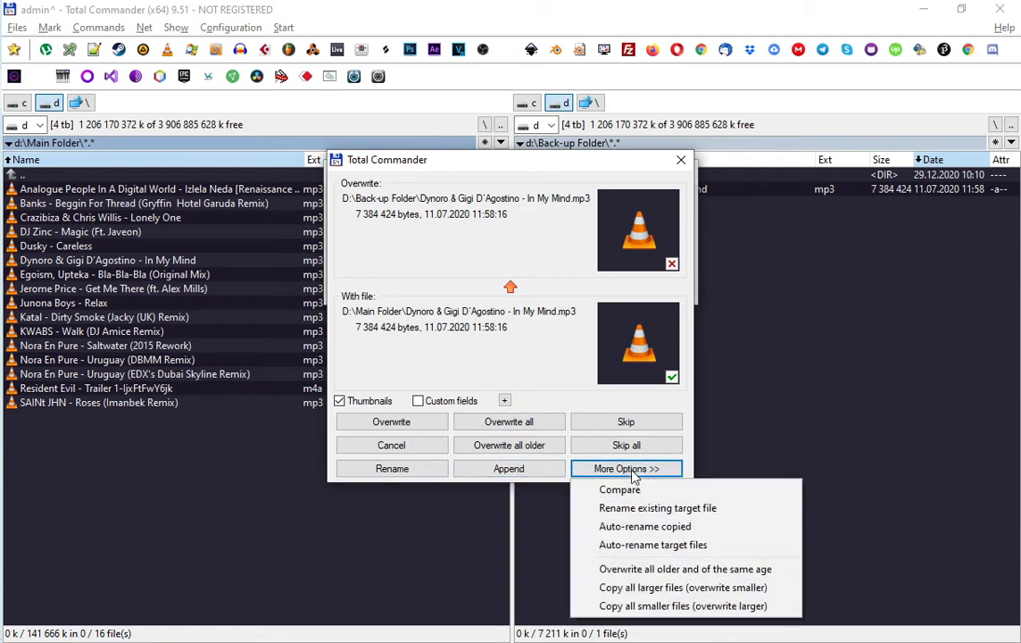
click(678, 605)
Copy all 16 files from Main Folder to Back-up Folder, overwriting all existing files
drag(150, 204, 514, 321)
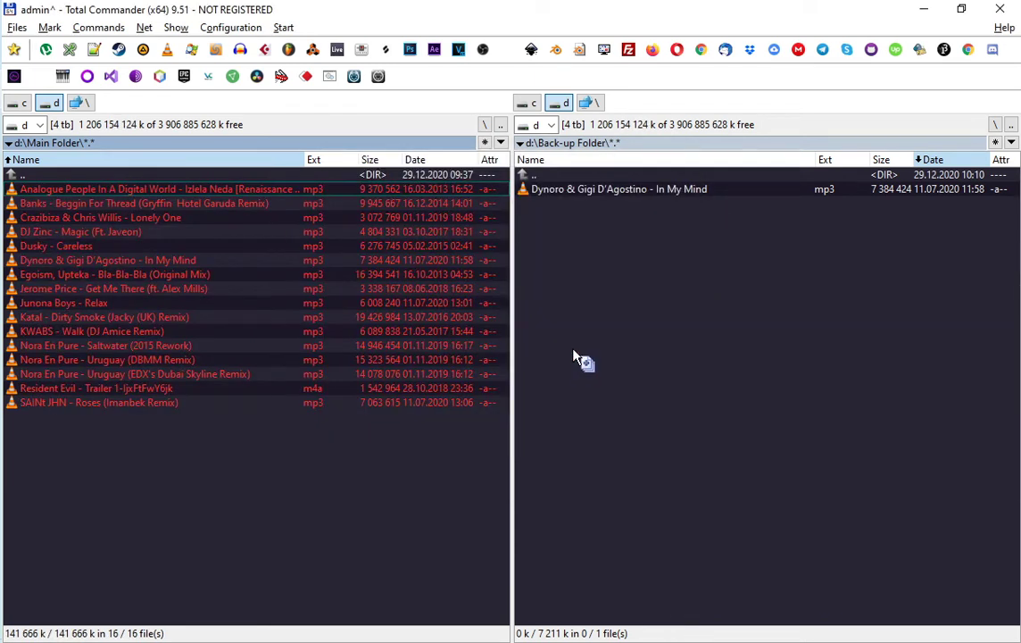
click(393, 380)
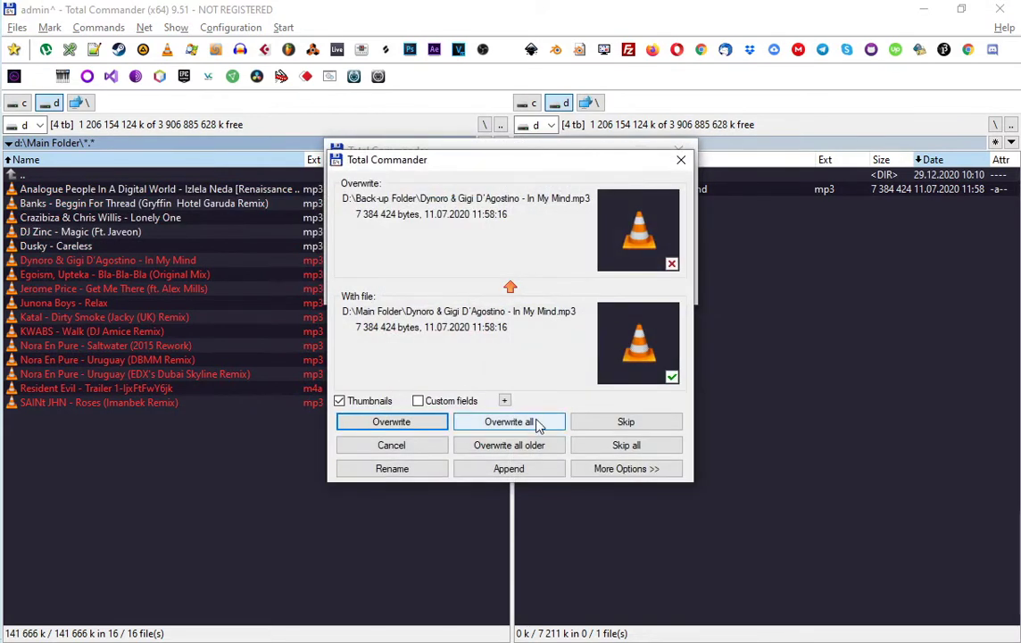
click(509, 421)
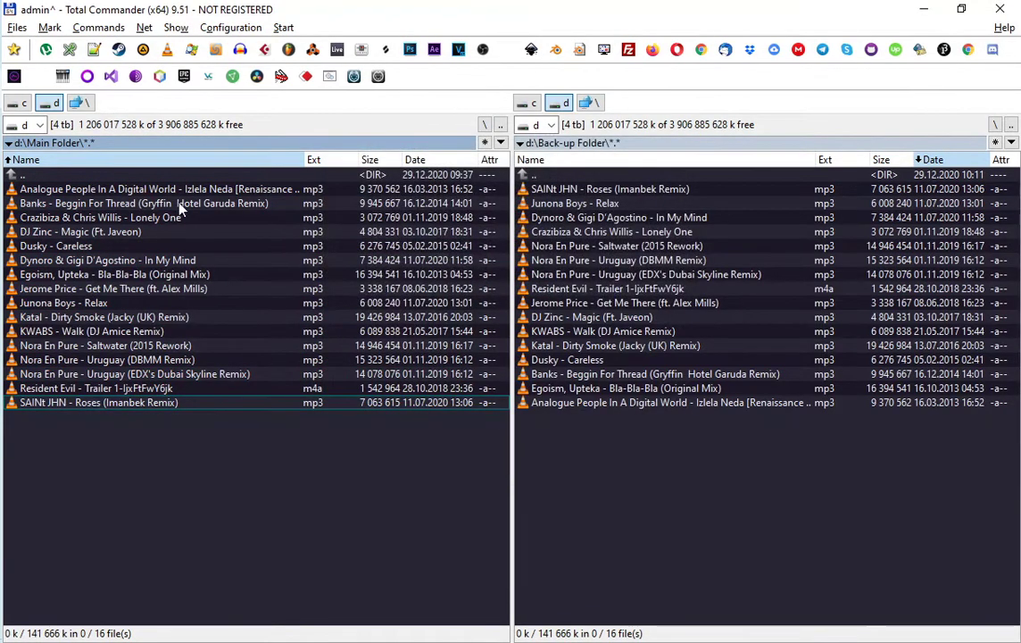
Copy all 16 Main Folder files to Back-up Folder once more, skipping the first two conflicts individually and all remaining ones together
drag(143, 201, 522, 262)
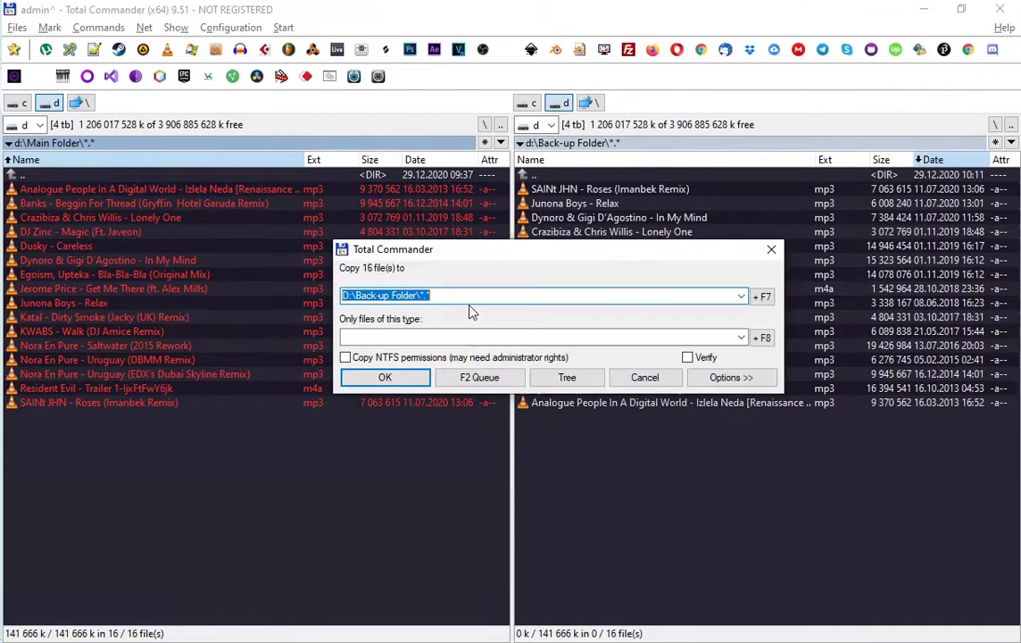
click(416, 382)
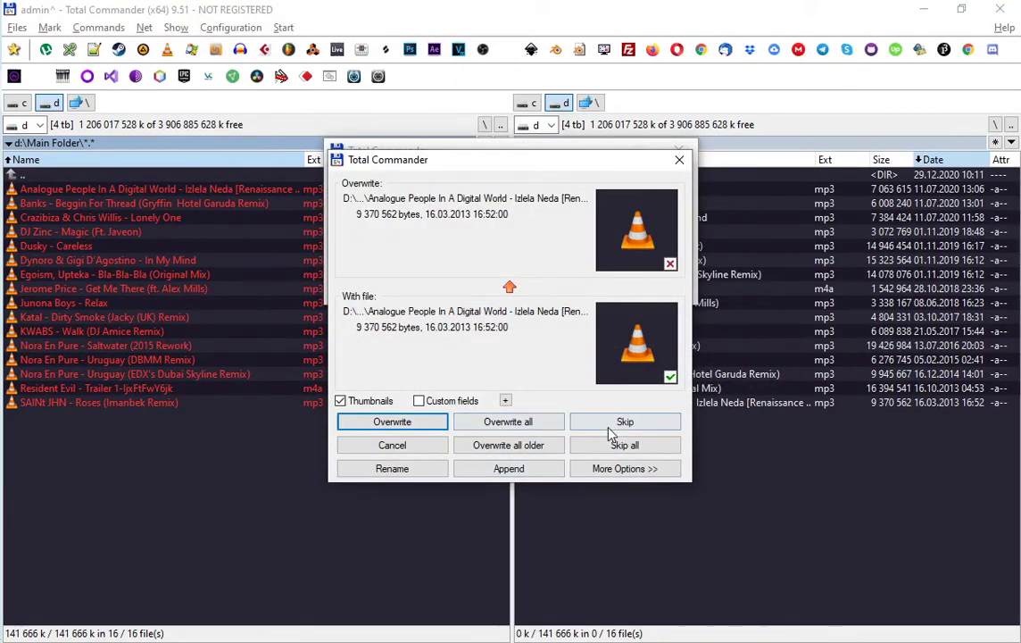
click(612, 426)
click(612, 425)
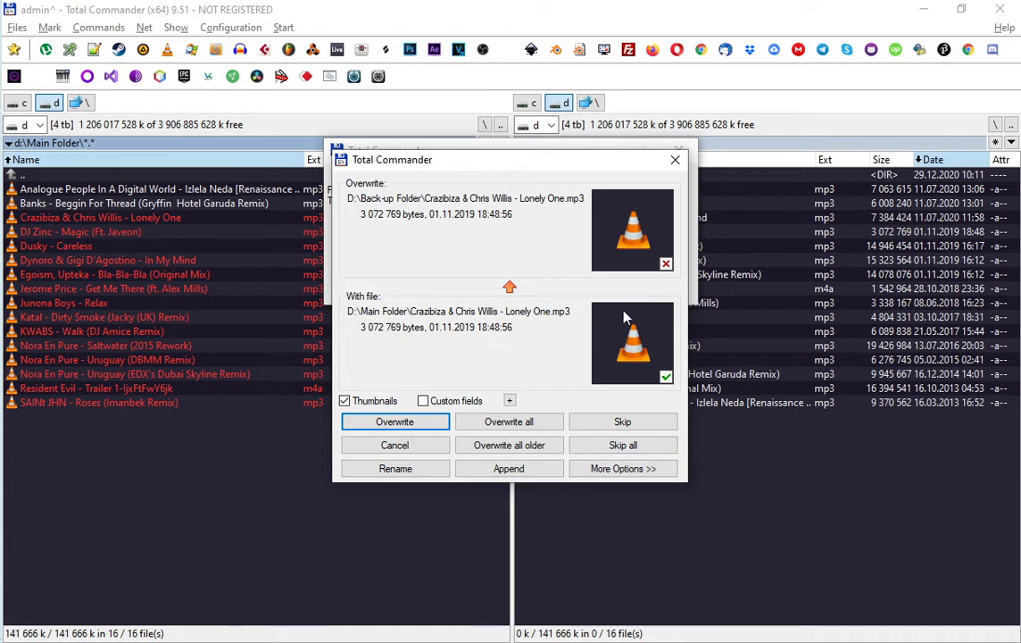
click(623, 446)
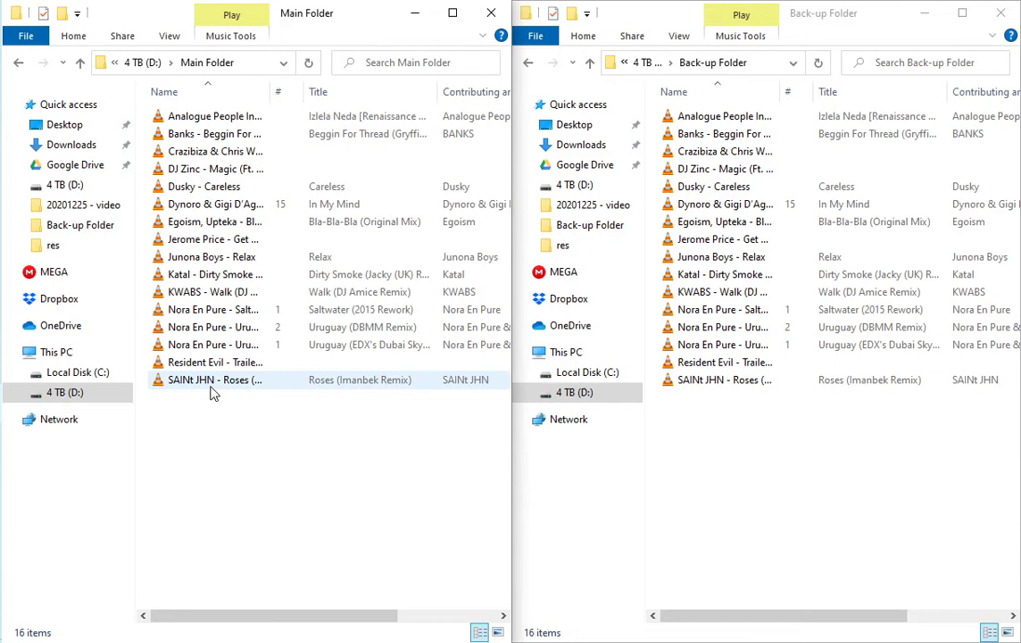
In File Explorer, move all Main Folder files to Back-up Folder, deciding per file: keep the backup's Analogue People track and Main Folder's Banks track
click(211, 384)
shift+click(212, 119)
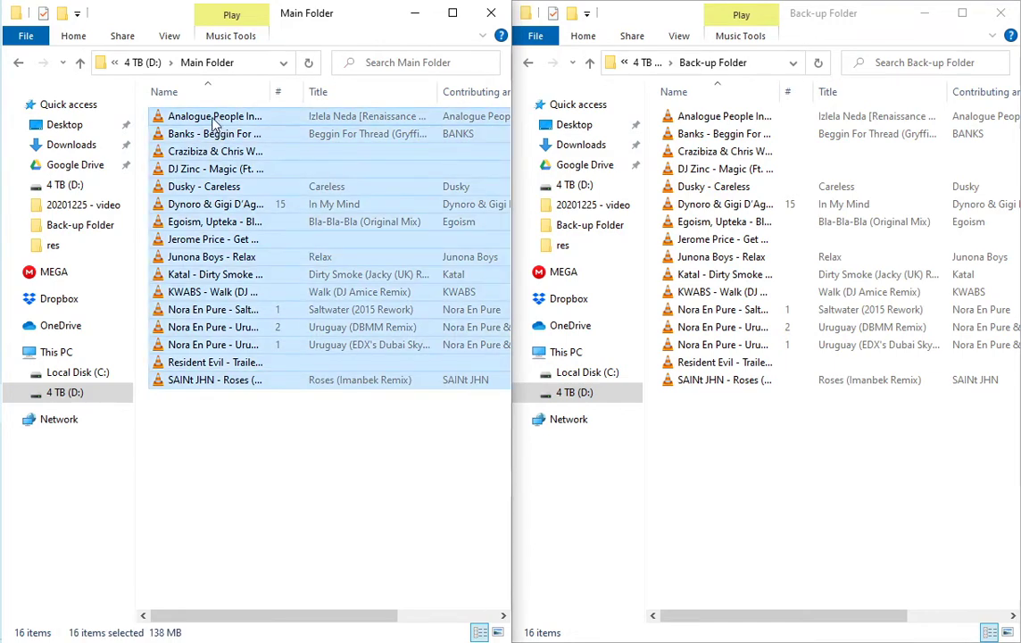
drag(215, 123, 747, 464)
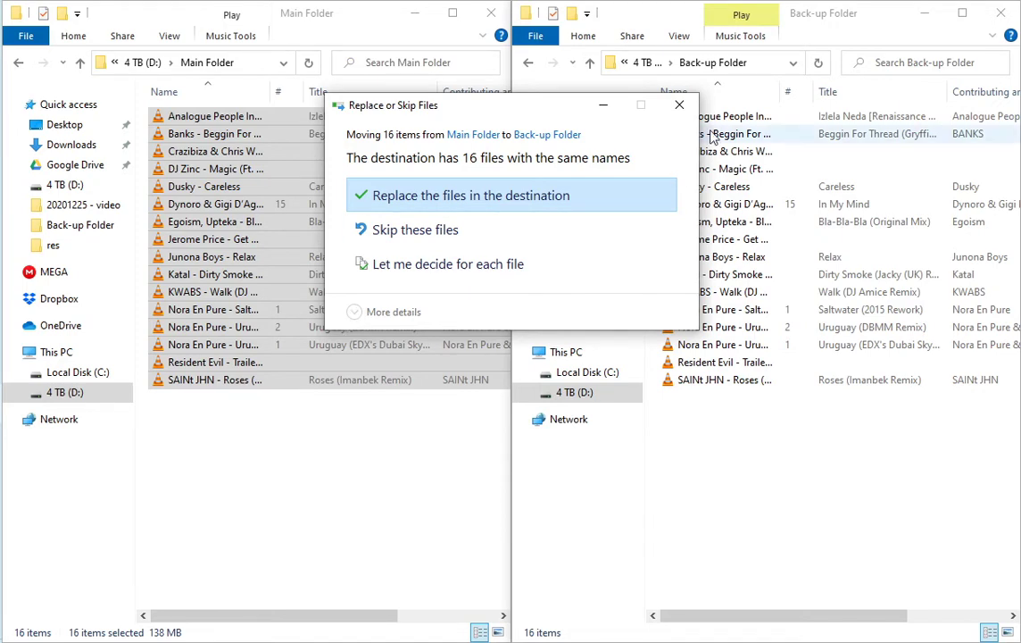
click(430, 274)
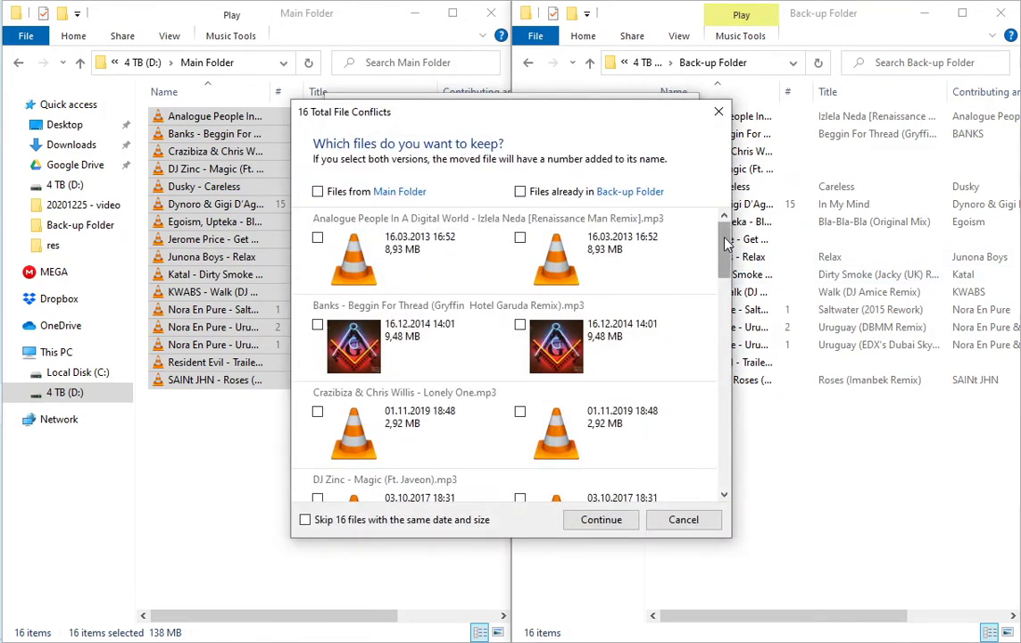
mouse_move(728, 243)
mouse_down()
mouse_move(737, 420)
mouse_move(729, 263)
mouse_move(725, 478)
mouse_move(724, 234)
mouse_up()
click(519, 238)
click(318, 325)
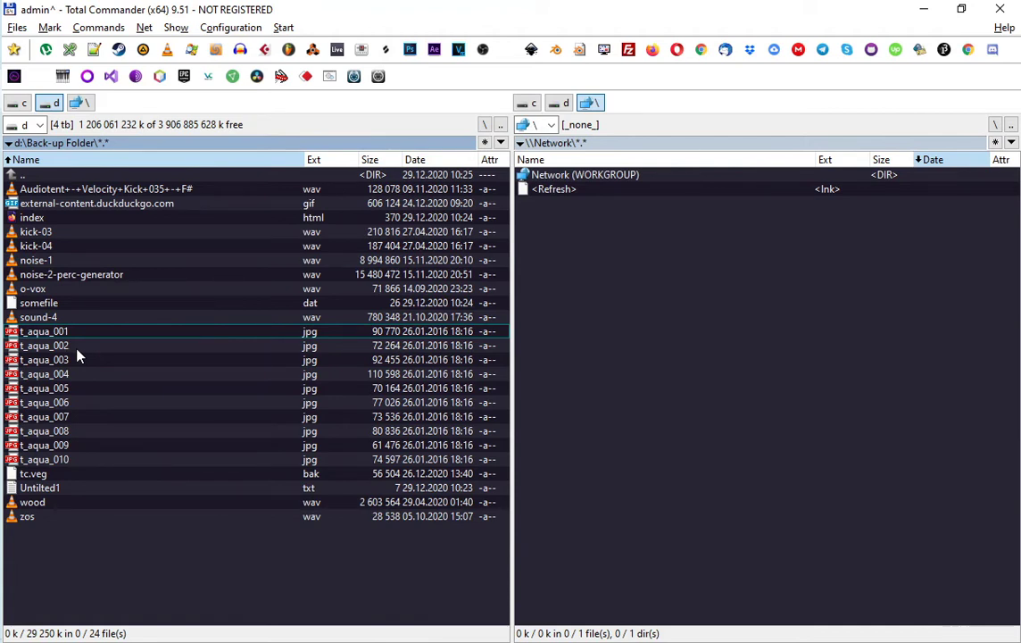
In Total Commander, turn on Quick View and browse the previews of the t_aqua JPG images in Back-up Folder
key(Down)
key(Down)
key(Down)
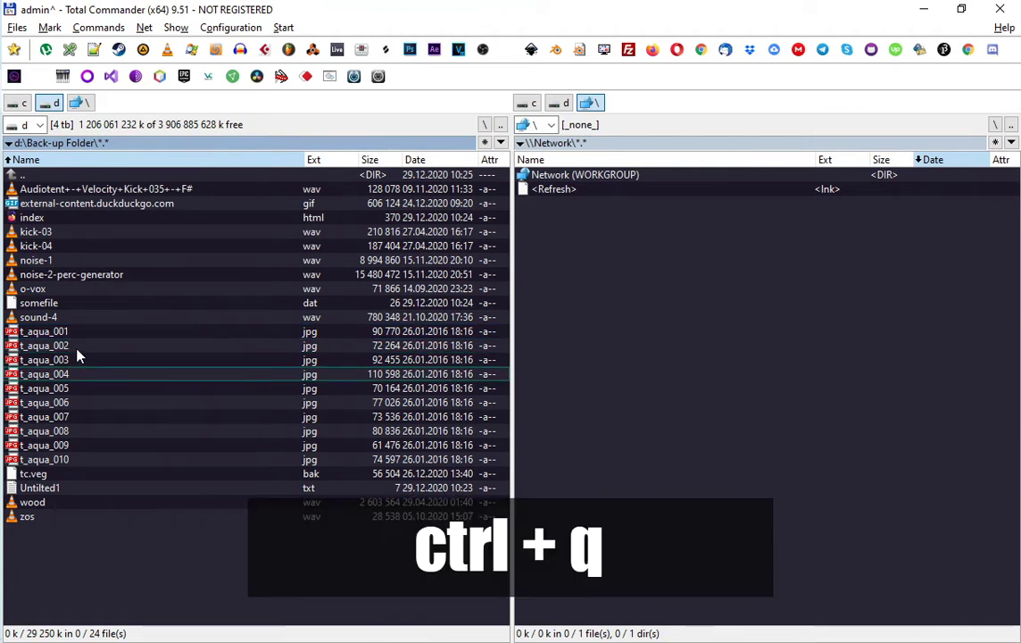
key(ctrl+q)
key(Down)
key(Down)
key(Down)
key(Down)
key(Down)
key(Down)
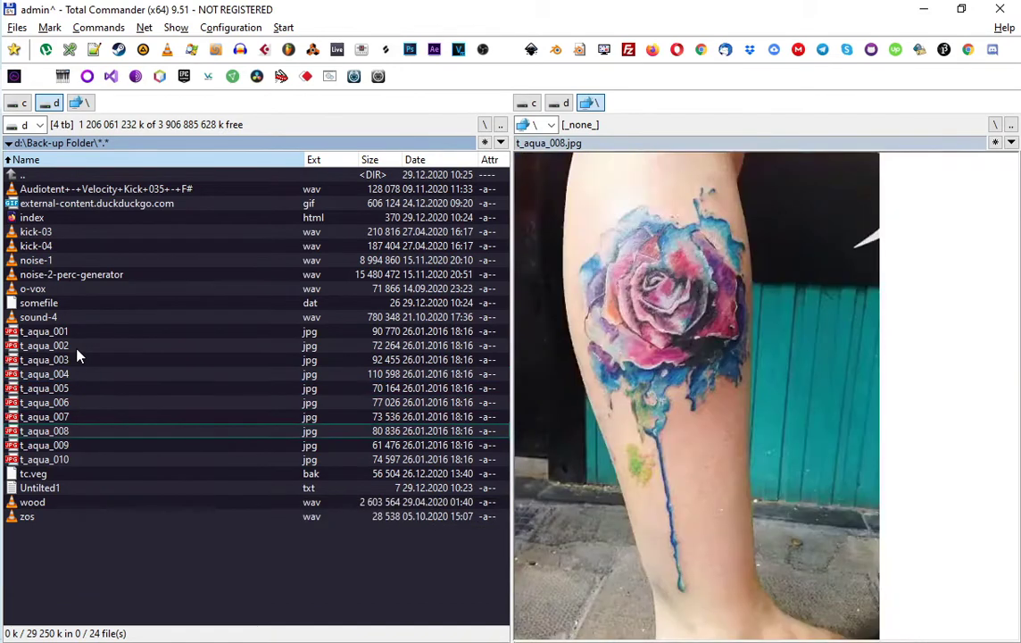
key(Up)
key(Up)
key(Up)
key(Up)
key(Up)
key(Up)
key(Up)
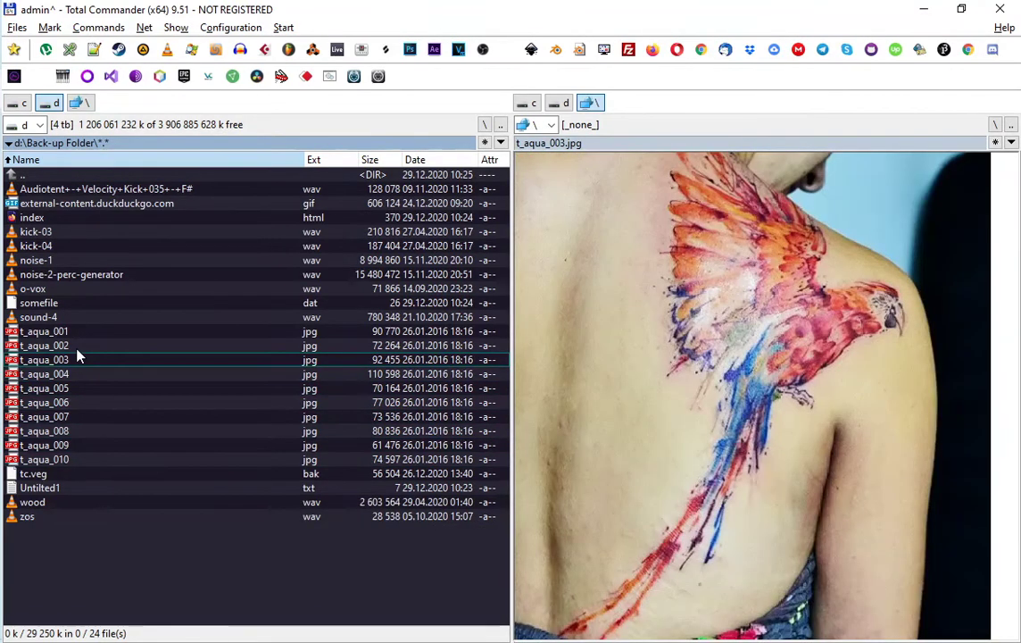
Preview the WAV files sound-4, o-vox, noise-2-perc-generator, noise-1, kick-03 and the Audiotent kick, plus the duckduckgo GIF
click(56, 317)
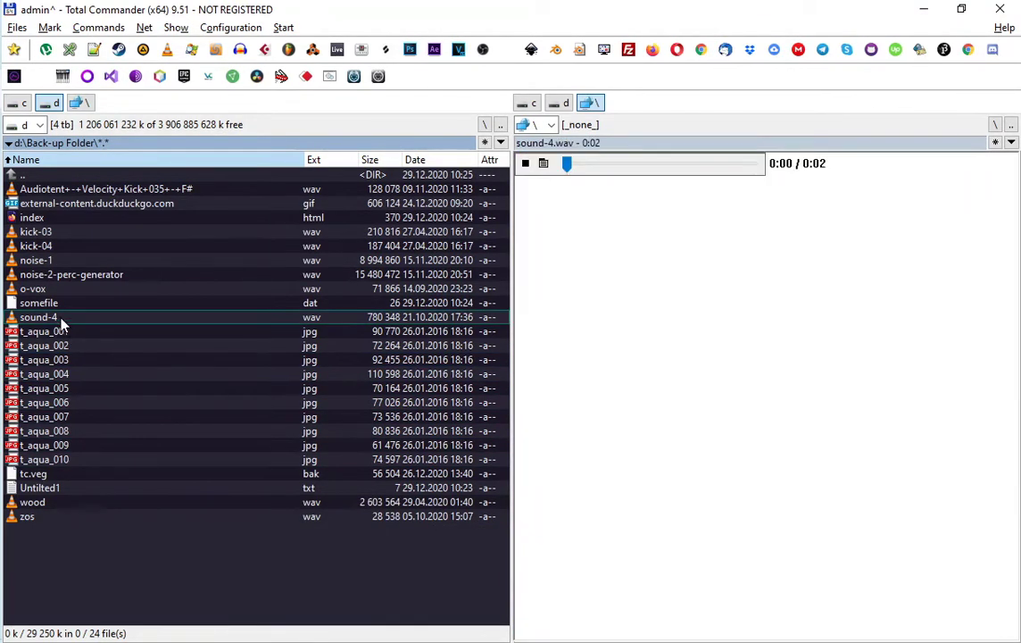
click(49, 292)
click(55, 274)
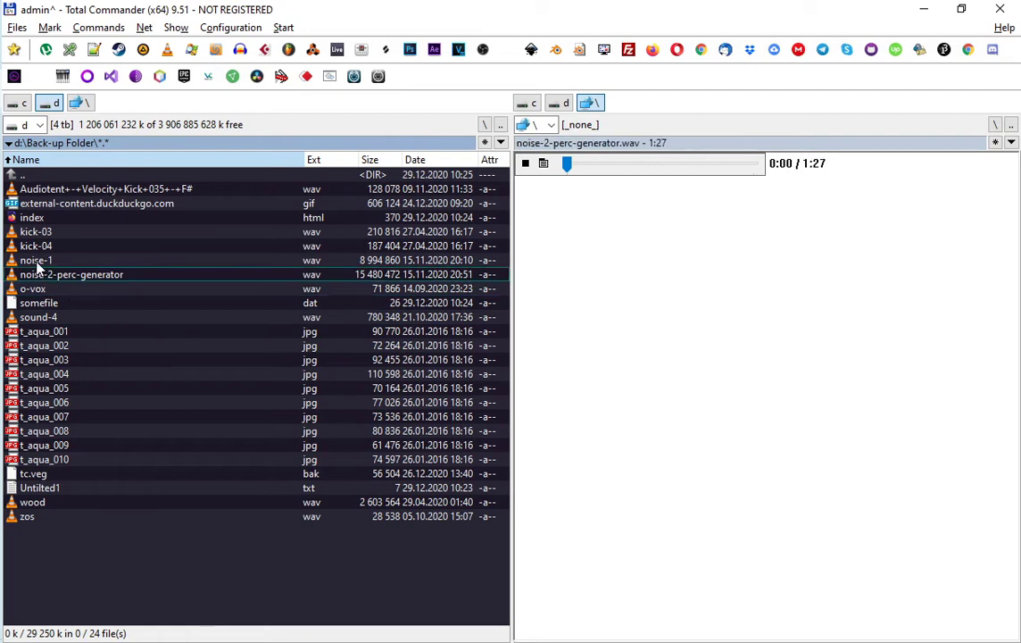
click(43, 259)
click(42, 234)
click(55, 188)
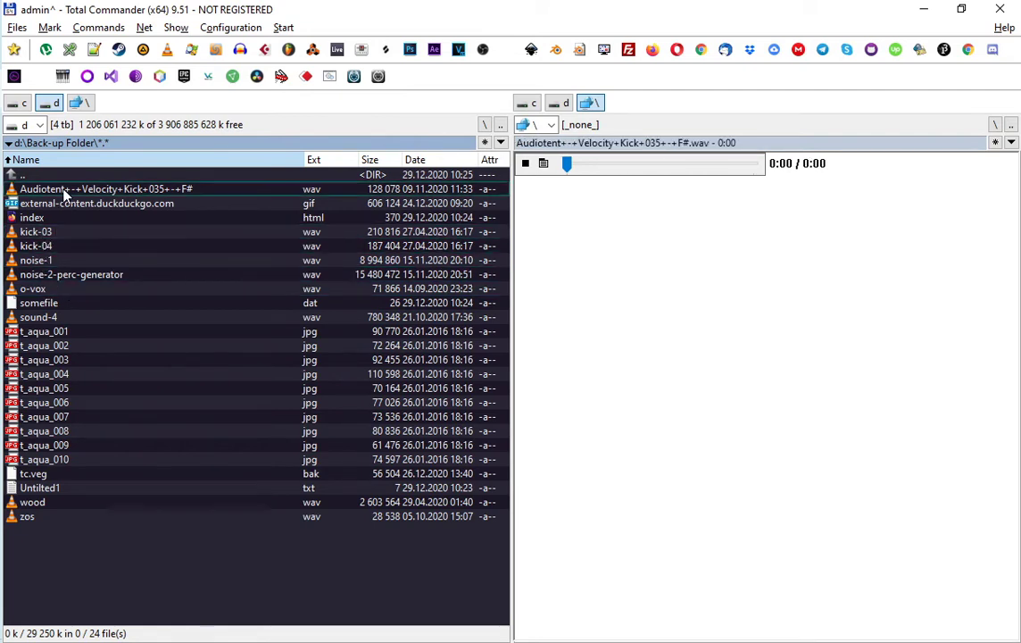
click(94, 204)
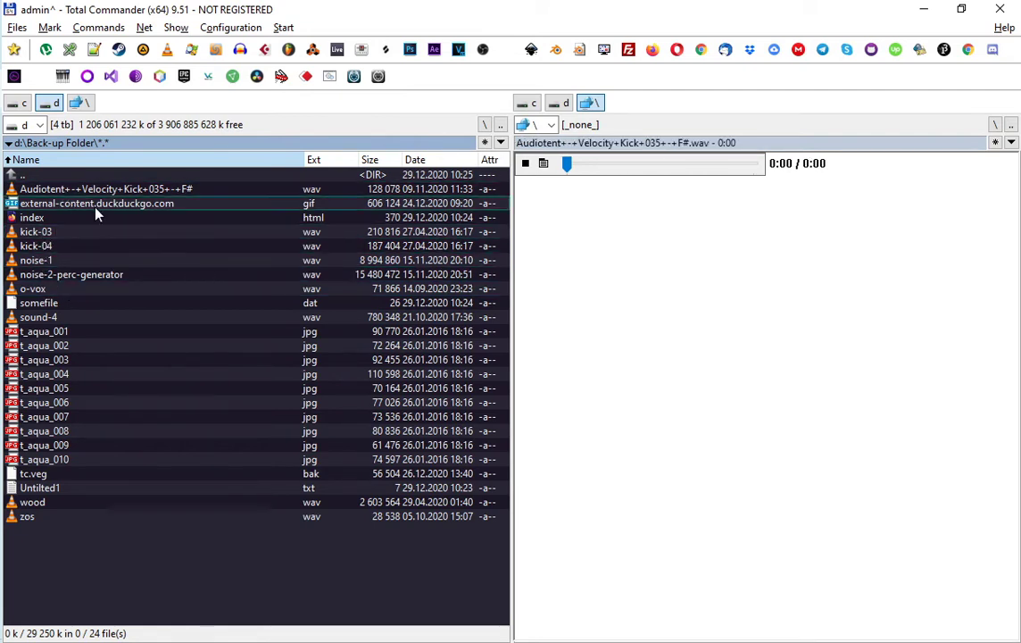
Preview index.html, open it in the web browser and highlight its lorem ipsum paragraph for comparison
click(50, 220)
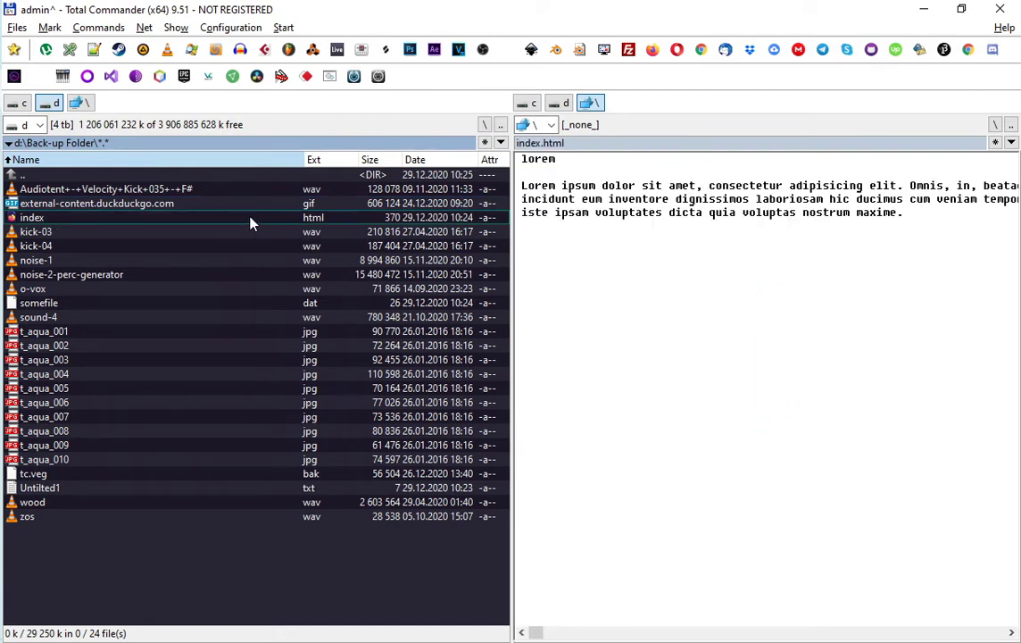
double_click(183, 221)
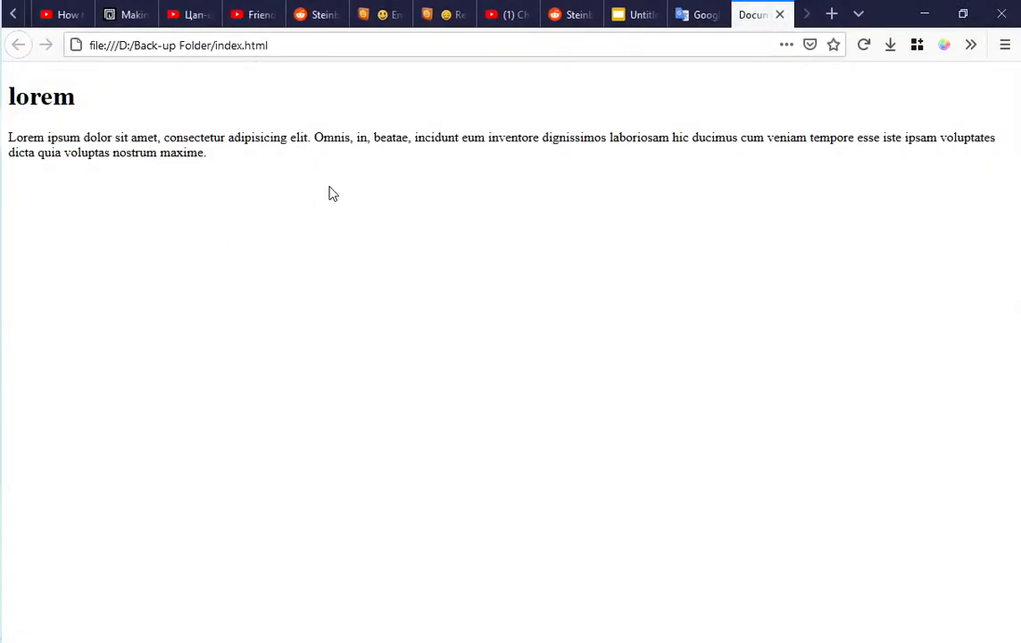
drag(207, 158, 150, 127)
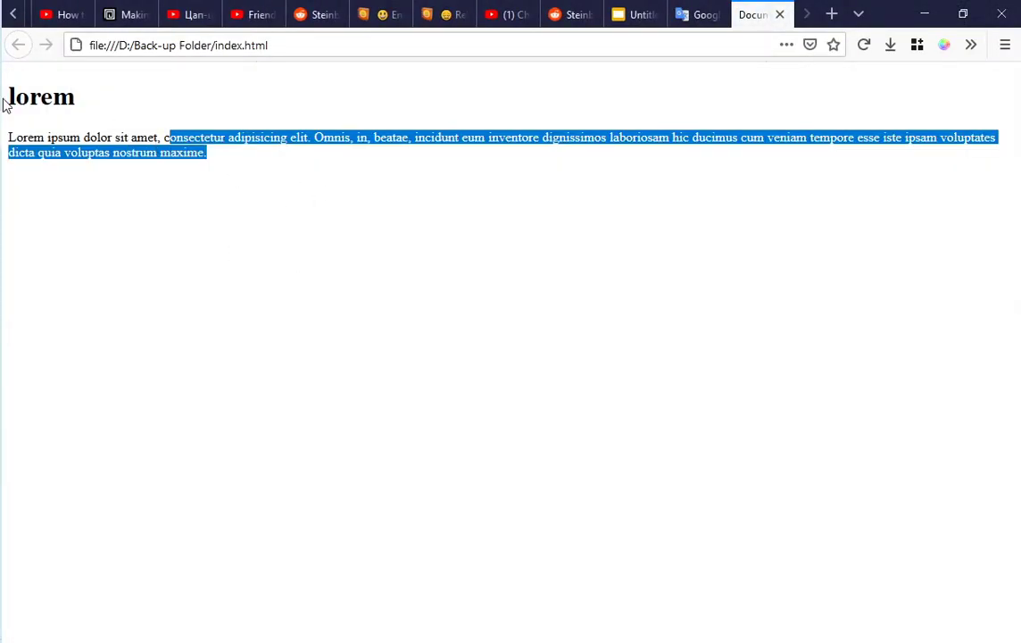
Switch back to Total Commander, preview somefile.dat in Quick View and select all of its text
key(alt+Tab)
key(ctrl+q)
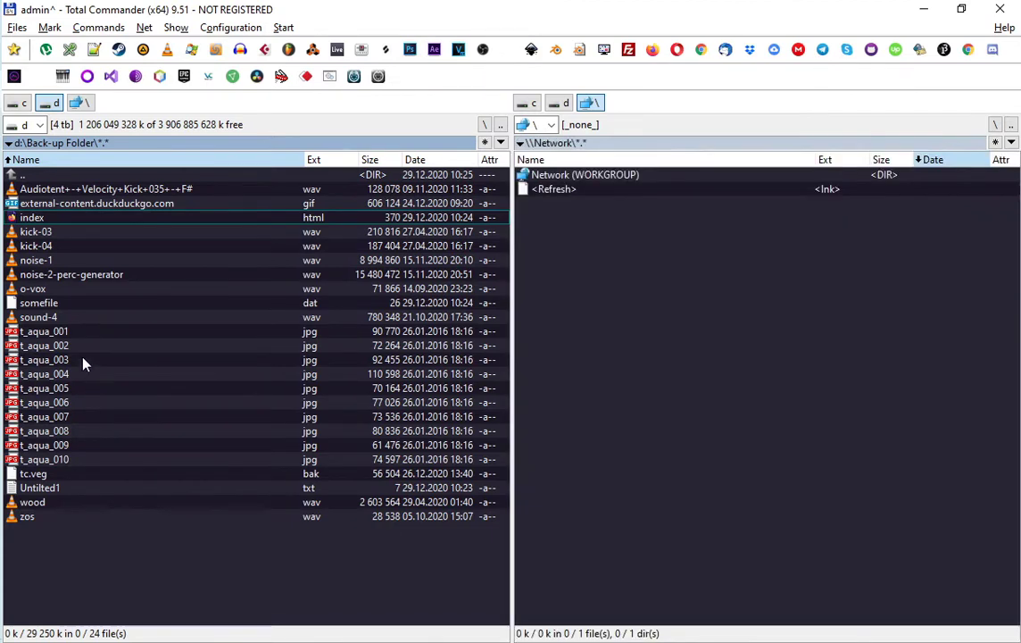
click(65, 304)
key(ctrl+q)
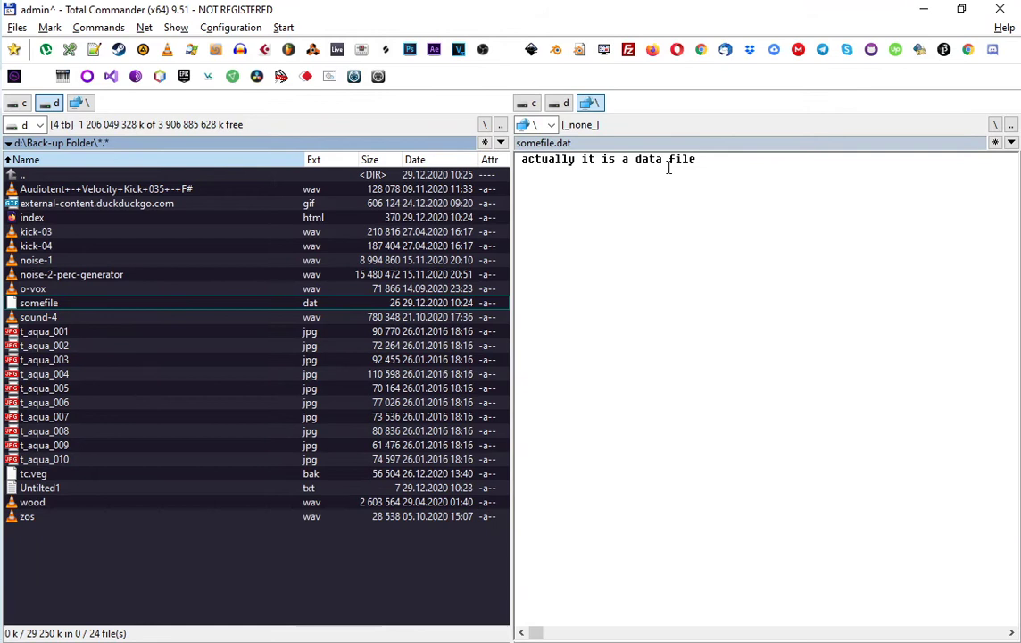
click(536, 195)
key(ctrl+a)
key(Tab)
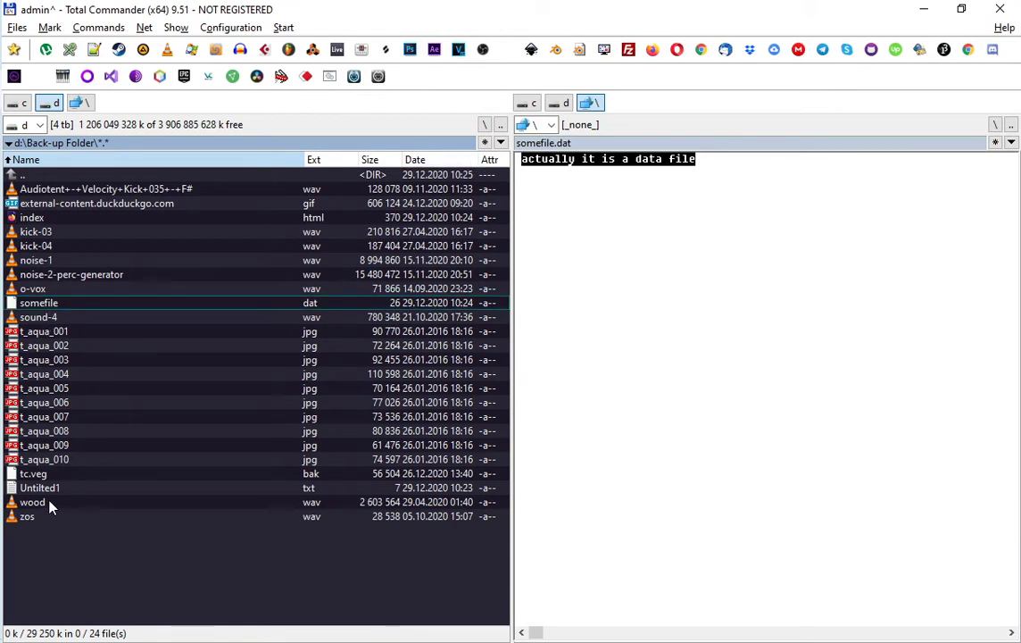
Preview tc.veg.bak, highlight a block of its contents and look through the rest of the file
click(52, 477)
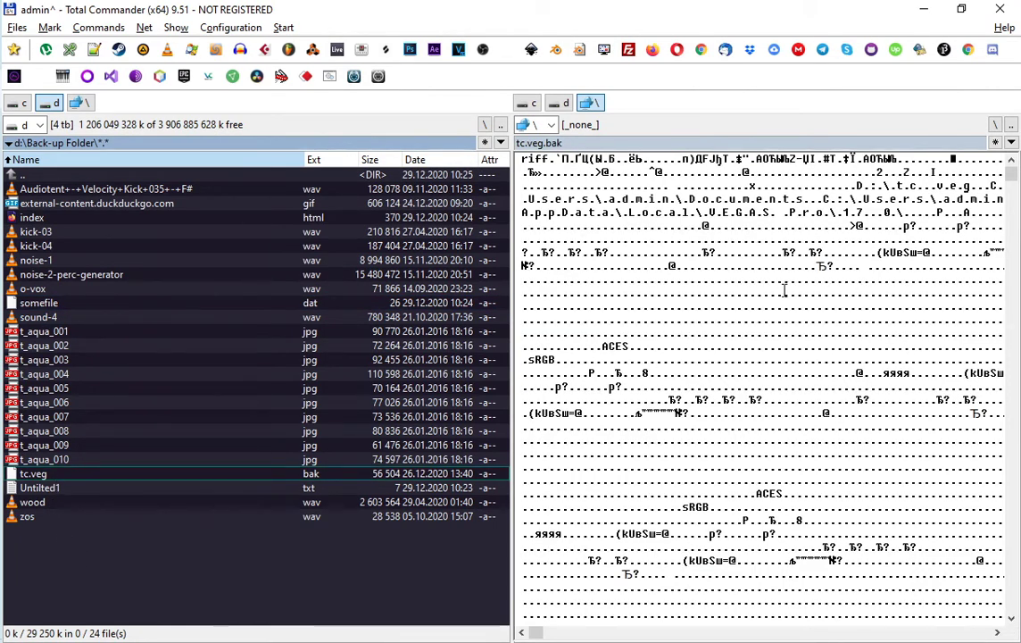
drag(670, 266, 632, 383)
scroll(632, 384, down, 7)
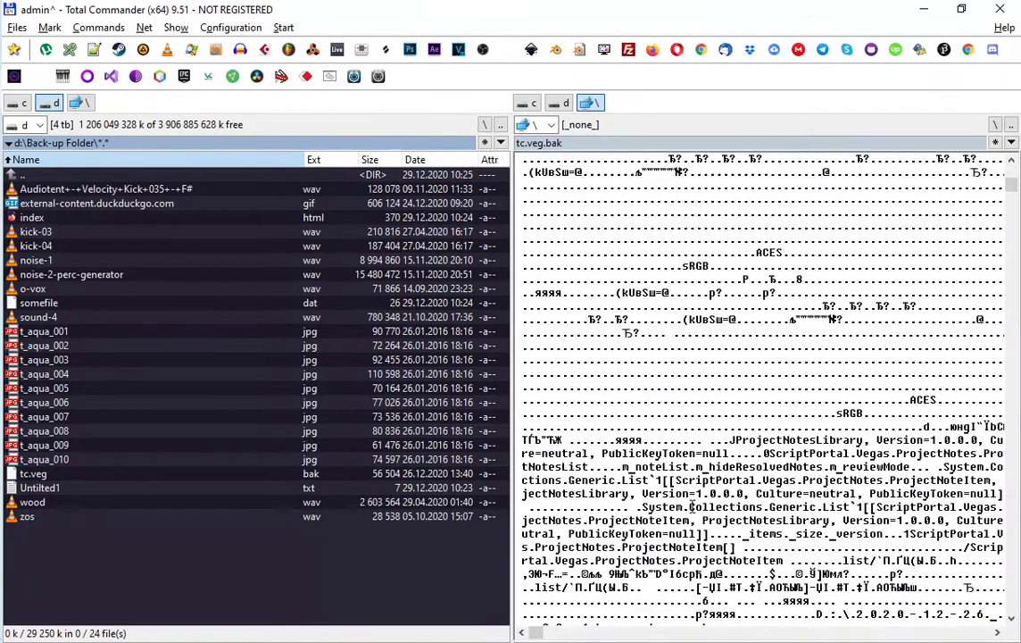
scroll(620, 451, up, 7)
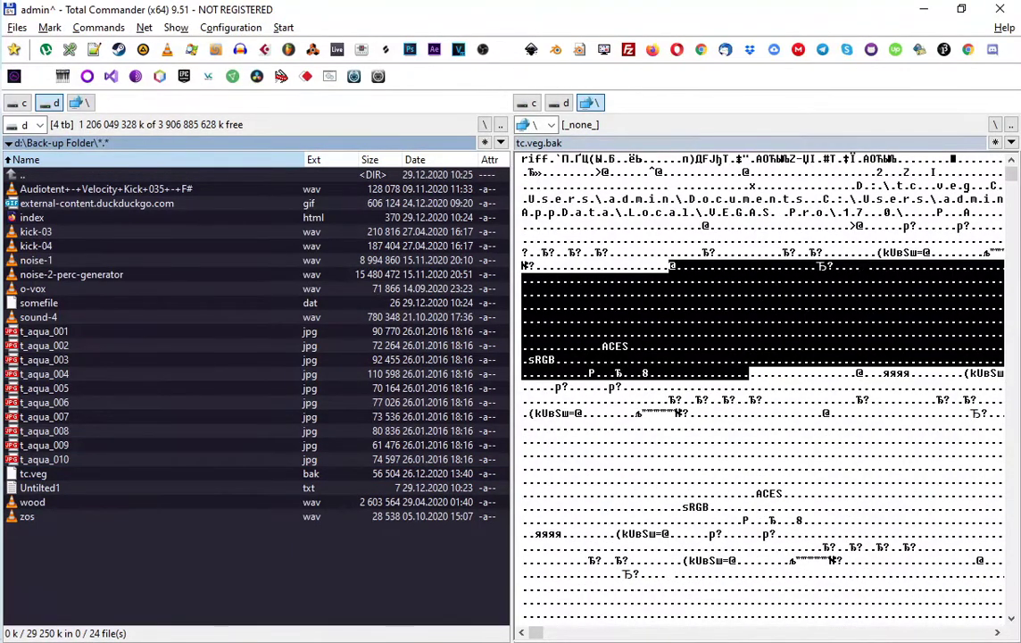
Preview Untilted1.txt in Quick View, and step down to the last files and back up through the file list
click(44, 488)
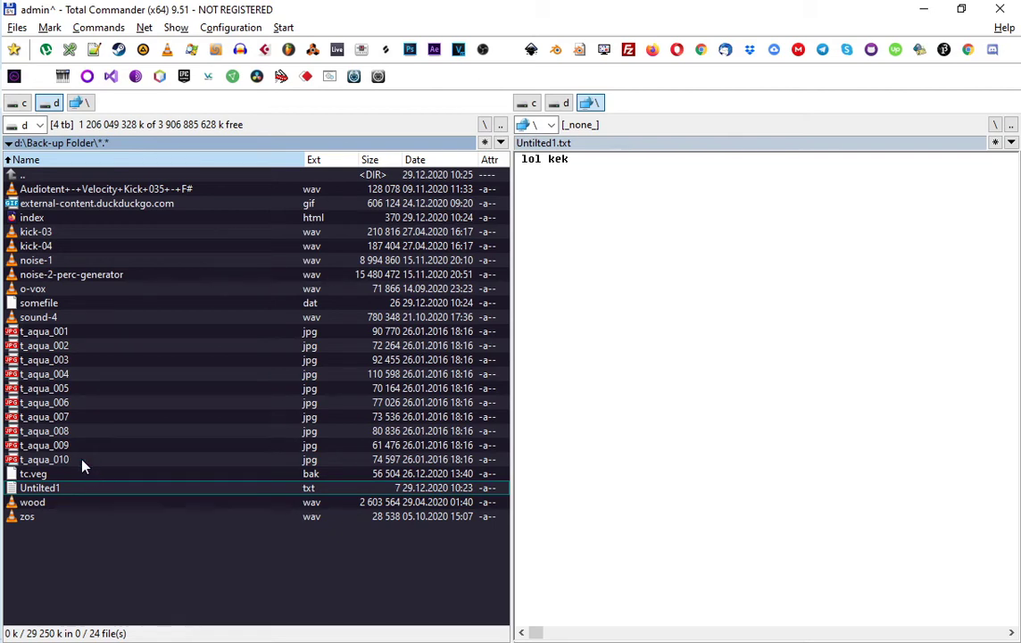
key(Down)
key(Down)
key(Up)
key(Up)
key(Up)
key(Up)
key(Up)
key(Up)
key(Up)
key(Up)
key(Up)
key(Up)
key(Up)
key(Up)
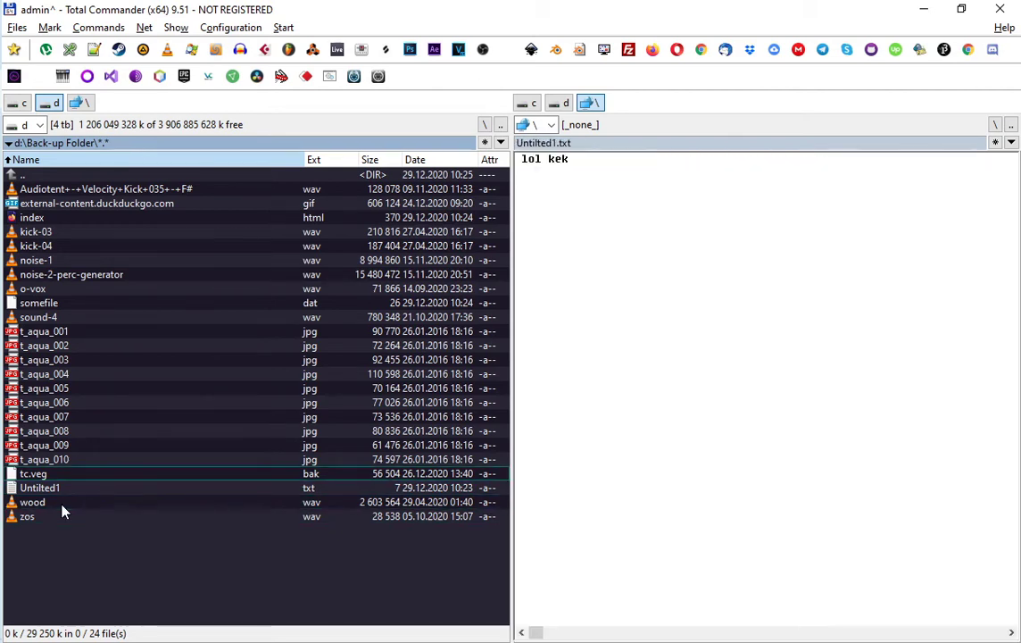
key(Up)
key(Up)
key(Up)
key(Up)
key(Up)
key(Up)
key(Up)
key(Up)
key(Up)
key(Up)
key(Up)
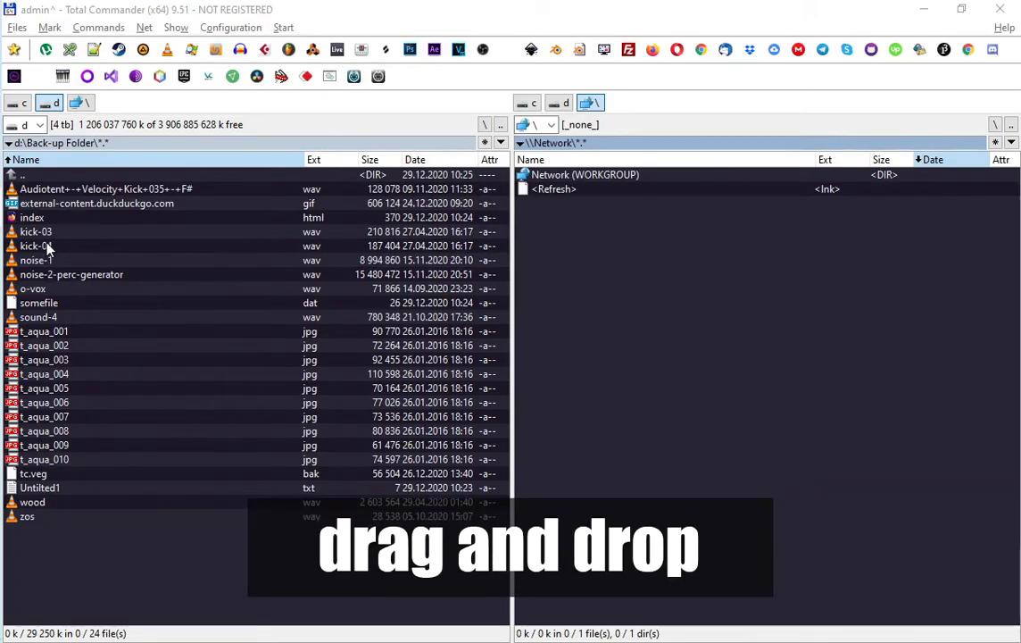
Open kick-04.wav in Audacity and close it again, and open the duckduckgo GIF in Photoshop
drag(45, 246, 240, 51)
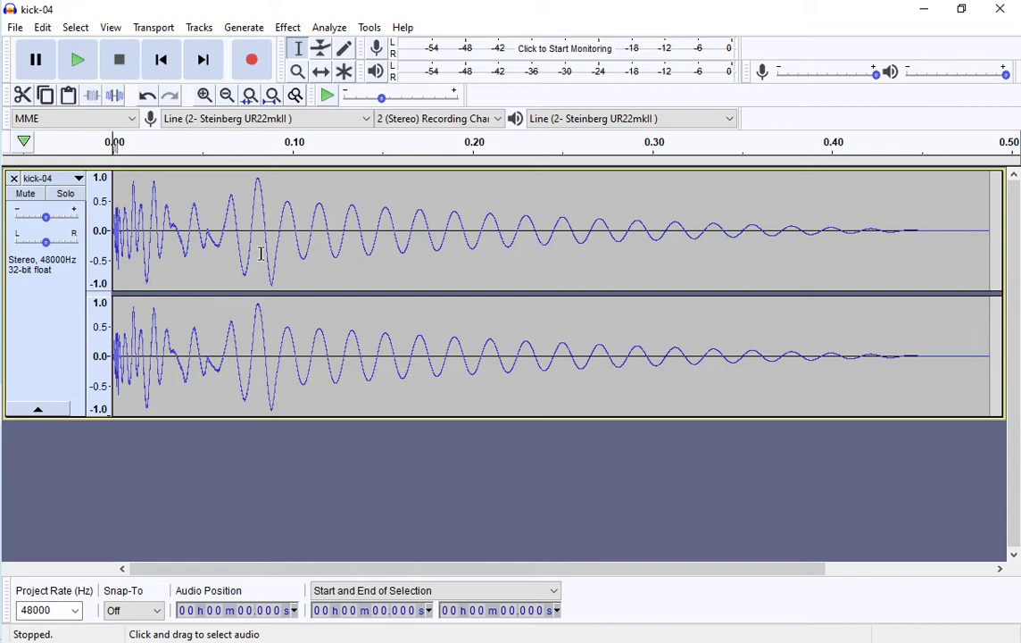
click(1000, 9)
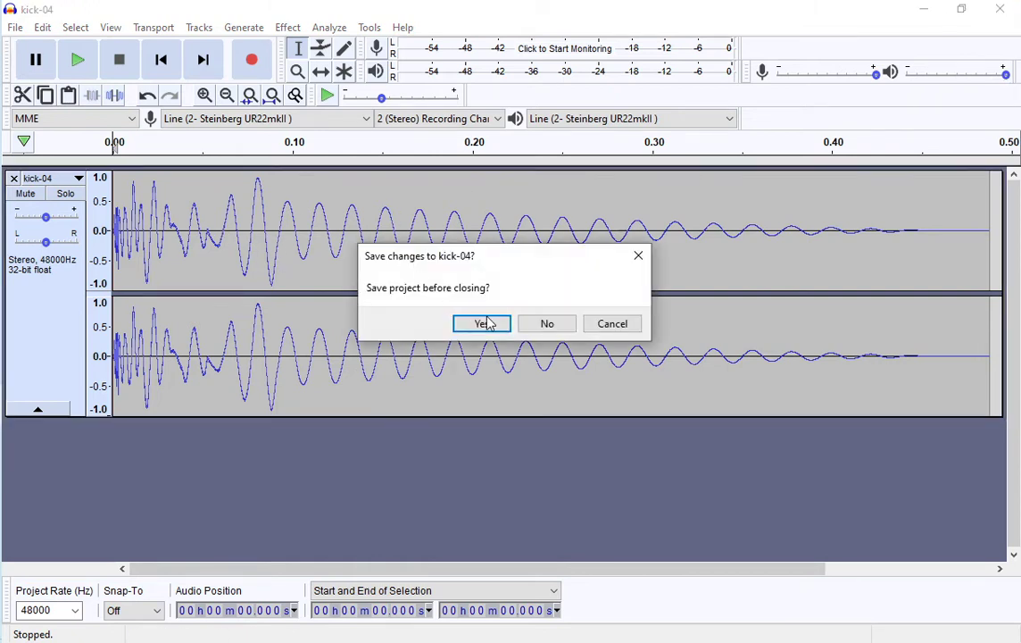
click(486, 323)
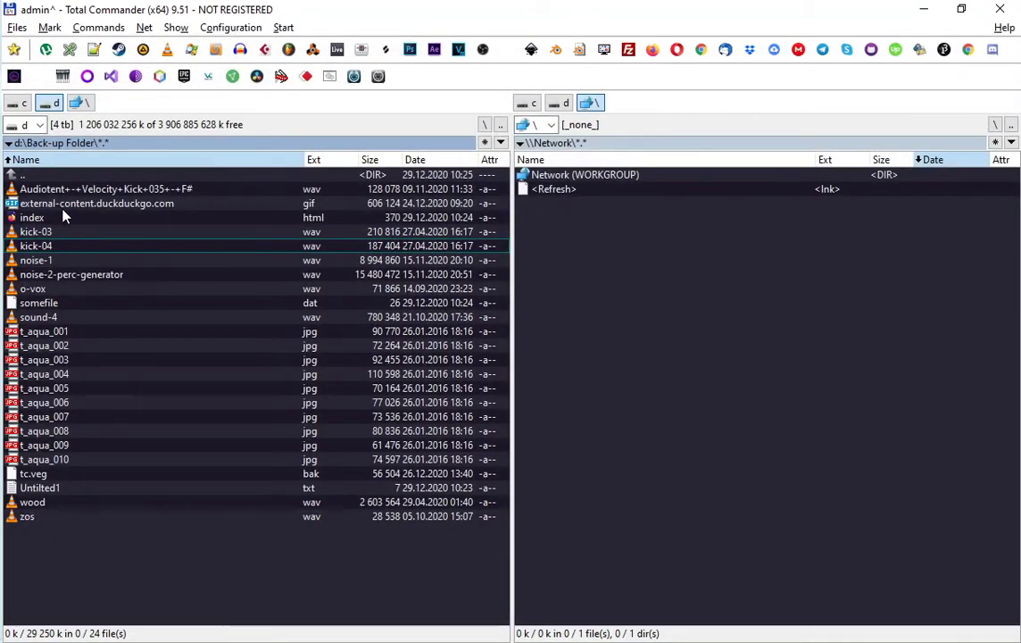
drag(64, 205, 413, 53)
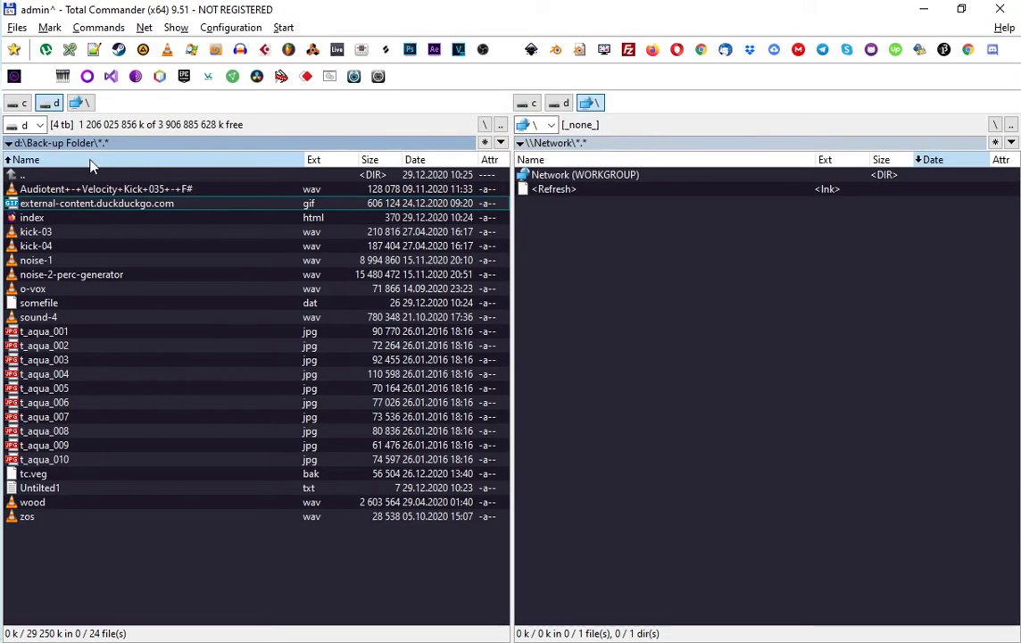
Open the VST Cubase folder on drive C and load FM8.dll into the Tone2 VST host
click(18, 104)
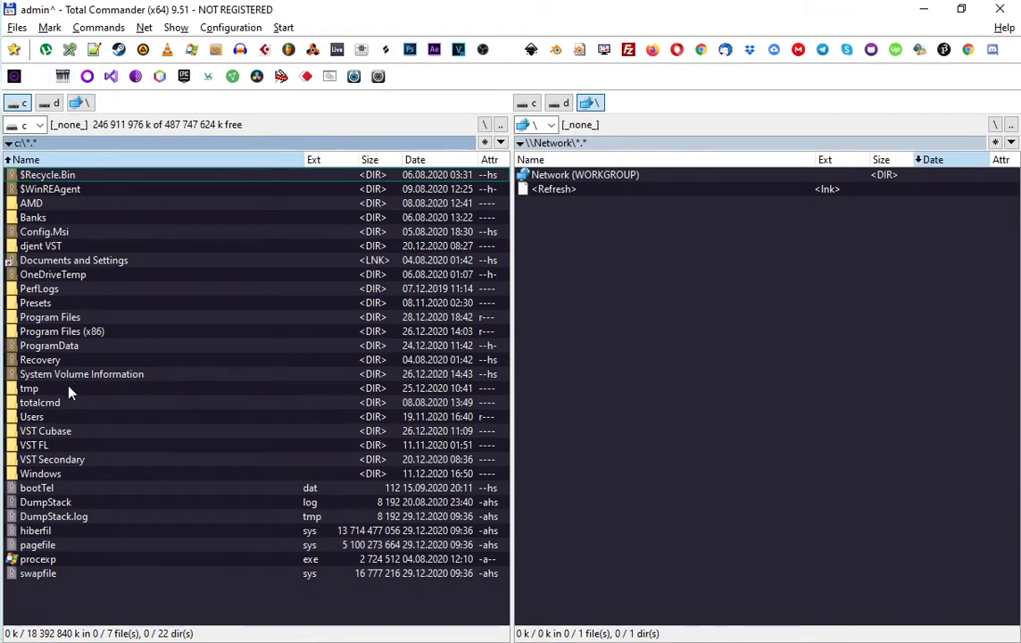
double_click(67, 430)
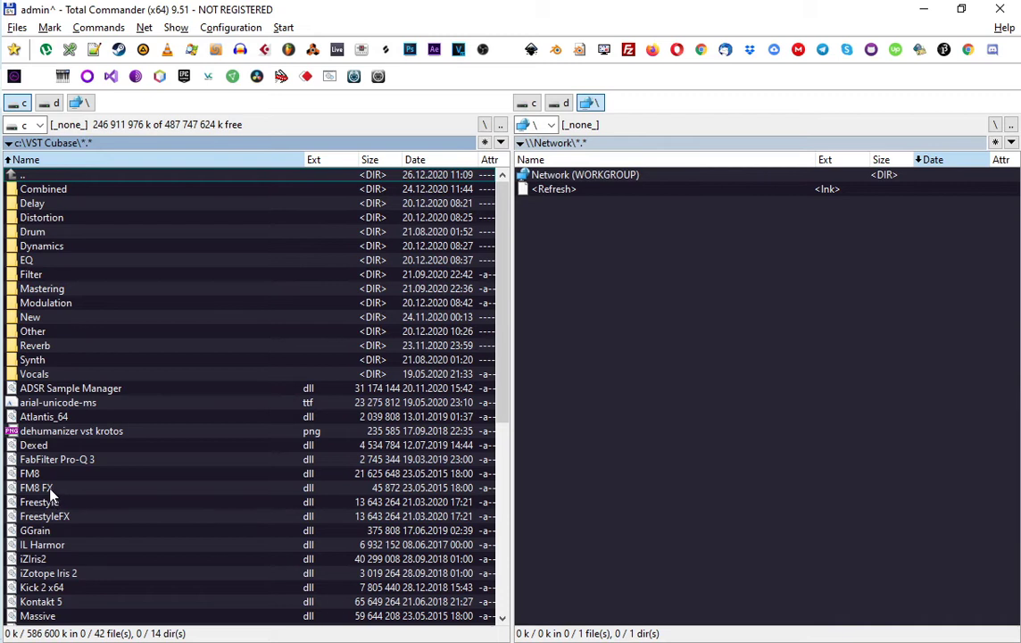
drag(32, 475, 60, 79)
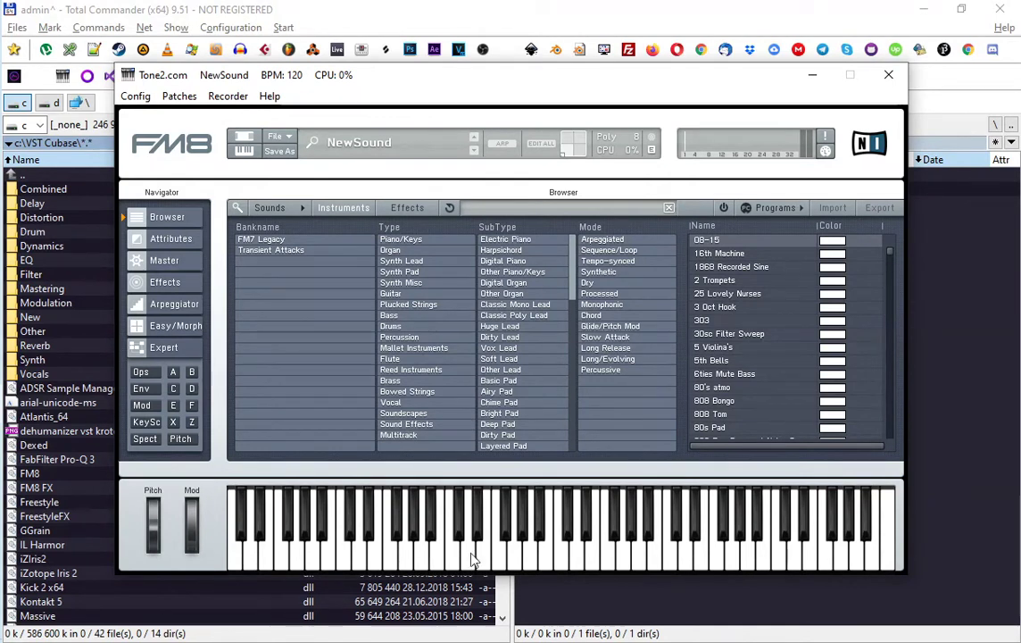
Set the VST host's MIDI Input Port 1 to ReMOTE SL, and close the host after trying the instrument
click(135, 95)
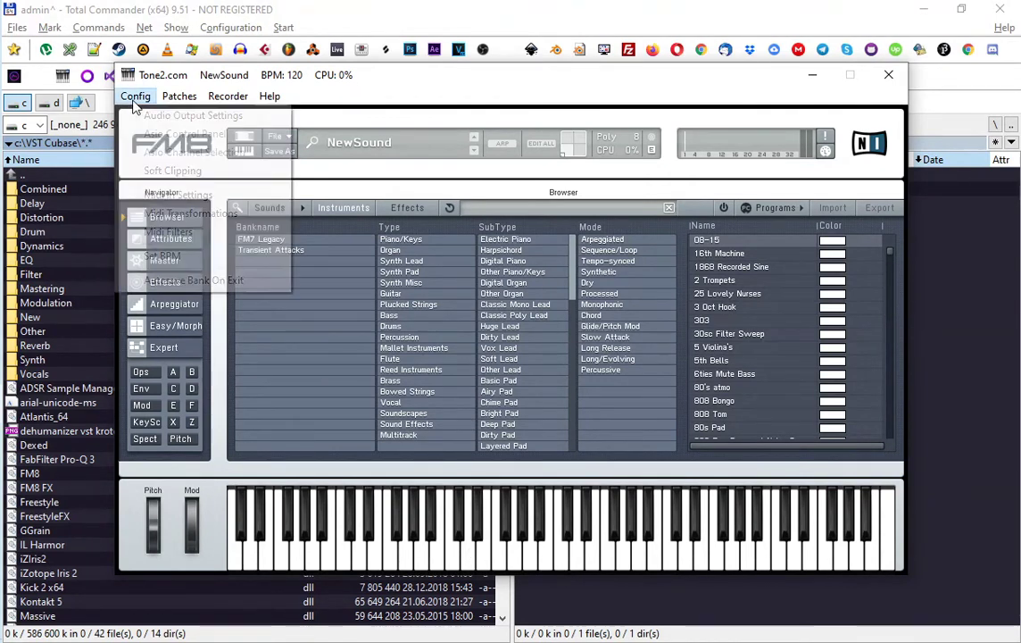
click(221, 195)
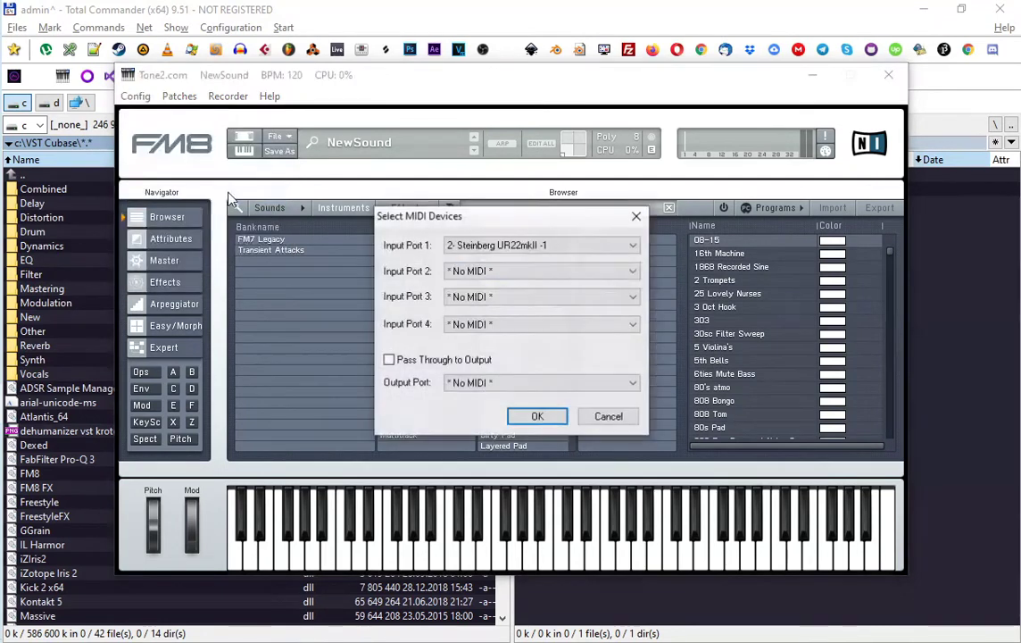
click(529, 246)
click(508, 304)
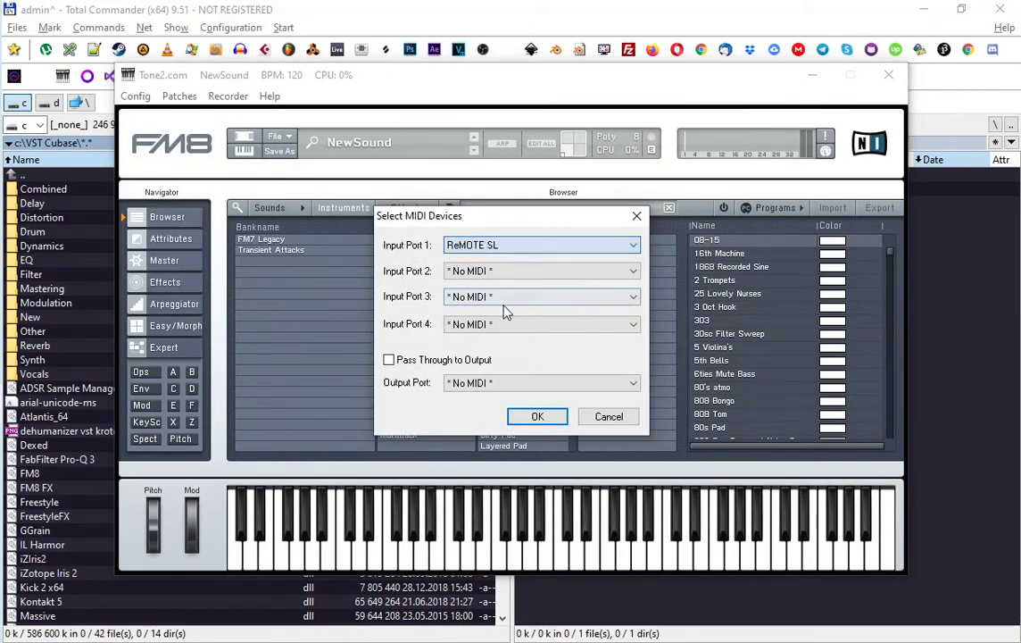
click(538, 418)
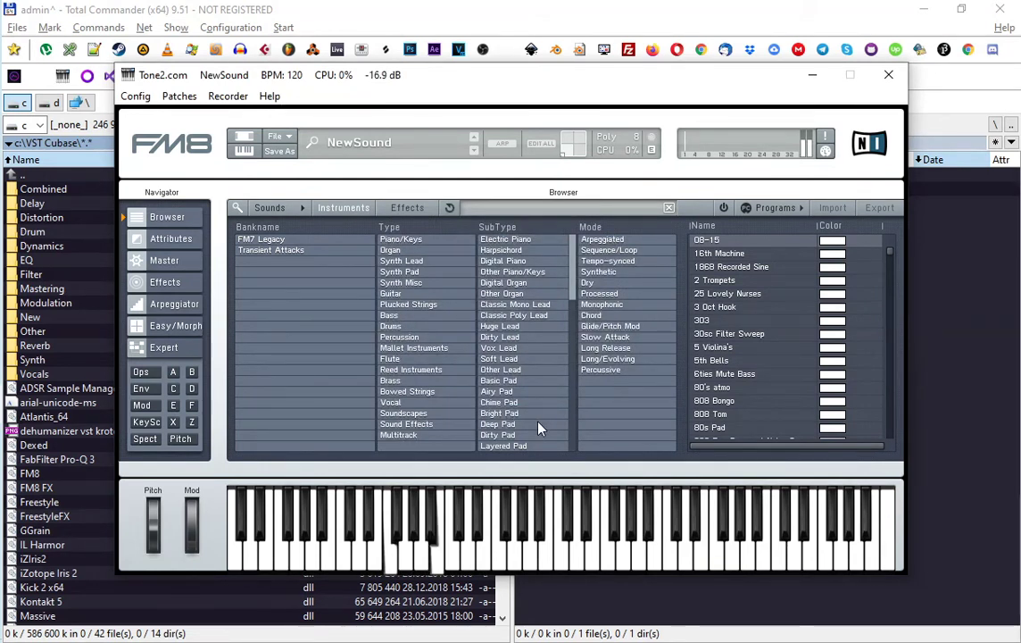
click(888, 74)
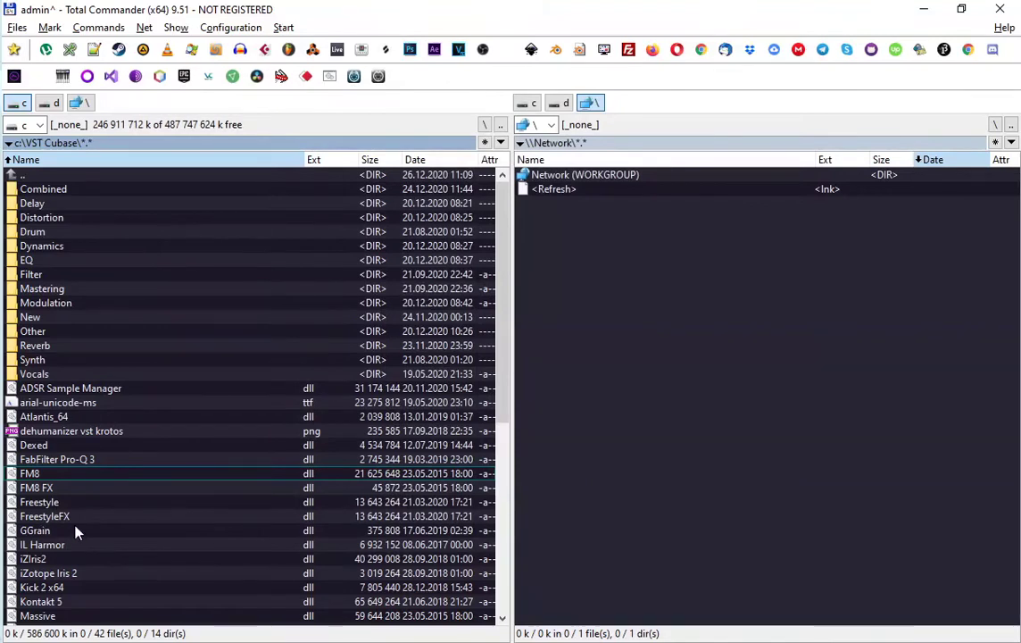
scroll(75, 530, down, 1)
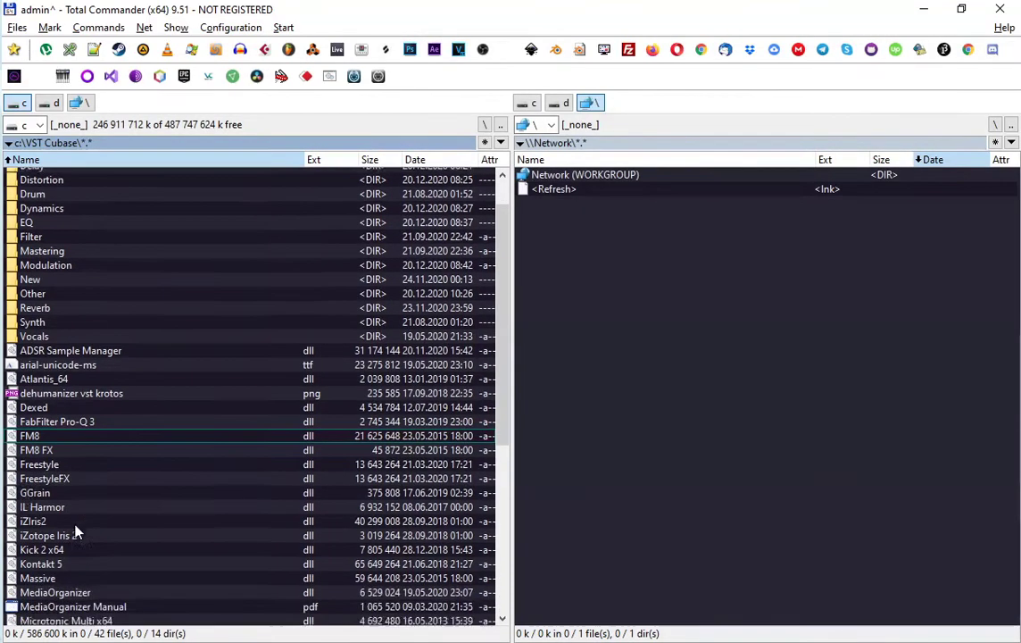
scroll(75, 533, up, 1)
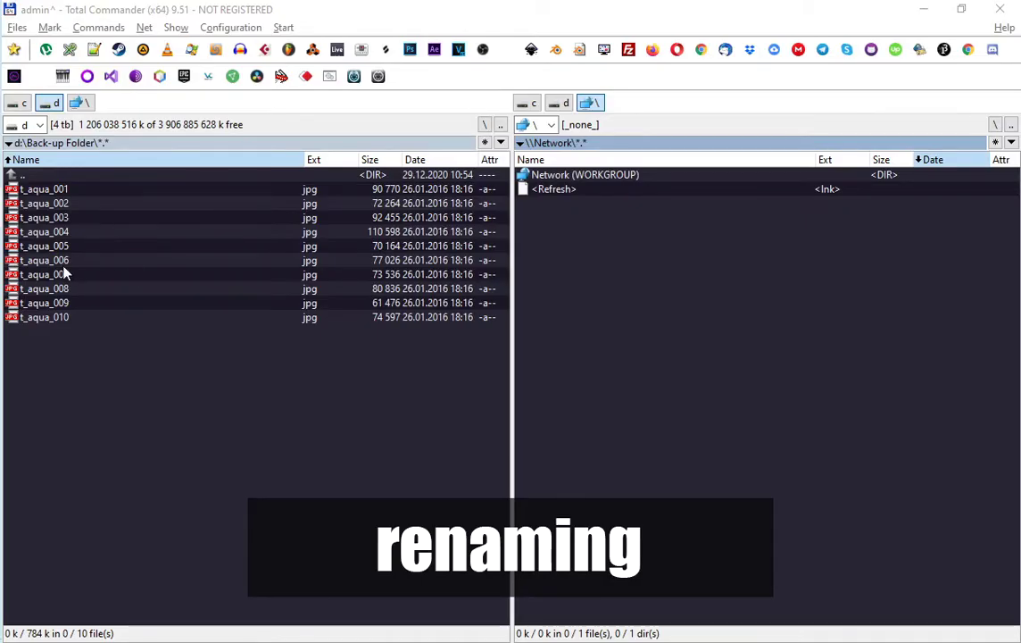
Select t_aqua_001 to t_aqua_010 in the Back-up Folder and open them in the Multi-Rename Tool
click(44, 317)
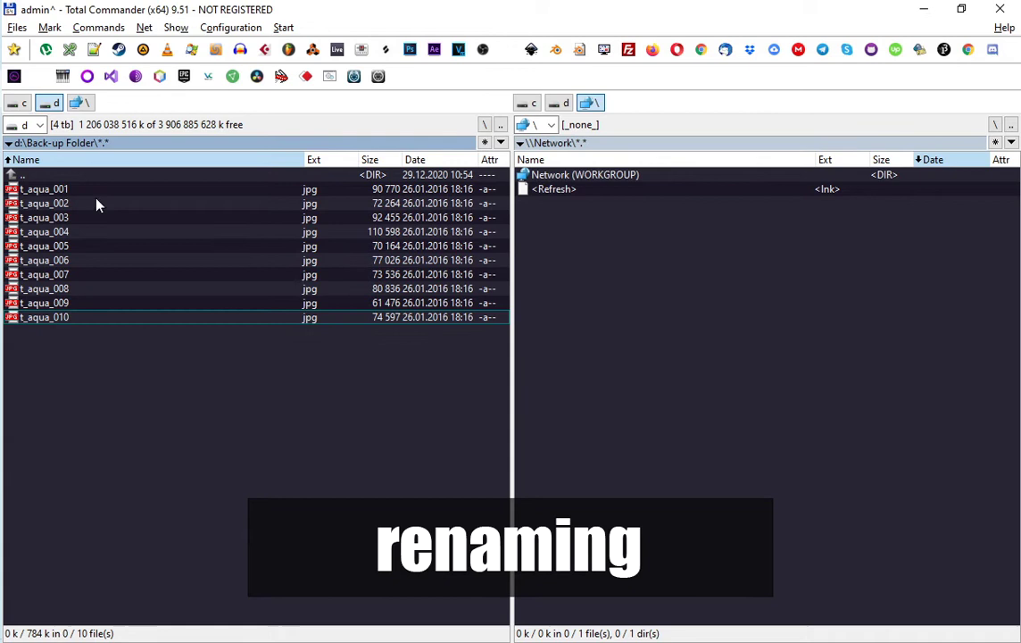
shift+click(65, 189)
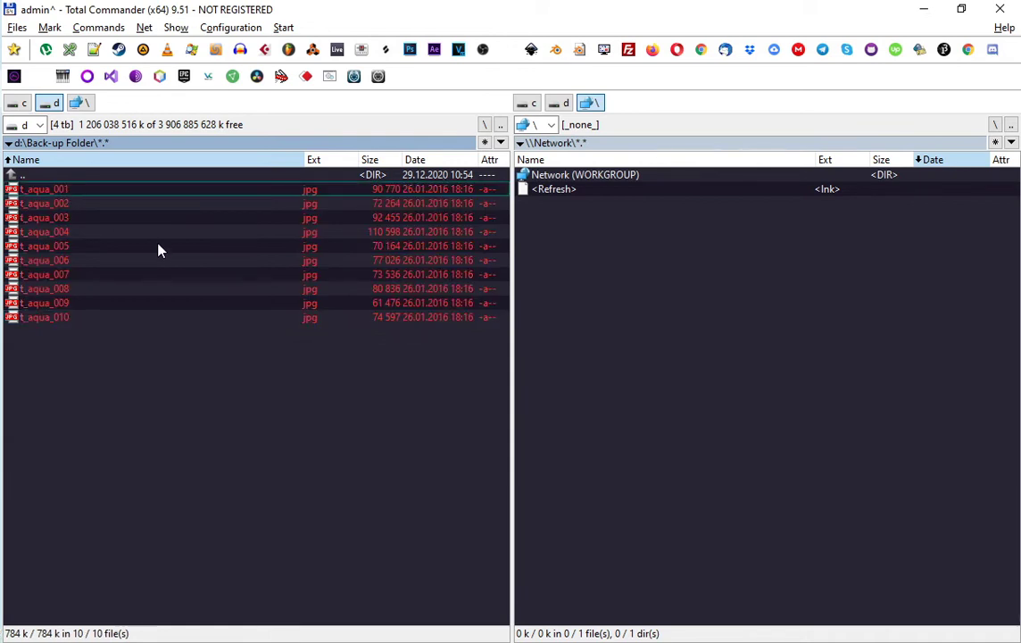
key(ctrl+m)
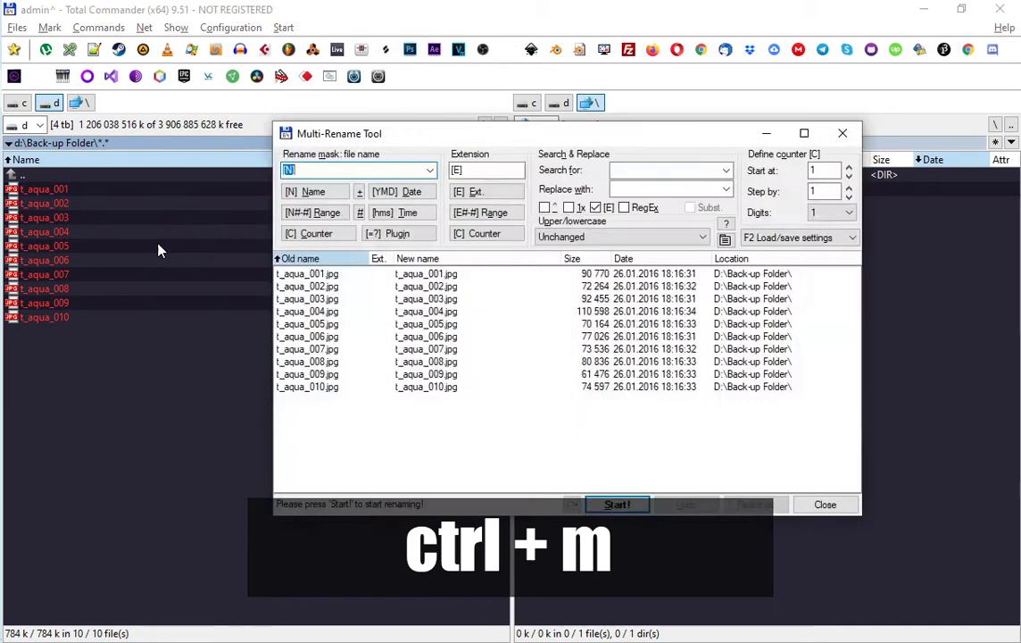
drag(532, 132, 474, 189)
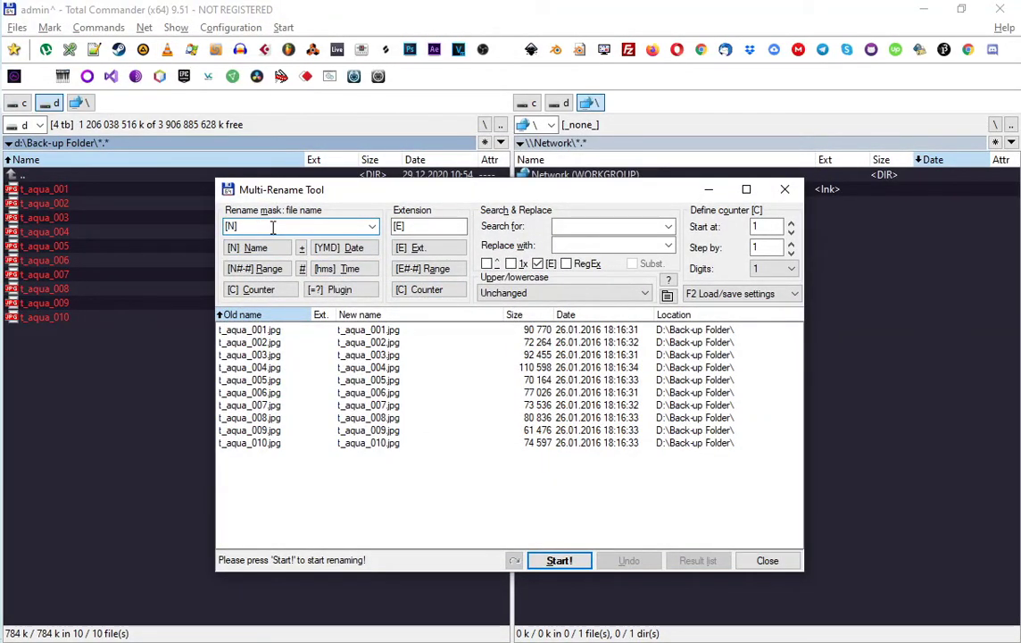
Try replacing "_" with nothing and with "__" in the new file names, and clear the search text
click(593, 226)
text(_)
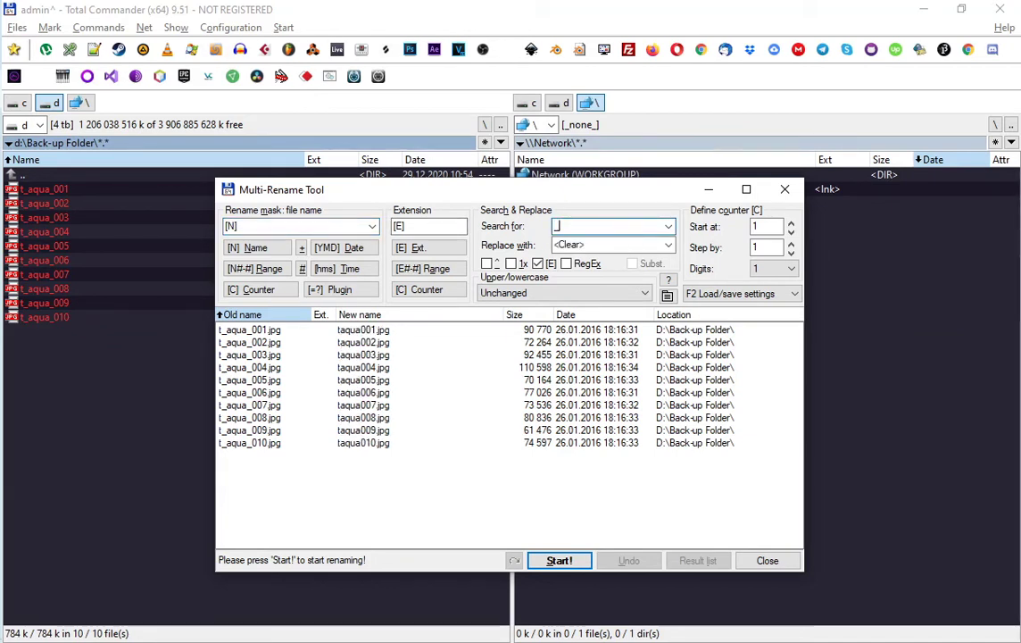
key(Tab)
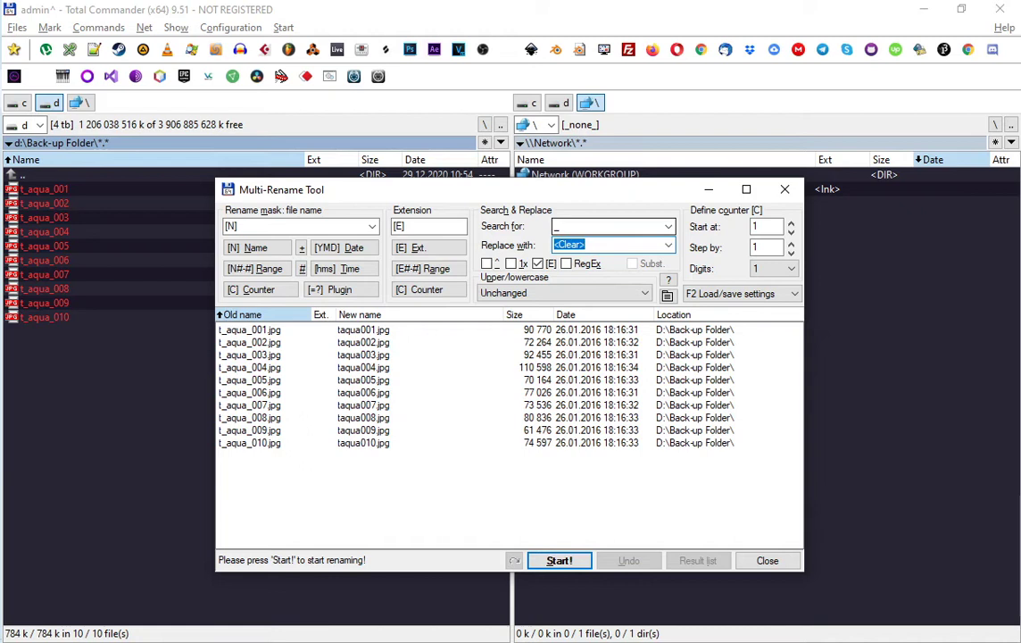
text(__)
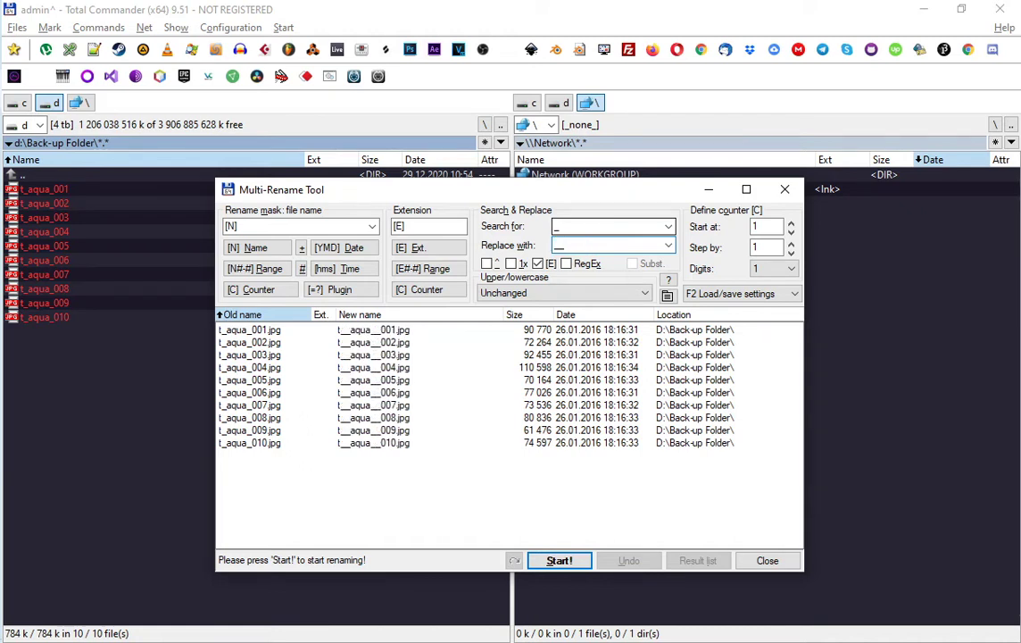
key(BackSpace)
key(BackSpace)
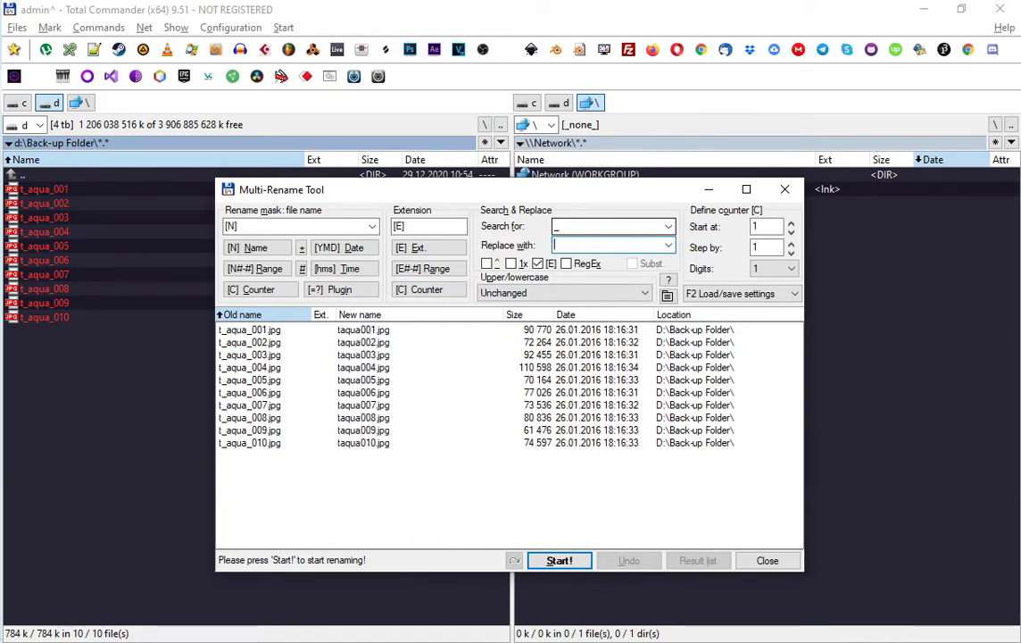
double_click(581, 227)
key(BackSpace)
key(Tab)
Append an underscore and the counter to the file name mask, giving [N]_[C]
click(246, 227)
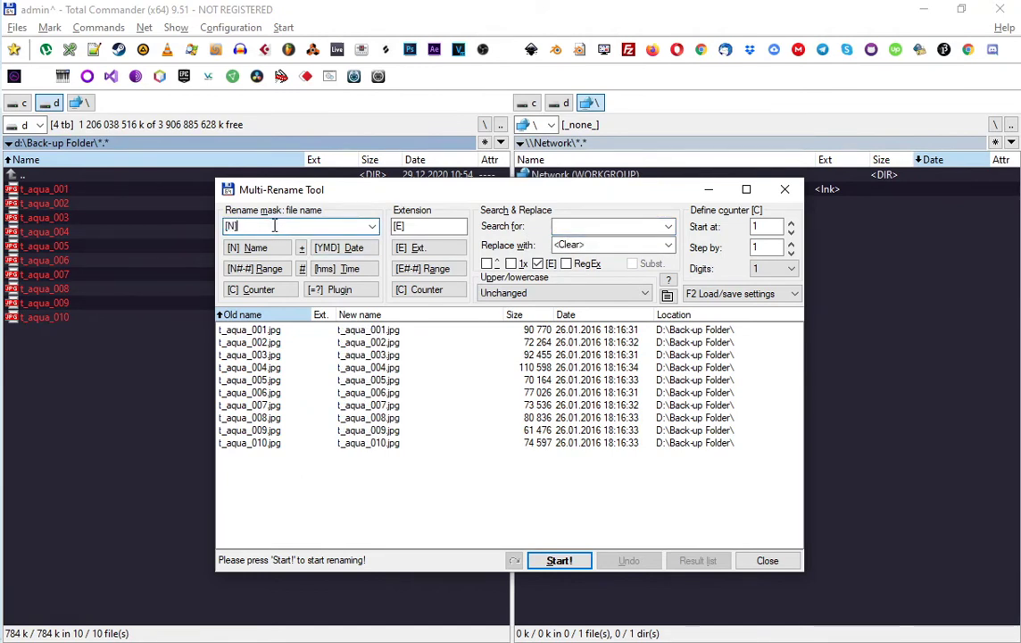
text(_)
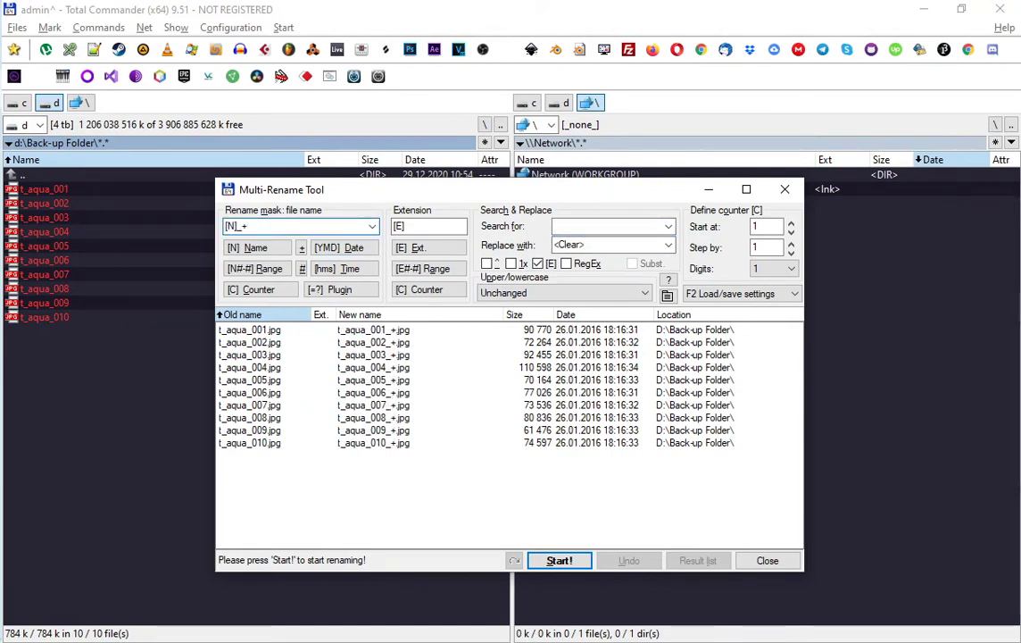
click(245, 291)
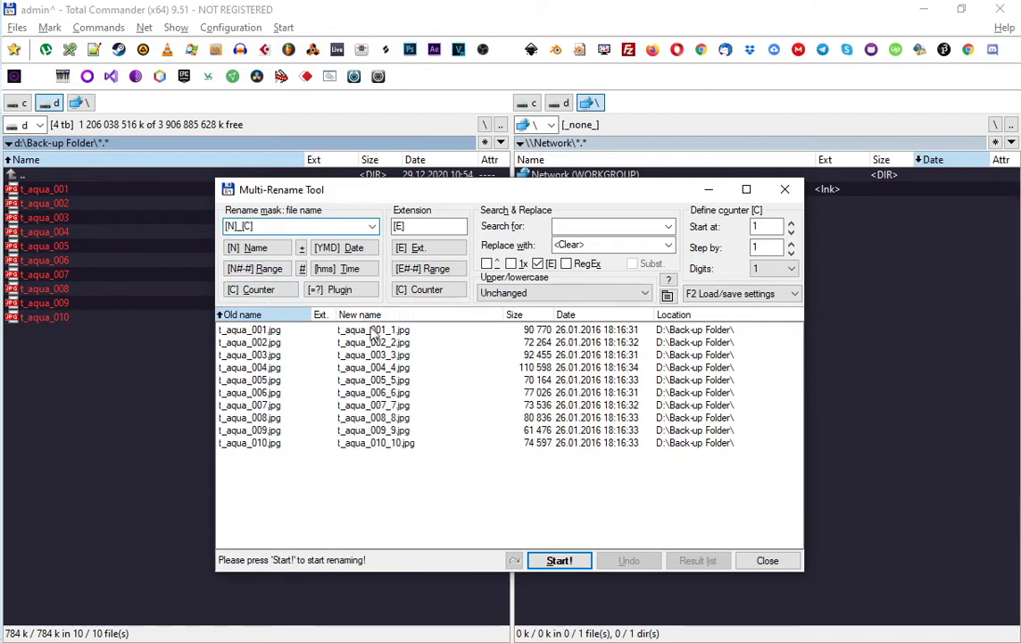
Set the rename counter to 2 digits, a step of 2 and a start value of 9
click(791, 269)
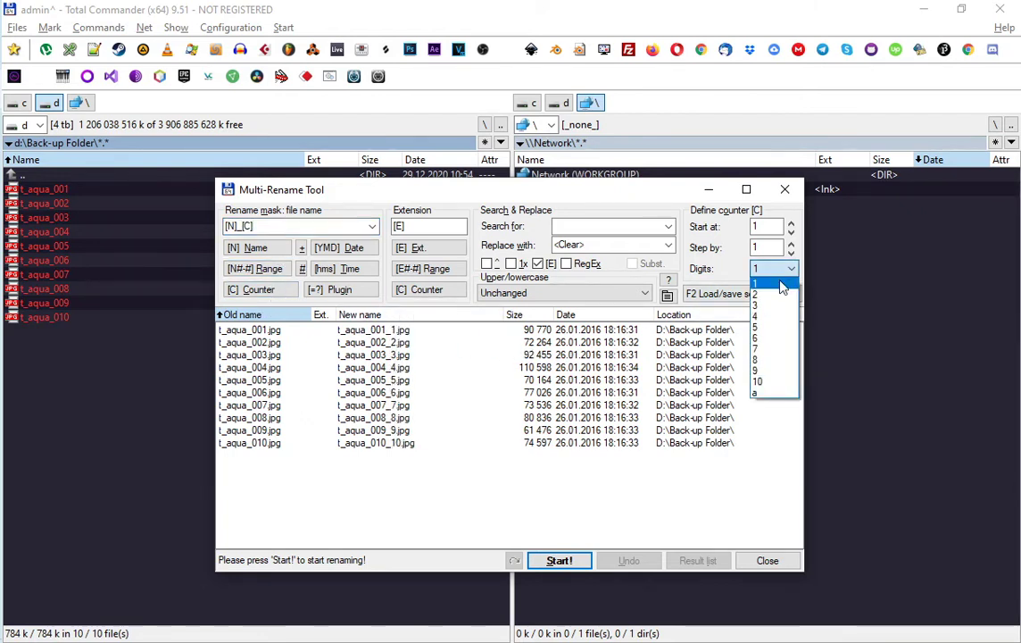
click(775, 298)
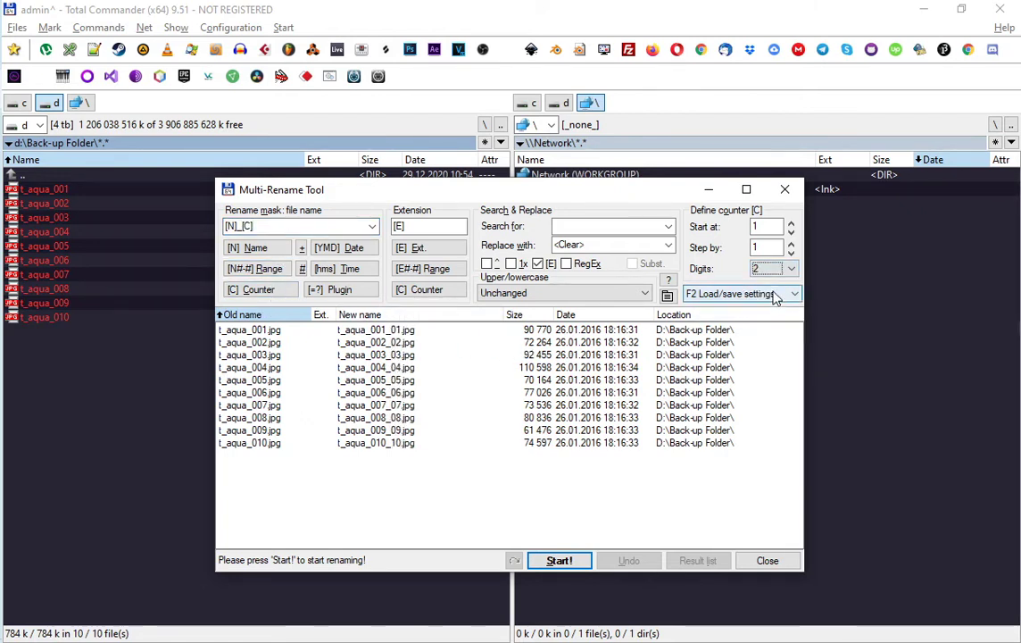
click(791, 243)
click(791, 224)
click(791, 224)
click(791, 223)
click(791, 224)
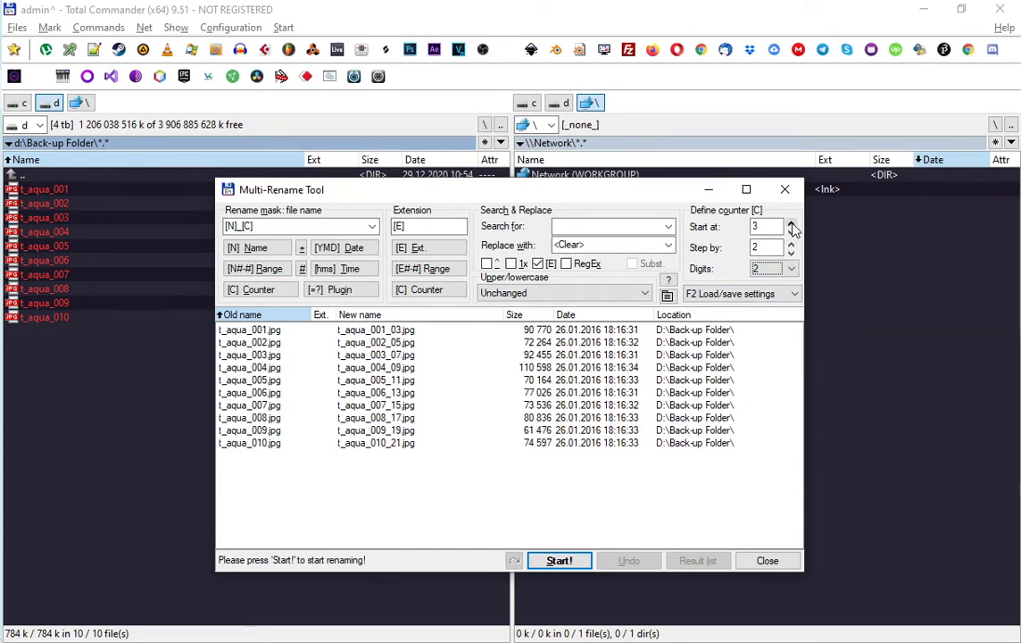
click(791, 223)
click(790, 224)
click(791, 223)
click(791, 224)
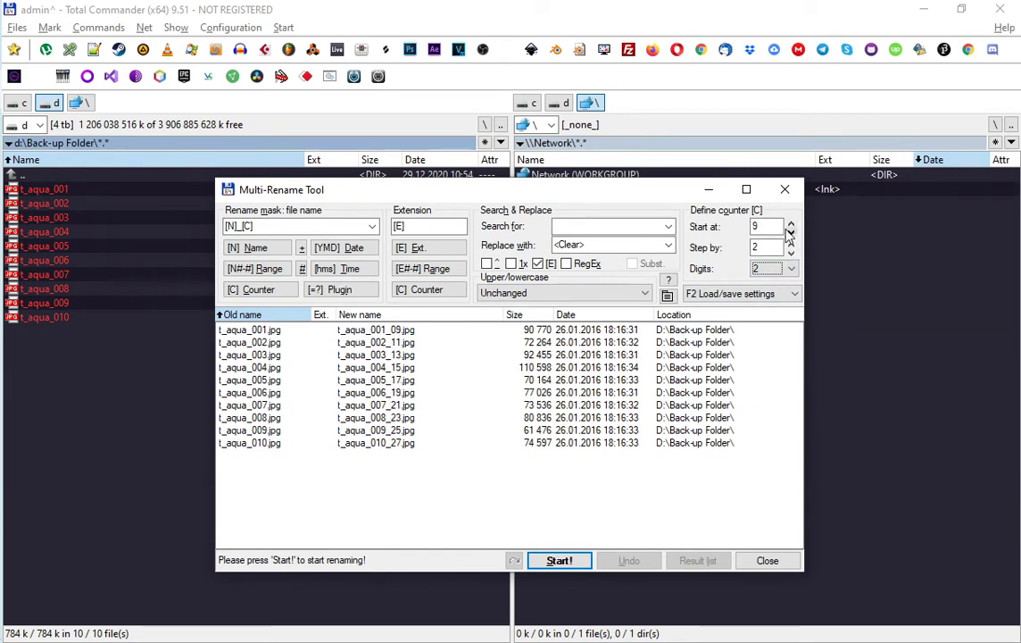
Try the mask with only the counter, restore [N]_[C], and remove the _[C] part to leave [N]
double_click(239, 225)
key(Delete)
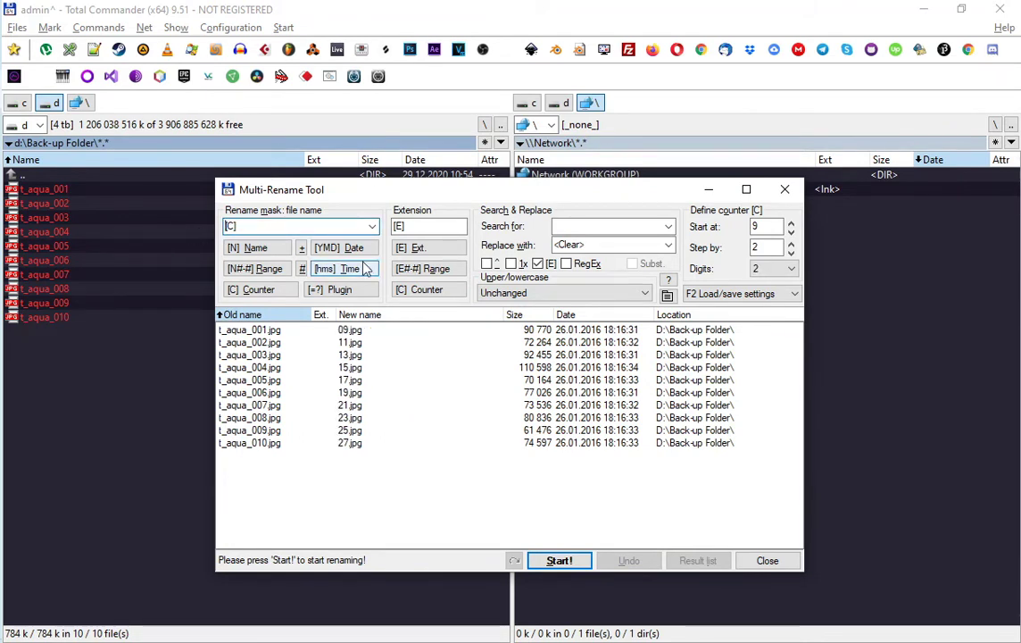
key(ctrl+z)
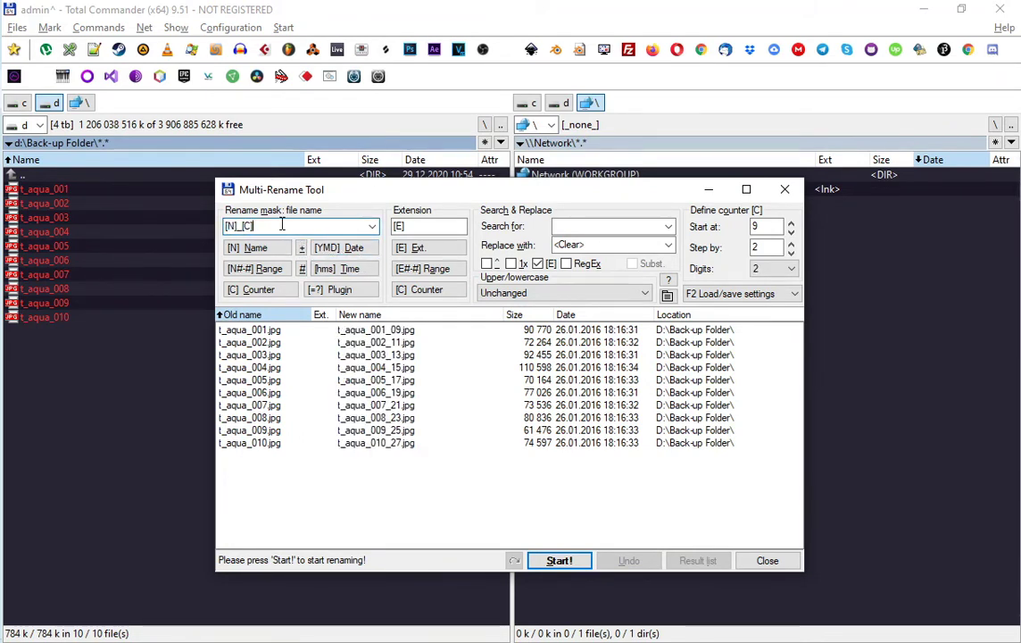
drag(238, 226, 294, 229)
key(Delete)
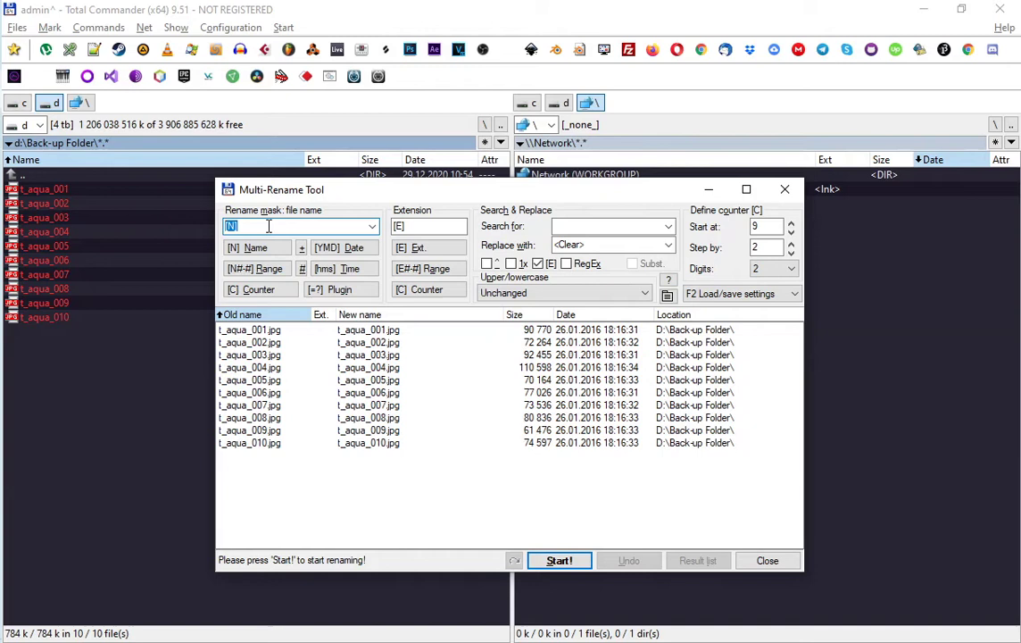
Replace the file name mask with characters 3 to 10 of the old name followed by the date, giving [N3-10][YMD]
key(Delete)
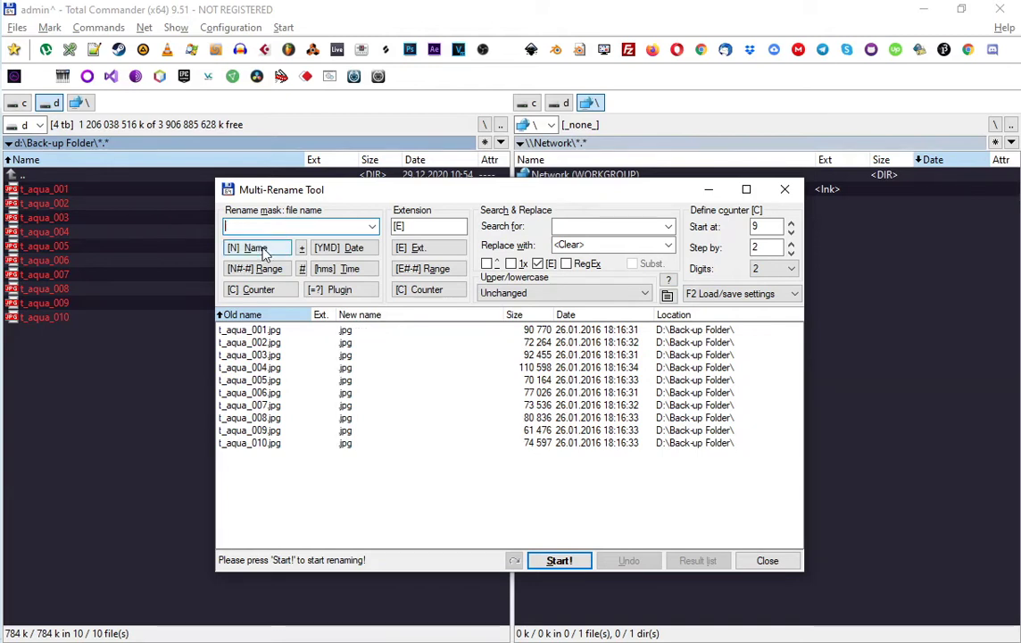
click(266, 269)
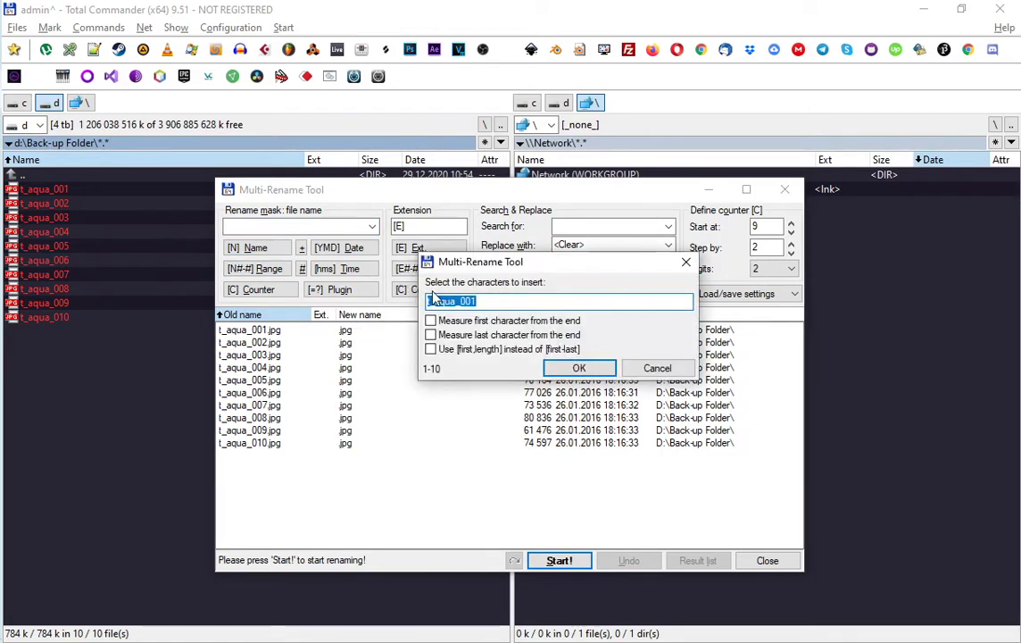
click(438, 302)
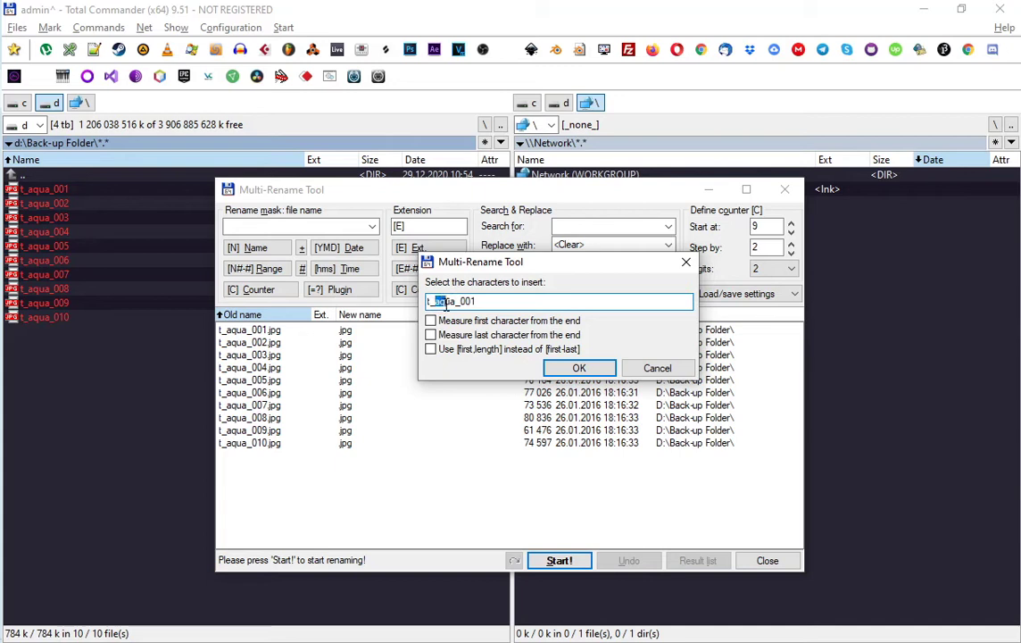
click(580, 368)
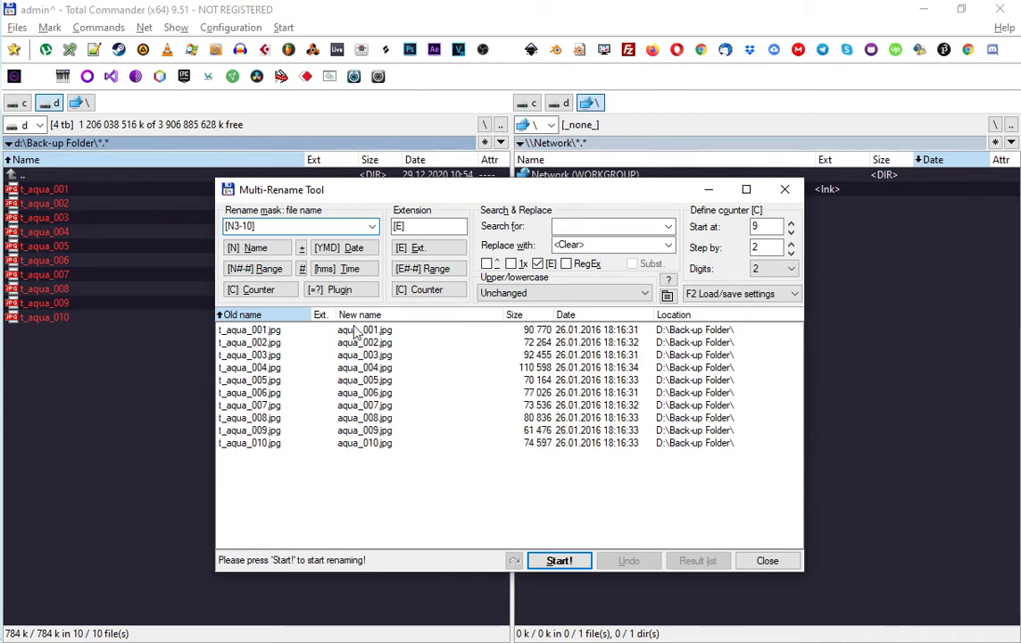
click(346, 253)
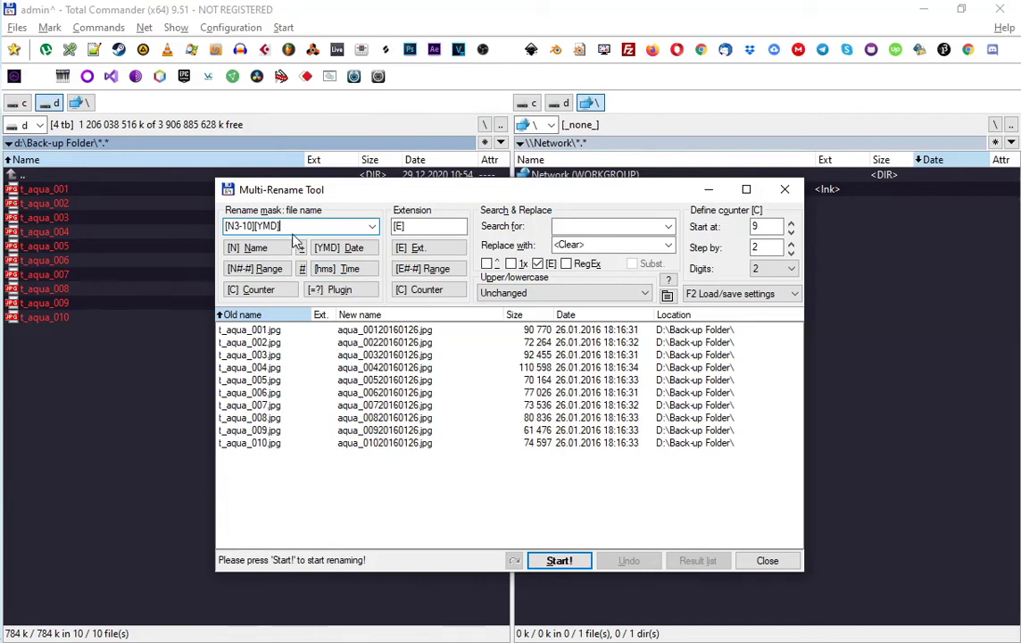
Set the extension mask for the new file names to dat
double_click(413, 226)
text(dart)
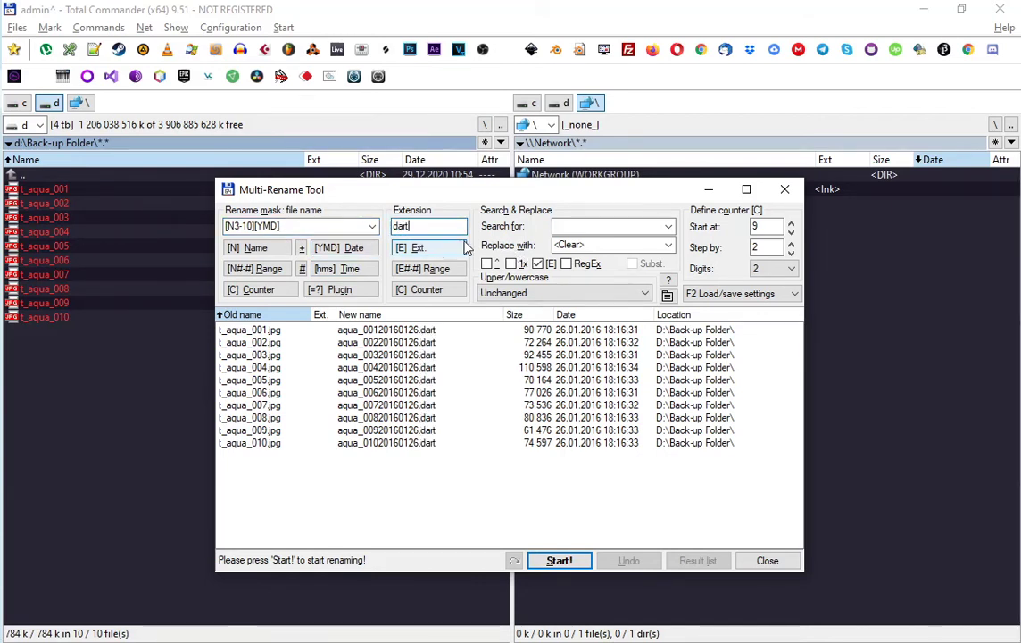
key(BackSpace)
key(BackSpace)
text(t)
Set the search and replace to change "dat" to "jpg" in the new file names
click(609, 227)
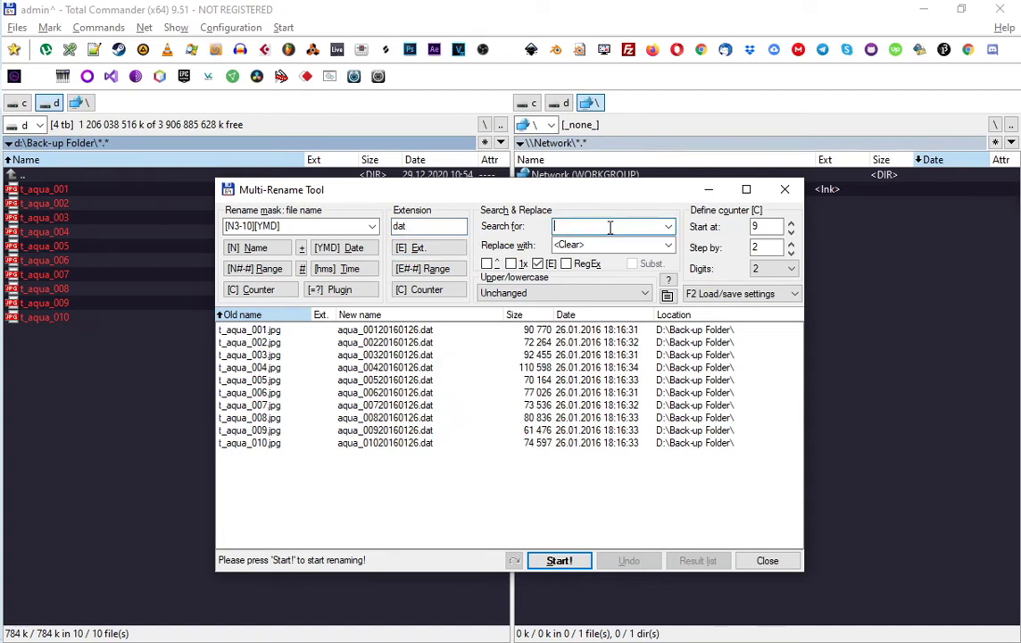
text(dat)
key(Tab)
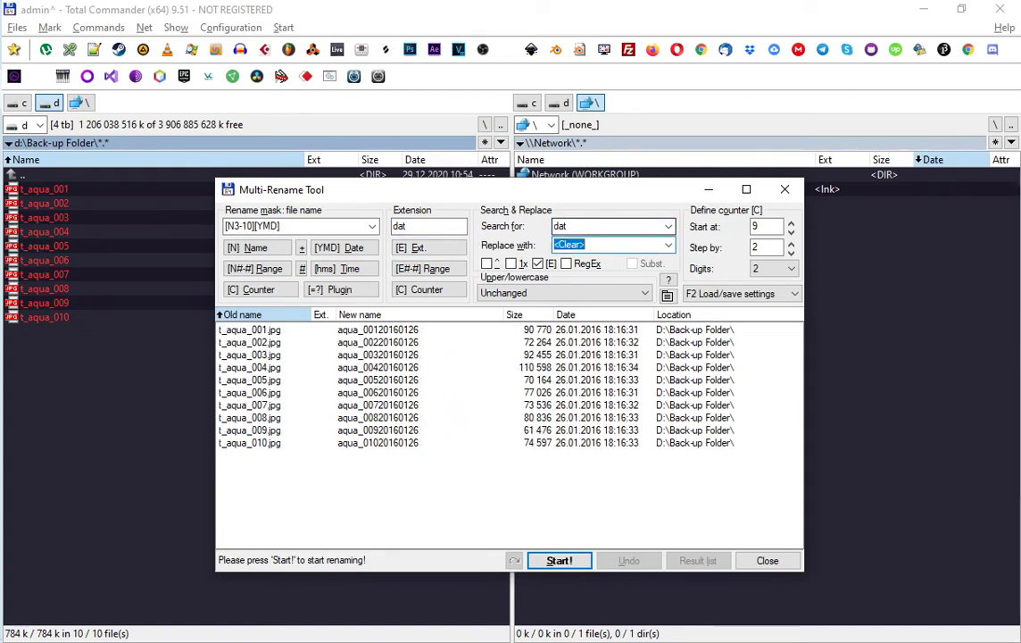
text(jpg)
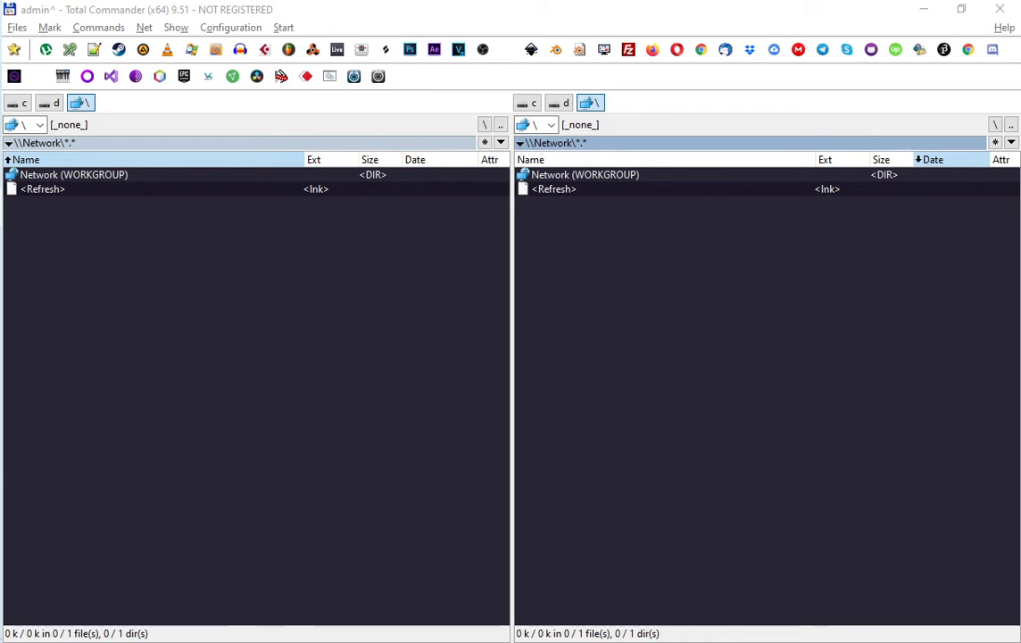
key(super)
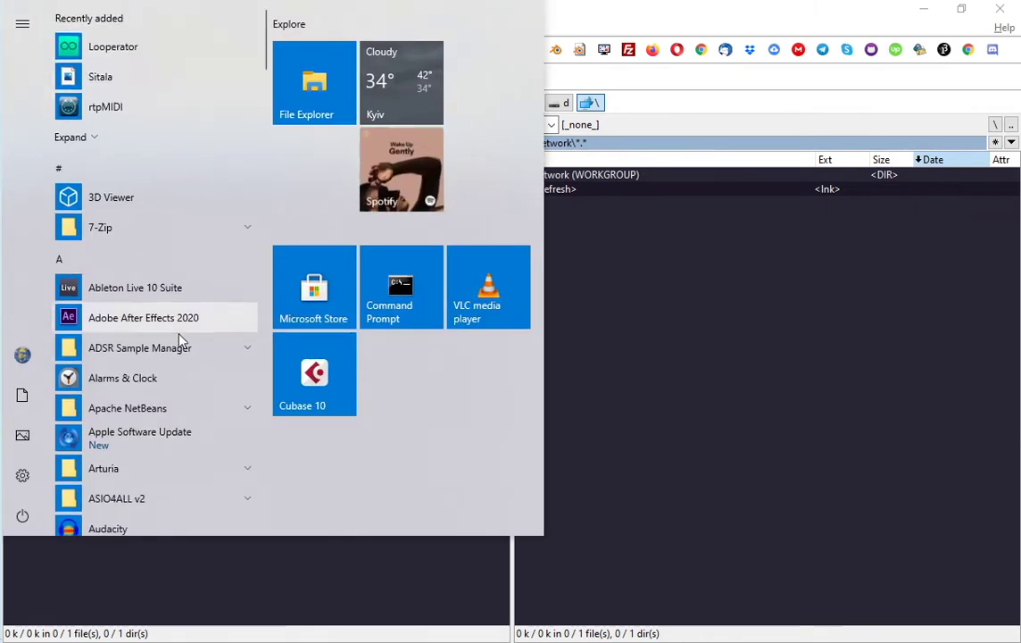
scroll(169, 309, down, 5)
scroll(168, 300, up, 6)
scroll(169, 286, down, 15)
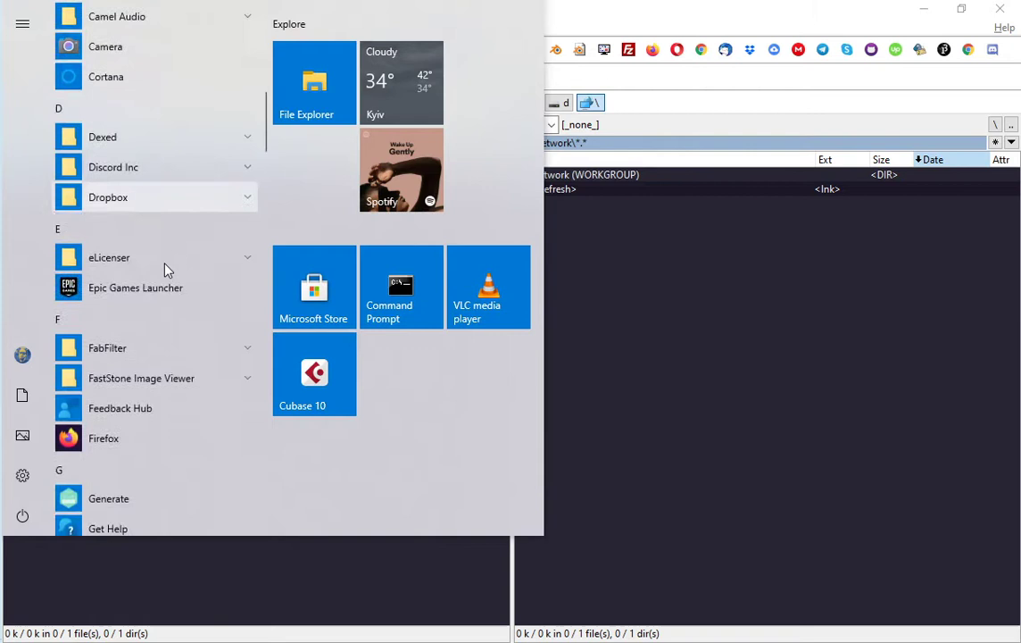
key(Escape)
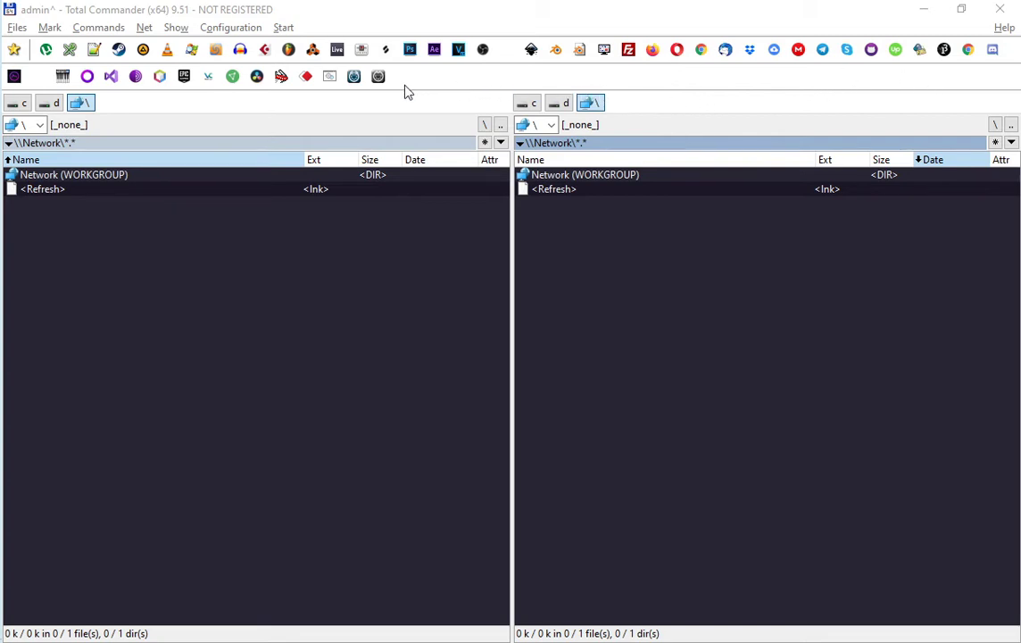
Go to the loopMIDI folder through its toolbar shortcut and add loopMIDI.exe to the end of the toolbar three times
right_click(379, 78)
click(461, 183)
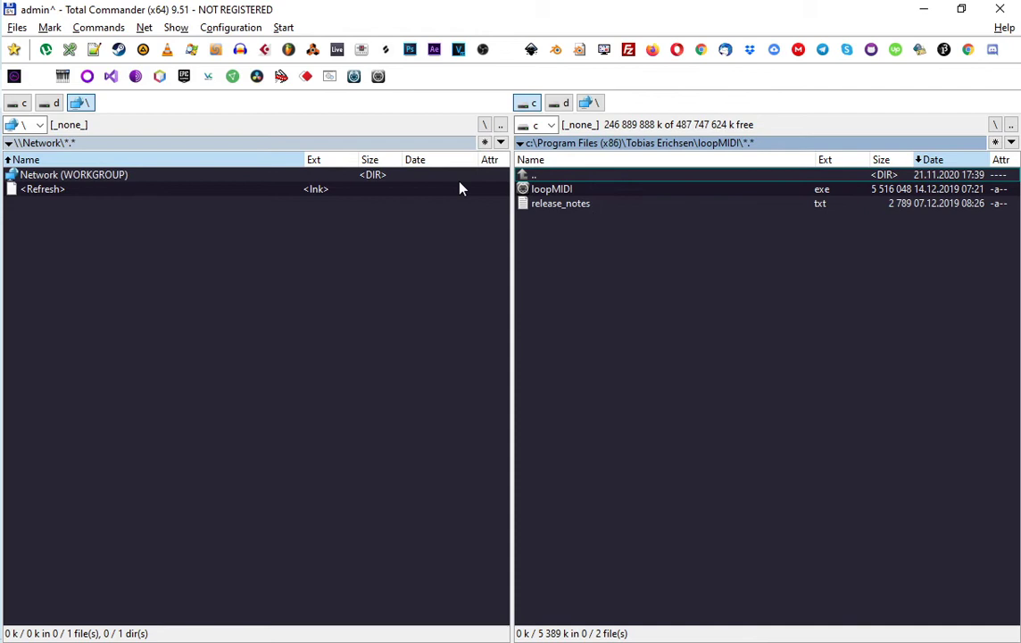
drag(543, 189, 420, 85)
drag(567, 189, 447, 91)
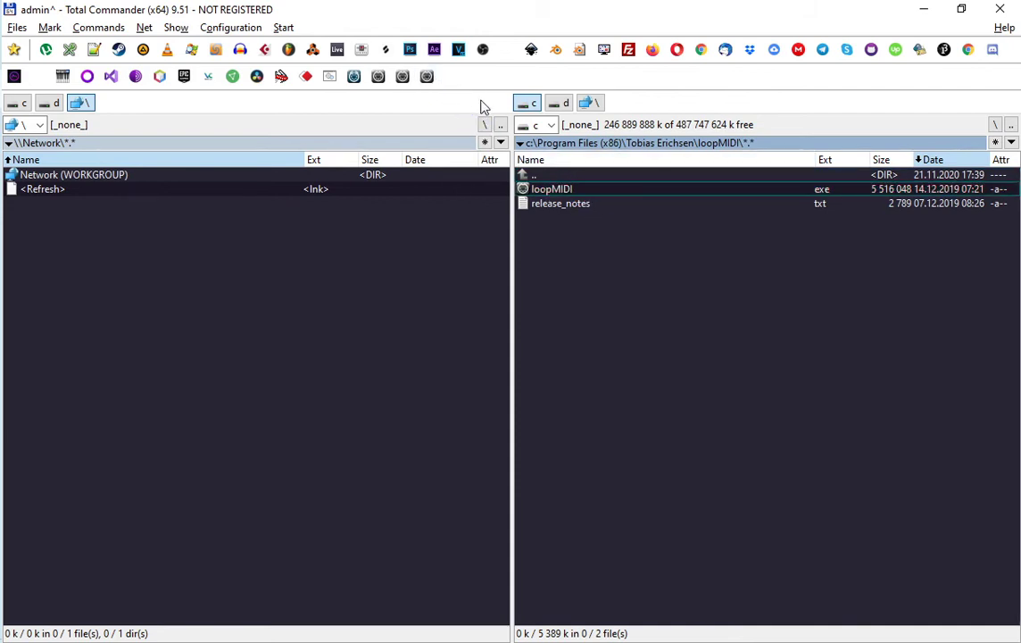
drag(547, 190, 463, 87)
Delete the last two duplicate loopMIDI shortcuts from the toolbar
right_click(452, 81)
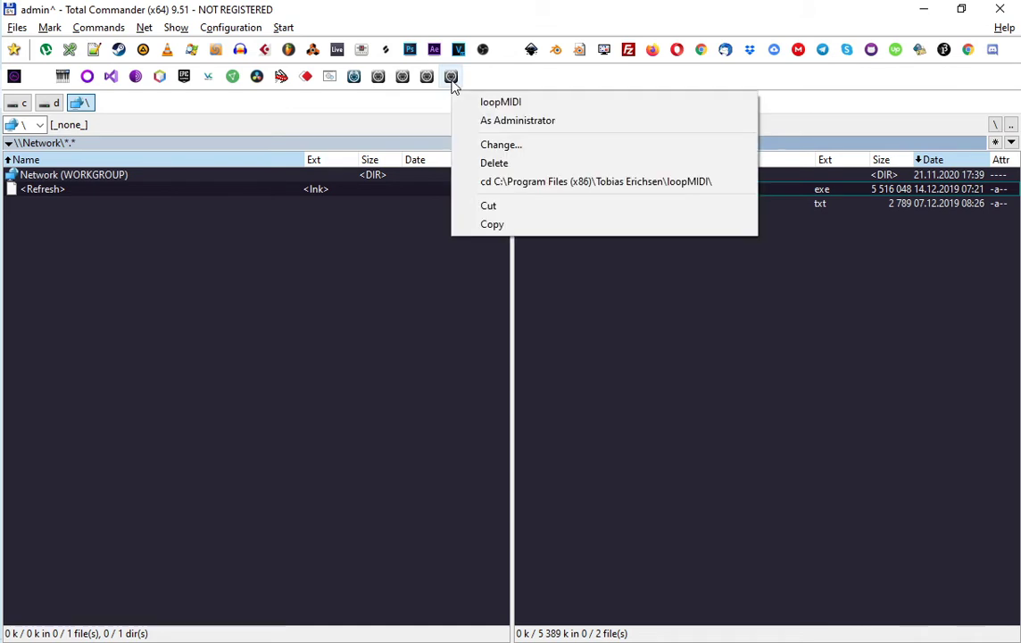
click(487, 163)
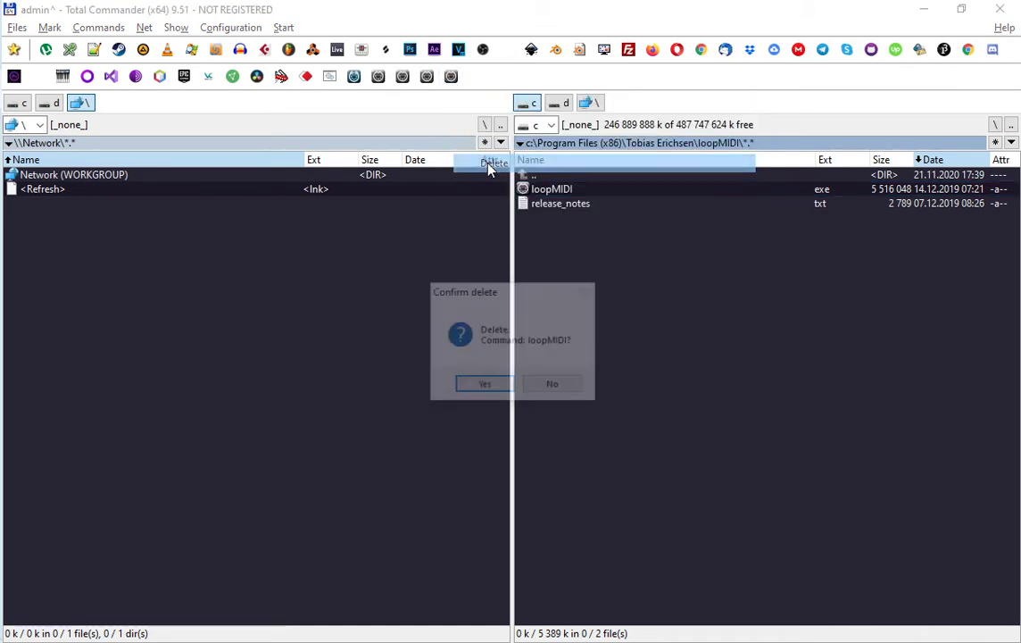
click(483, 387)
right_click(427, 78)
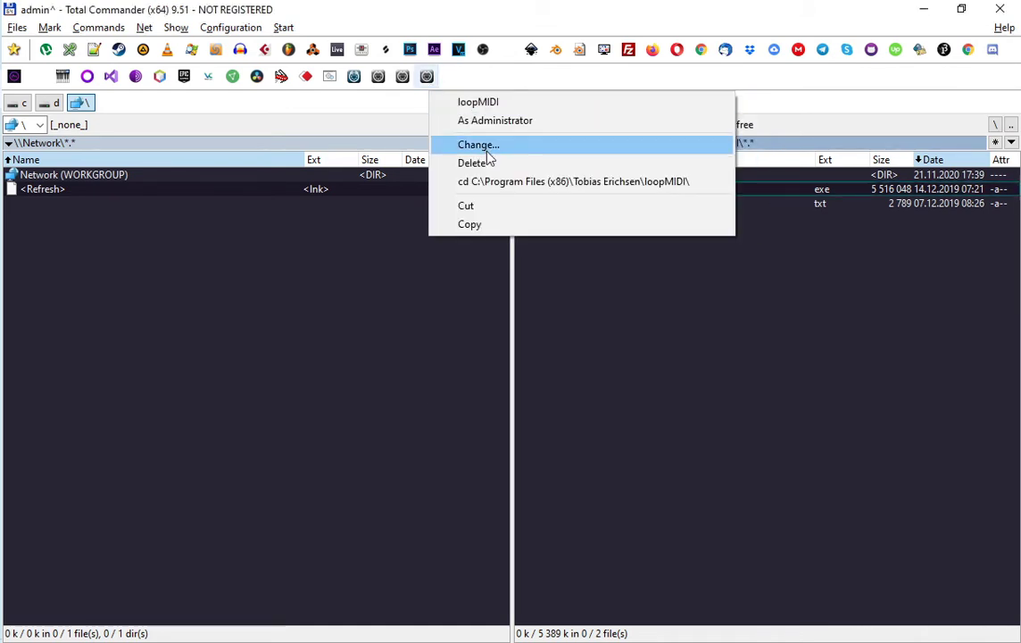
click(485, 162)
click(500, 386)
right_click(403, 80)
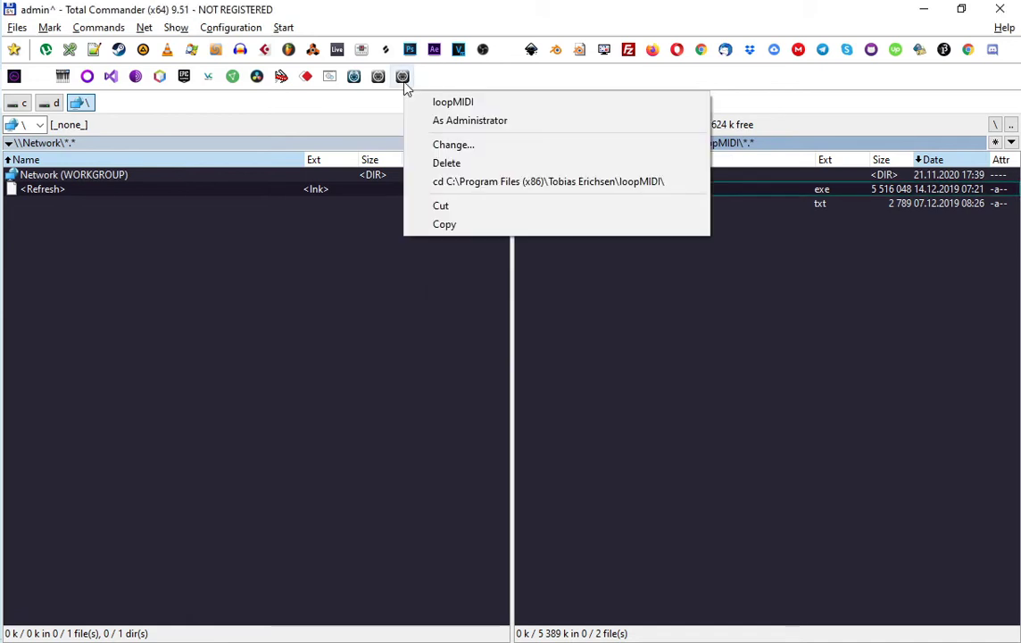
Copy the AnyDesk toolbar shortcut and paste it at the end of the toolbar
right_click(312, 79)
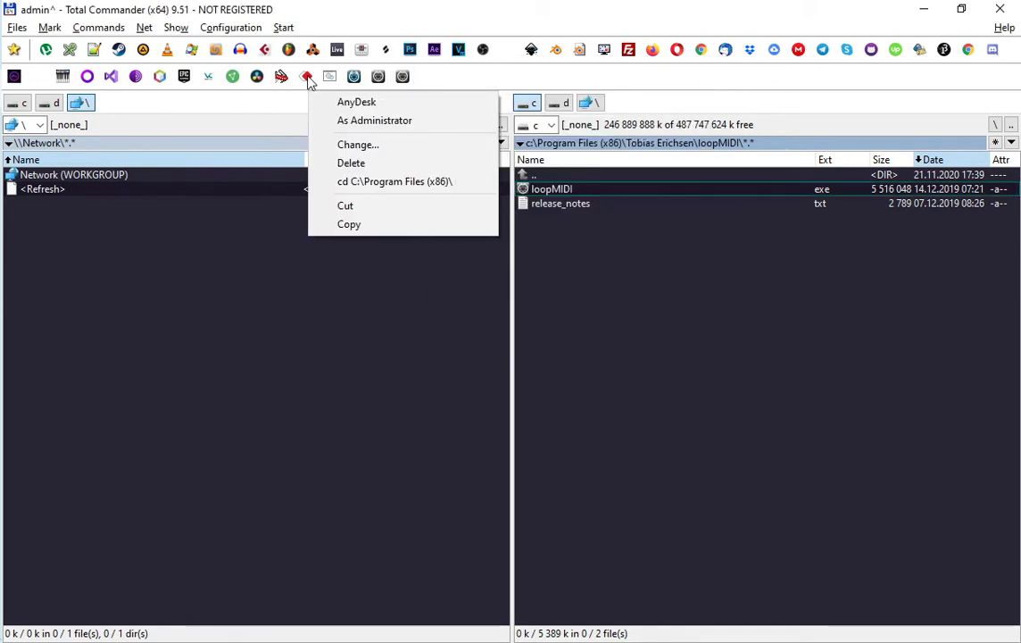
click(357, 225)
right_click(432, 88)
click(473, 125)
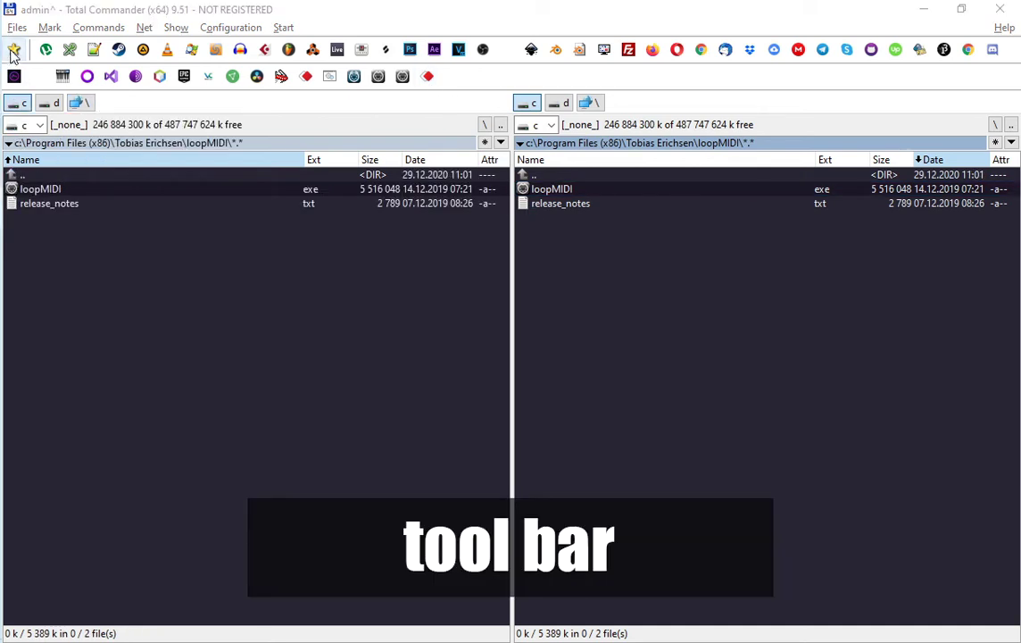
Switch to the file commands toolbar, go back to d:\My Pictures\Tatoo, and display its pictures as thumbnails
click(13, 50)
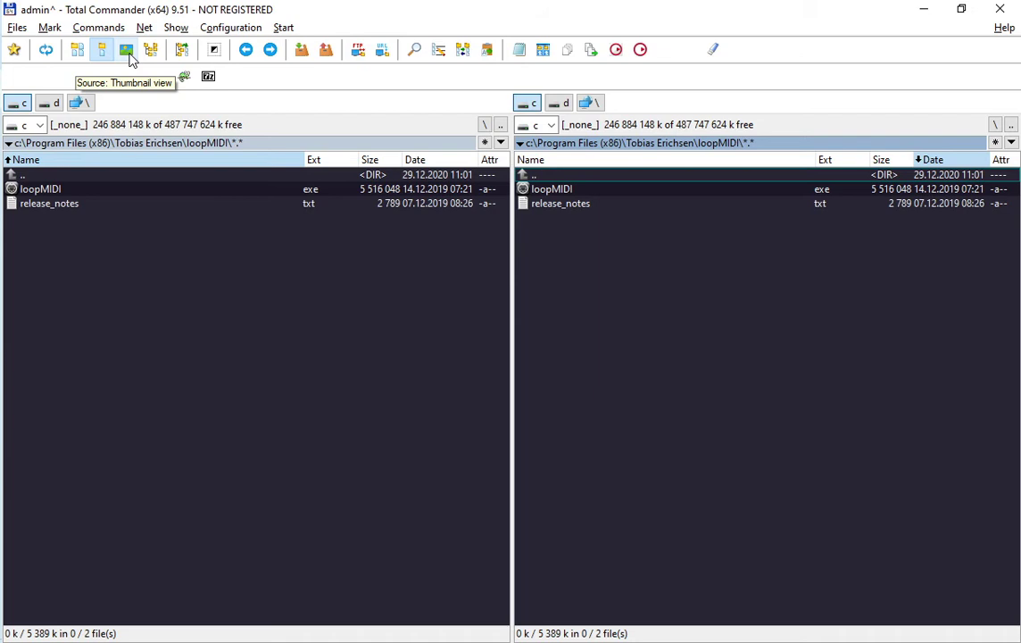
key(alt+Left)
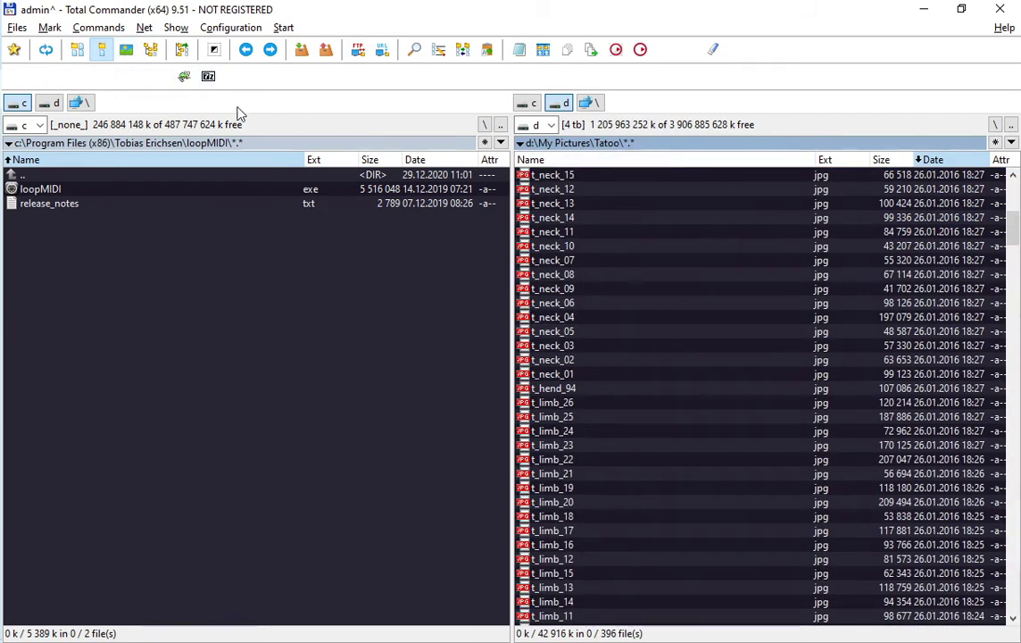
click(126, 50)
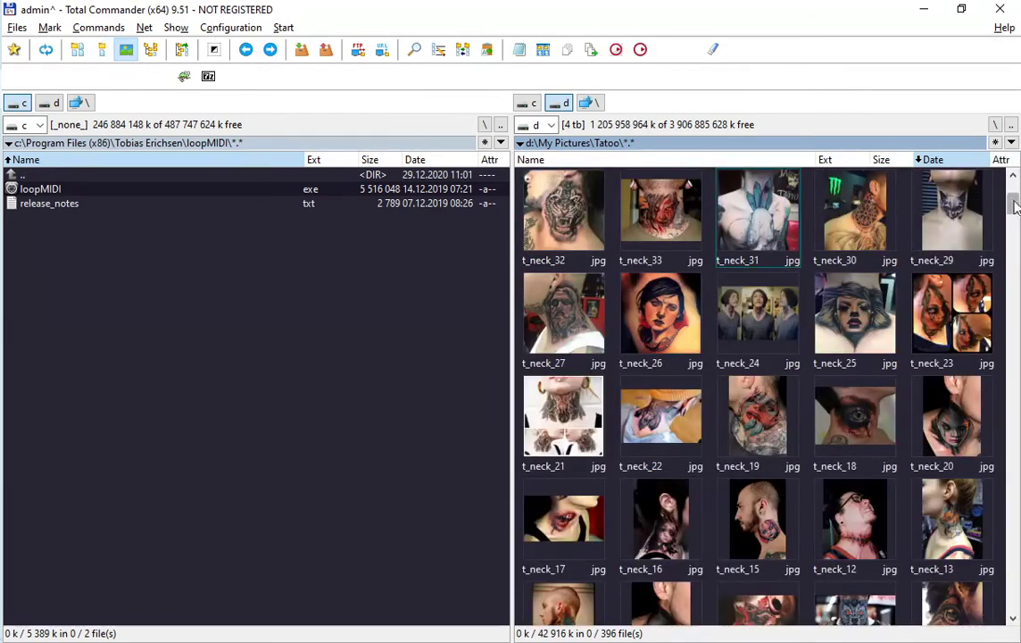
scroll(767, 393, down, 5)
drag(1012, 233, 1012, 192)
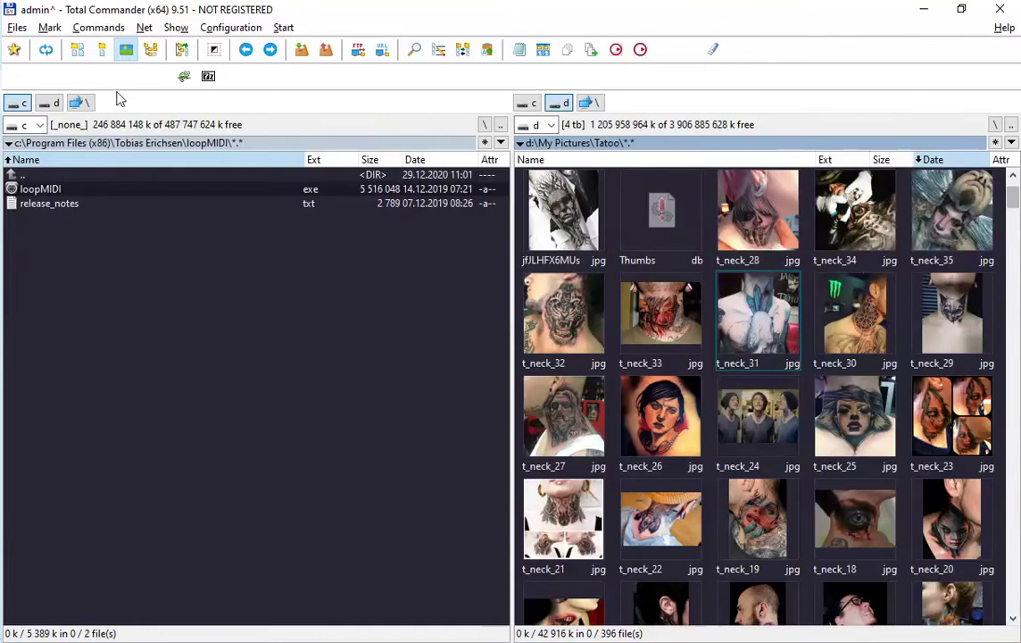
Change the Tatoo file list to full view, try brief view, and return to full view
click(102, 50)
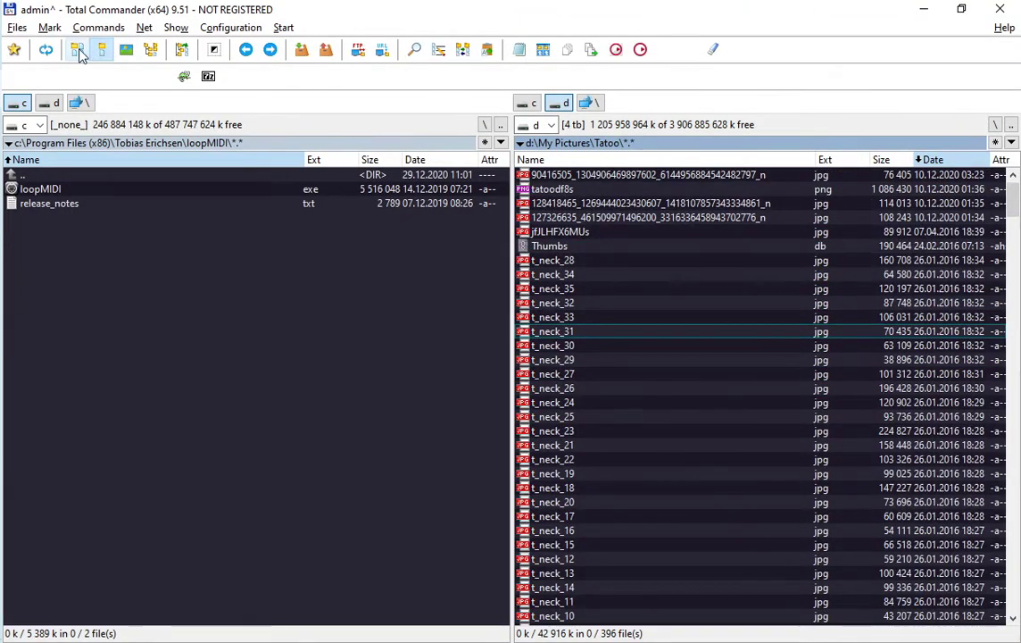
click(78, 51)
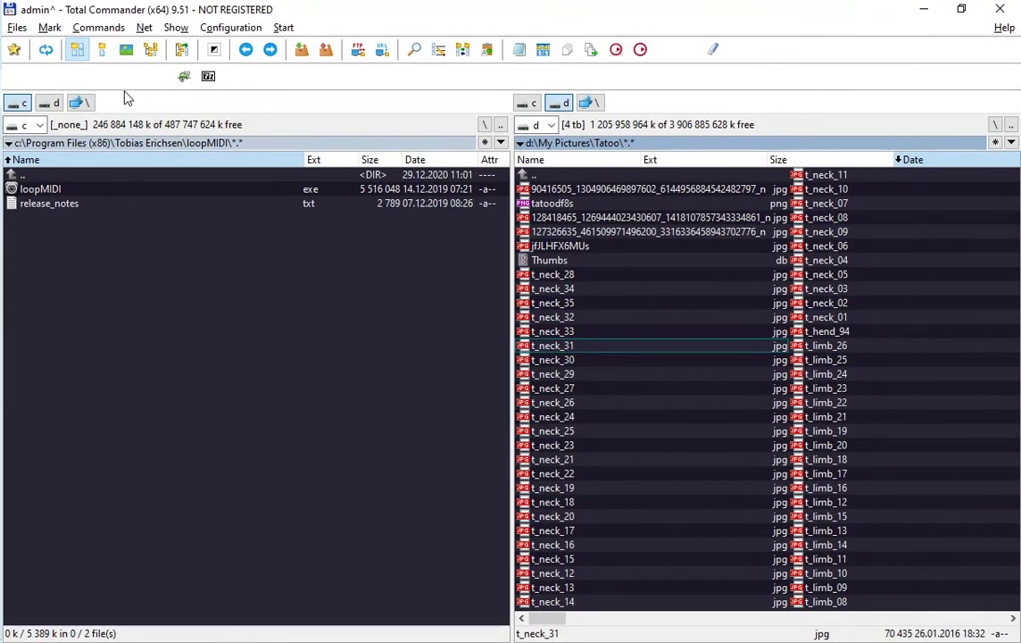
click(102, 52)
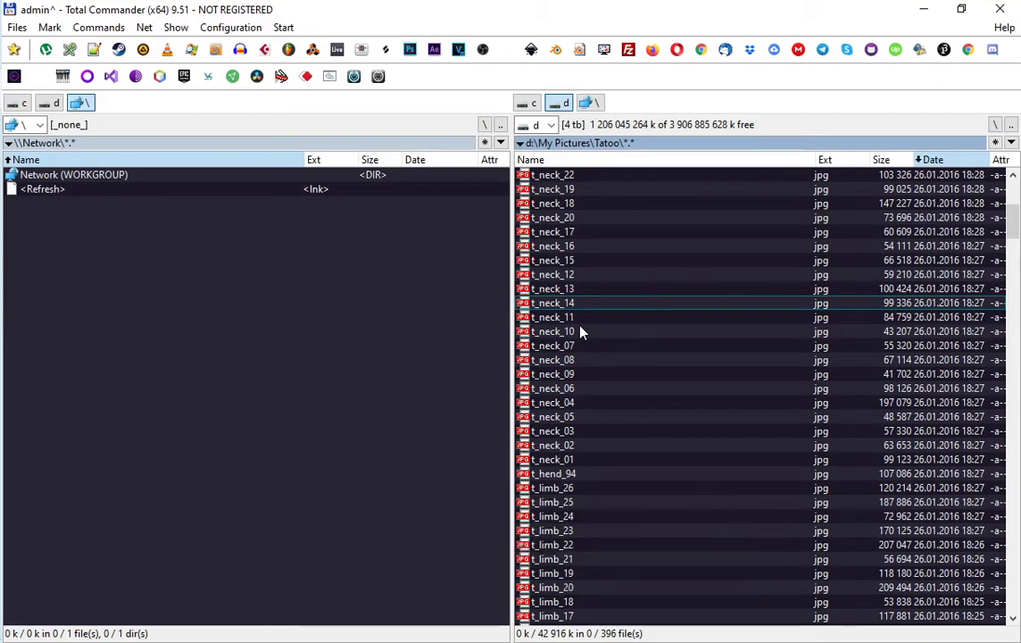
Quick-search the Tatoo folder for t_neck_01 to filter the file list
key(alt+q)
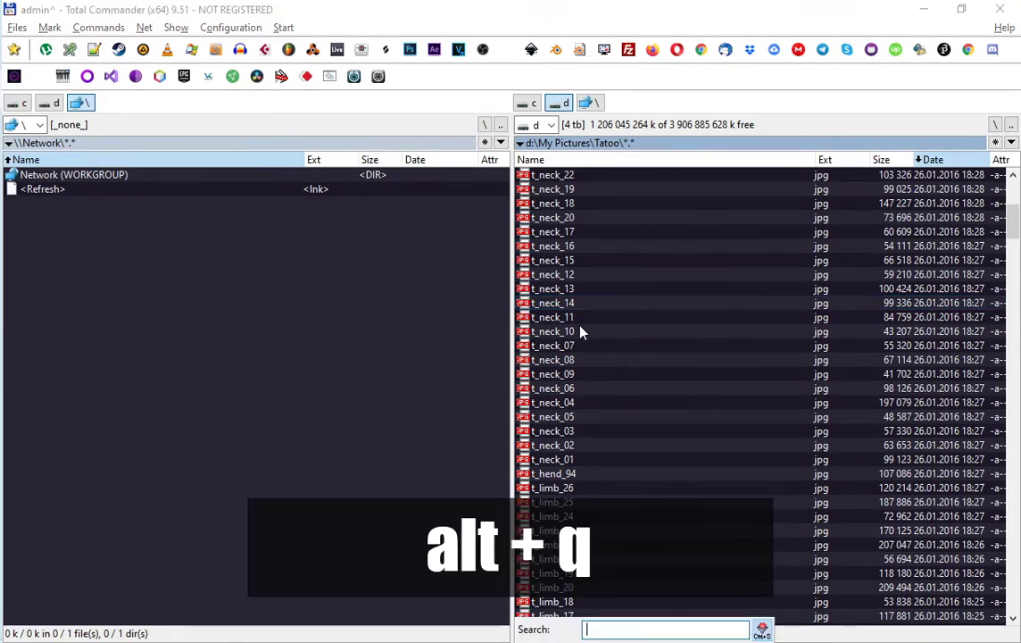
text(t_)
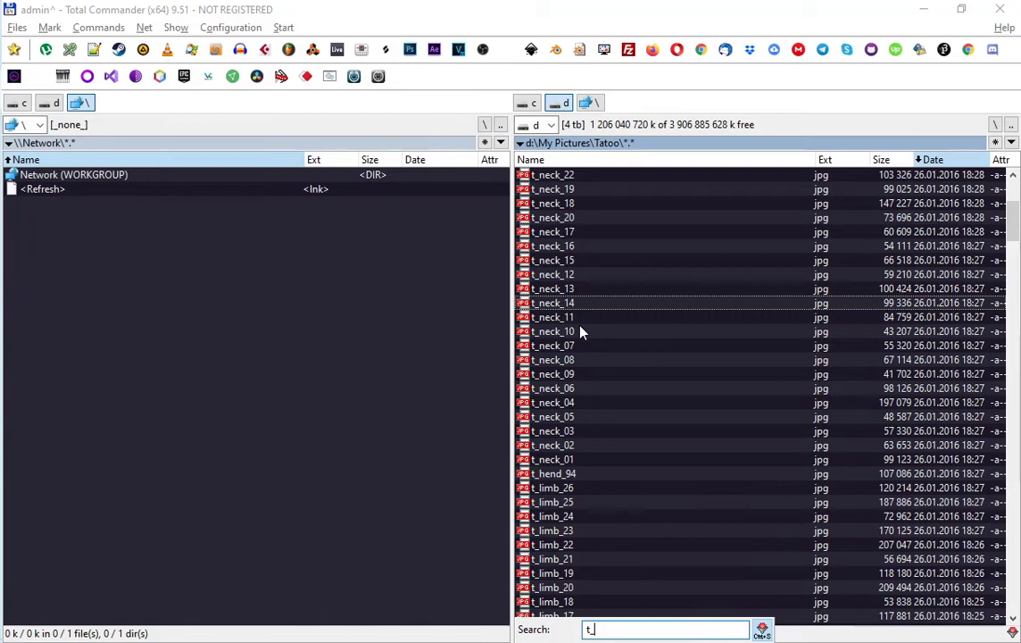
text(neck_)
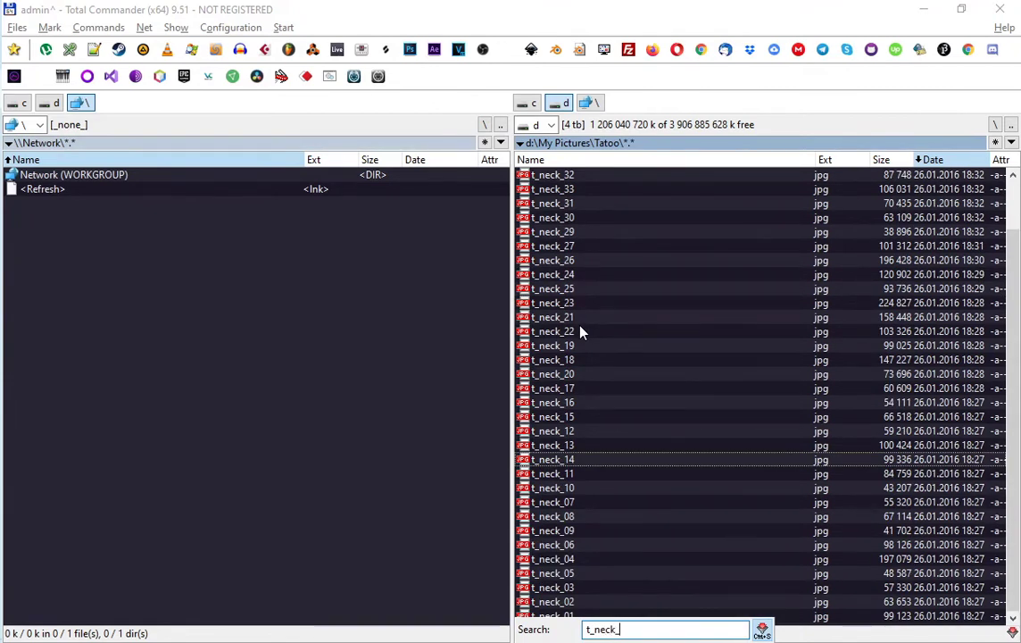
text(01)
key(Escape)
Open Find Files for the Tatoo folder, try the RegEx option, check the subdirectory depths, and enable a content search for "hello"
key(alt+F7)
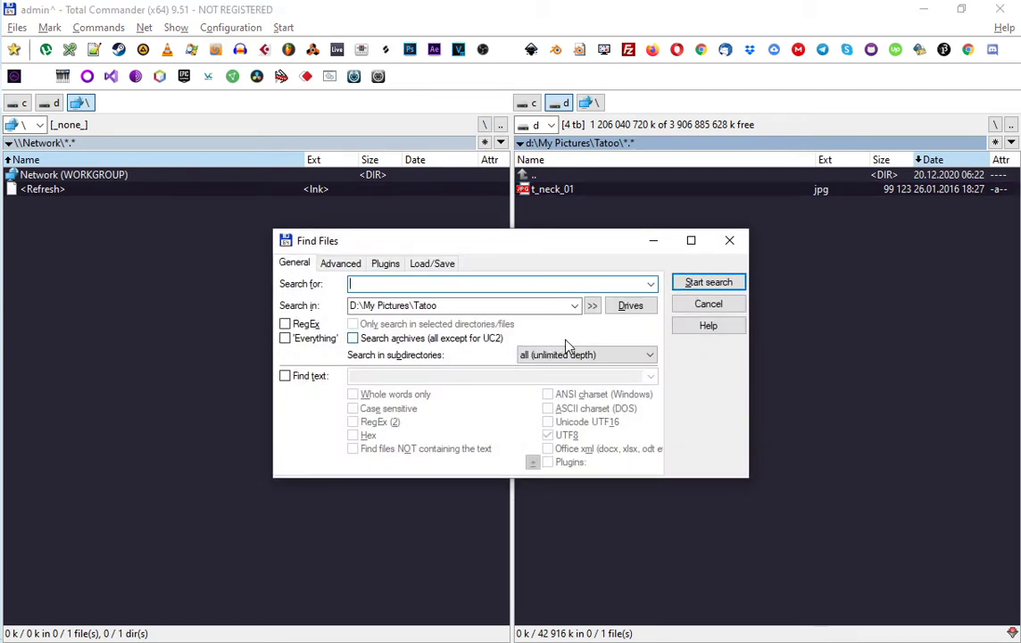
click(302, 326)
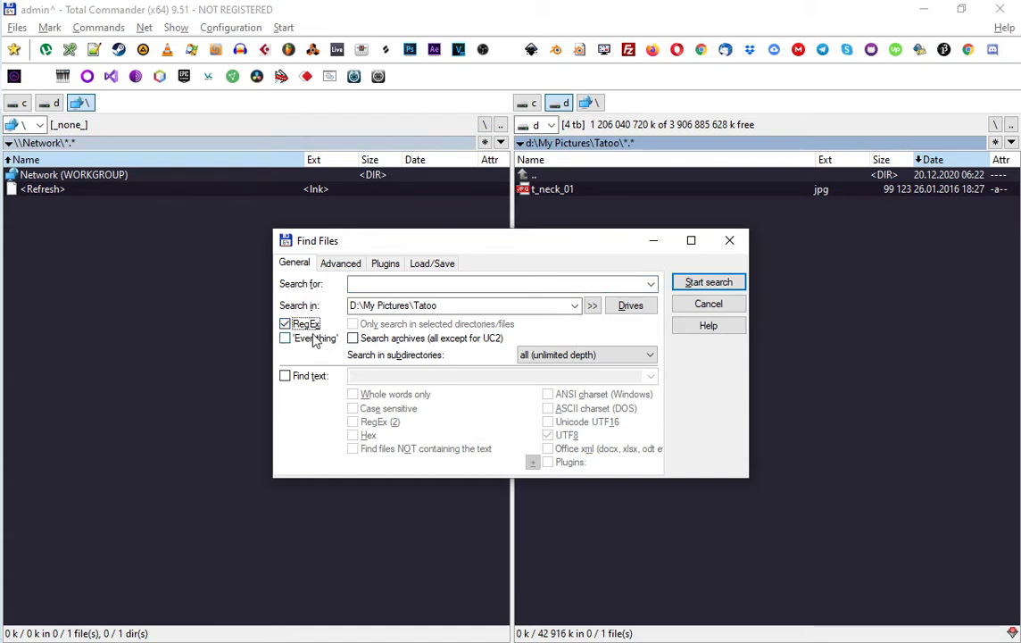
click(285, 324)
click(584, 355)
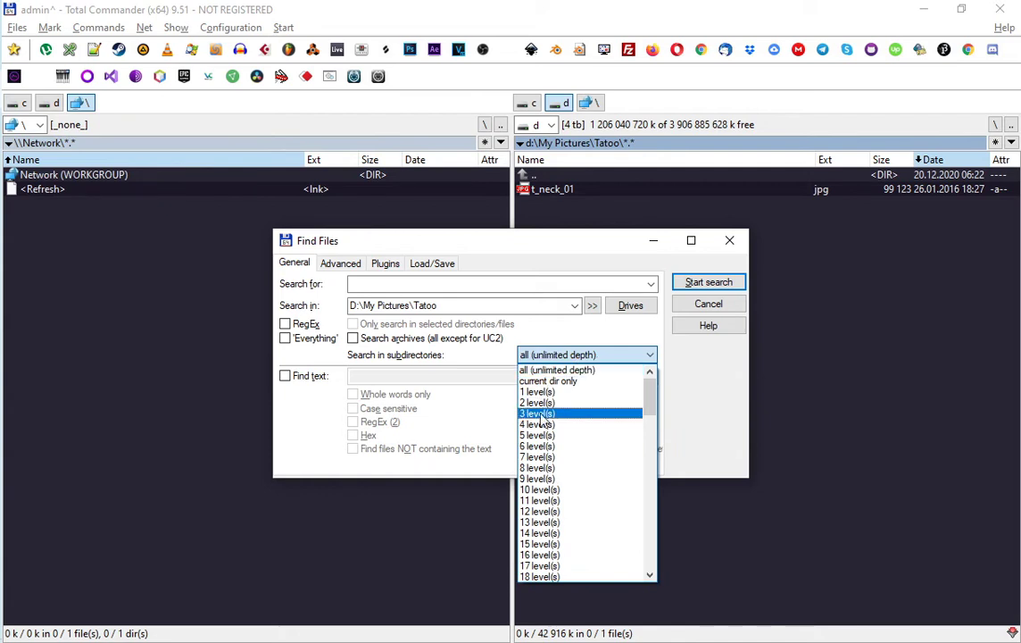
click(292, 376)
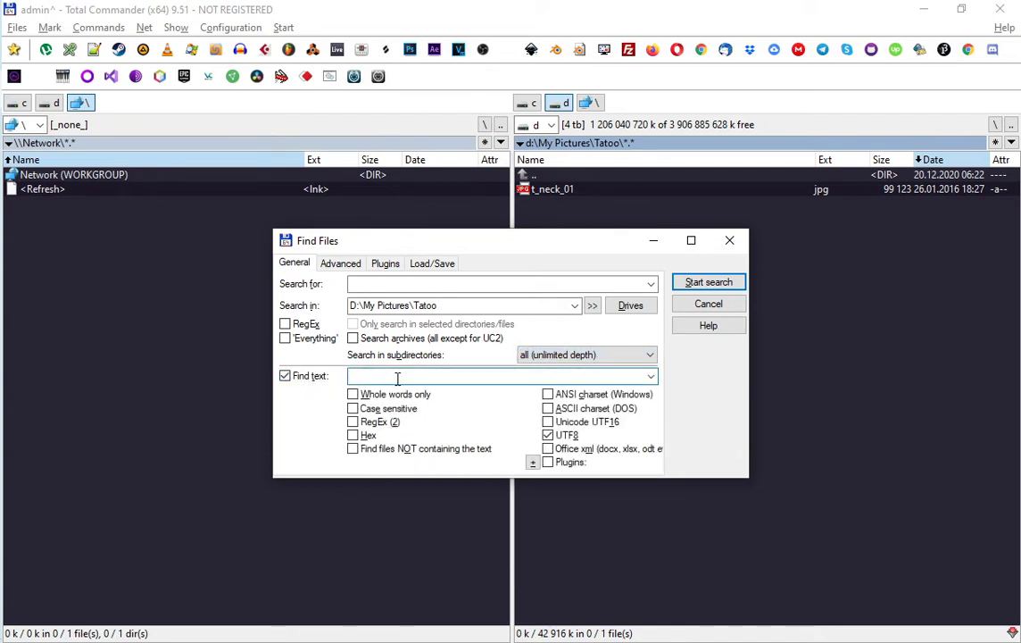
text(hello)
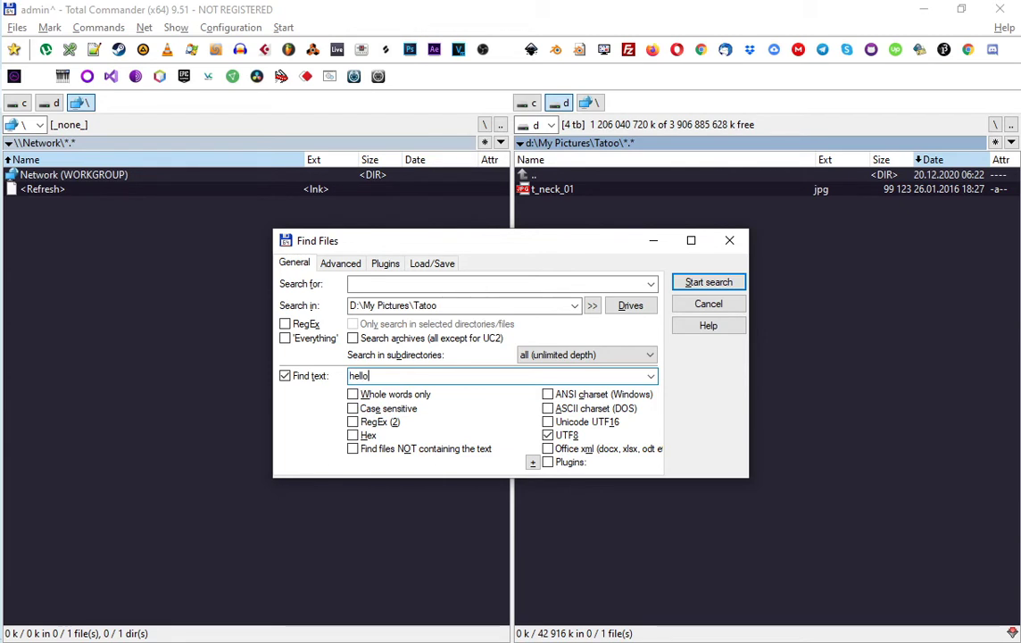
Search d:\WAV with plugin rules requiring the fullname property to contain fx and the ext property to contain wav
click(407, 285)
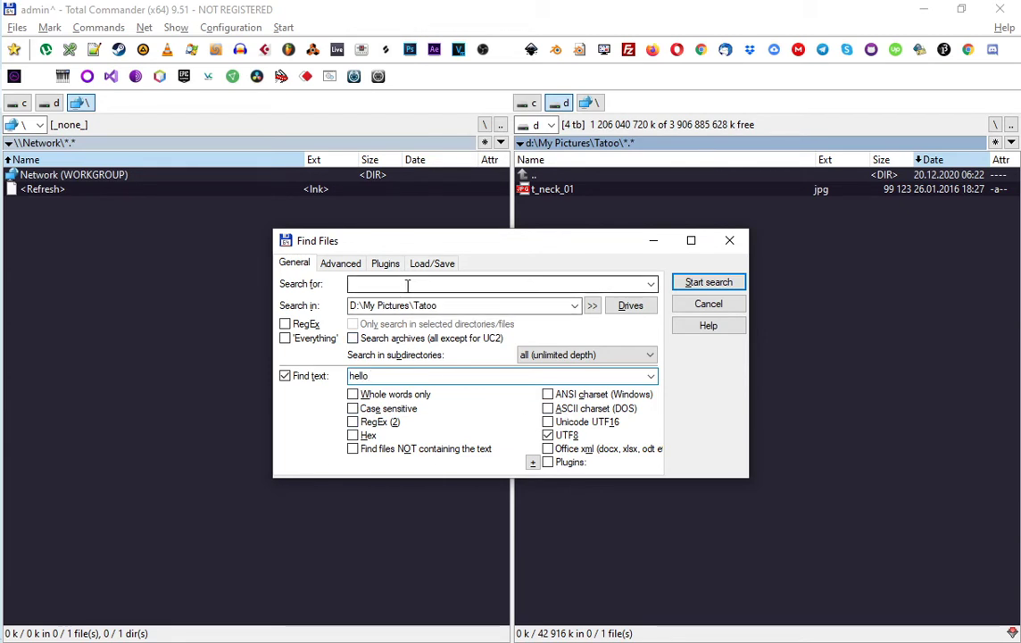
click(386, 264)
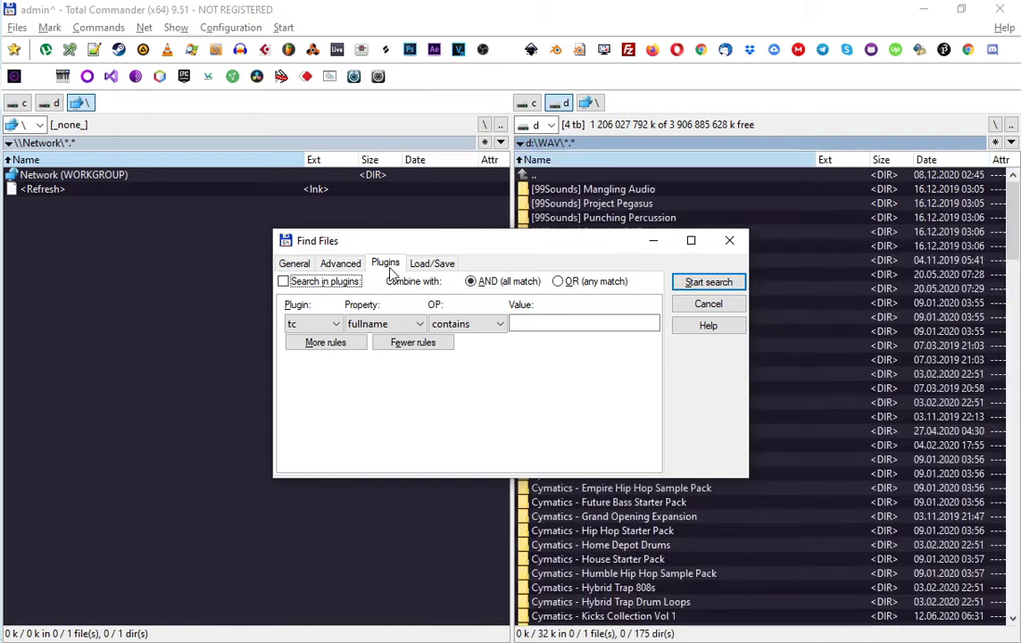
click(522, 322)
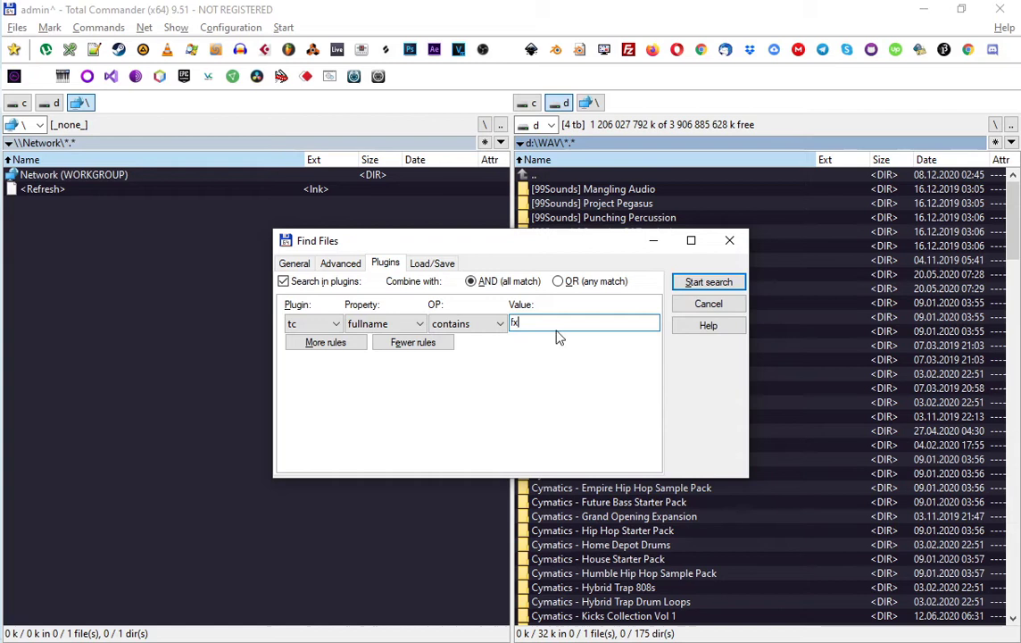
click(349, 348)
click(389, 343)
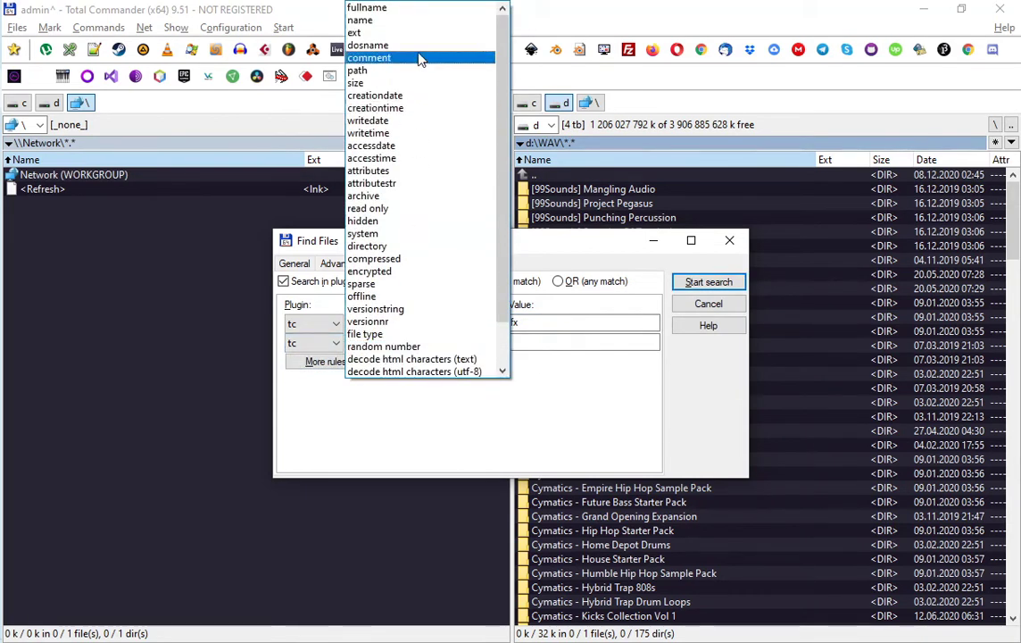
click(399, 34)
click(571, 343)
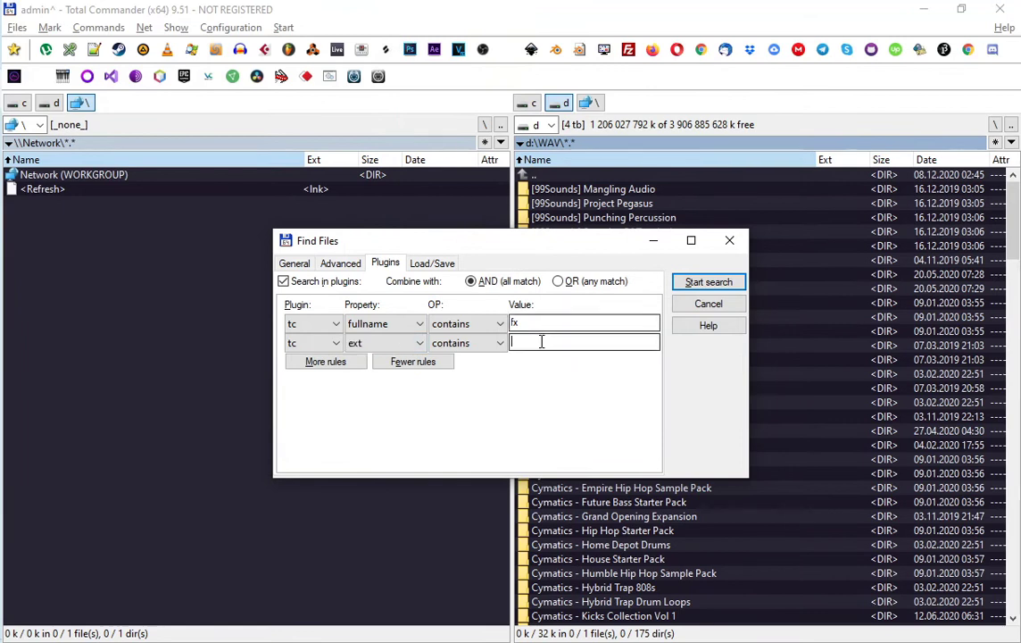
text(wav)
click(708, 281)
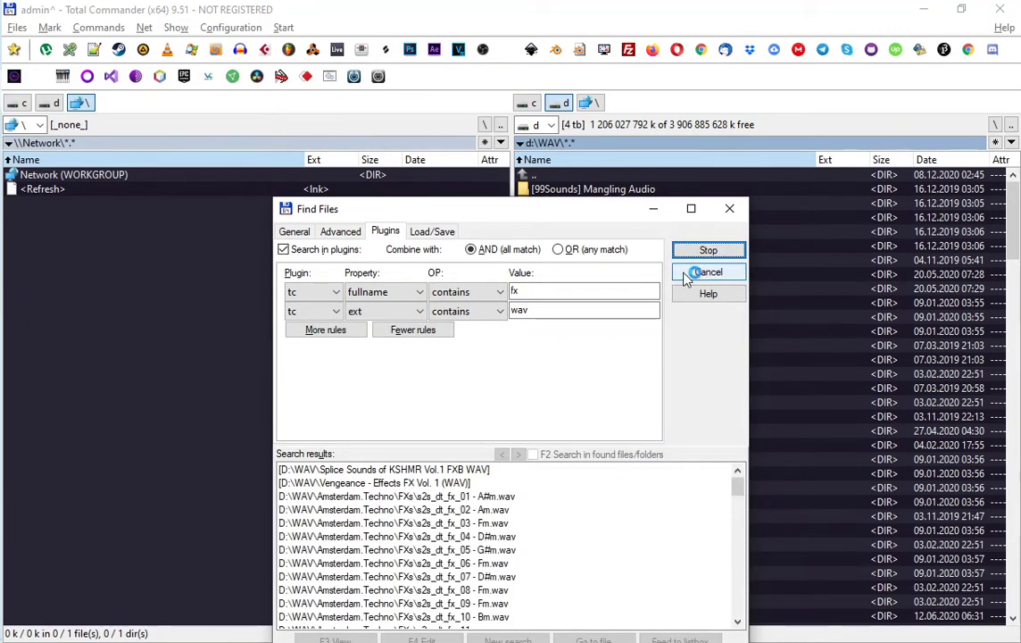
Stop the running search after checking its General settings, and feed the found files to the listbox
drag(627, 212, 627, 107)
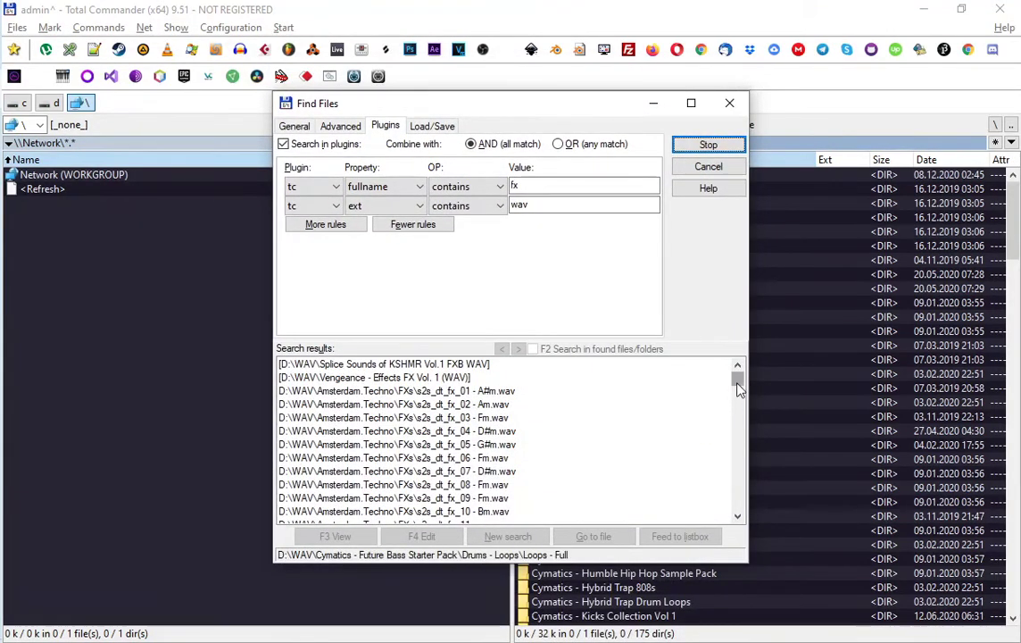
click(293, 126)
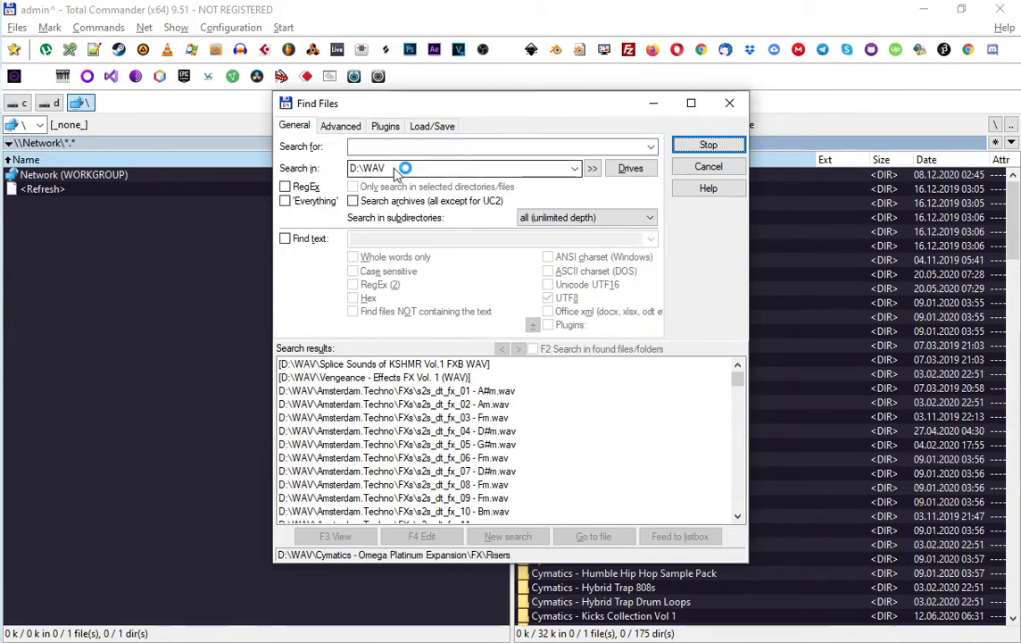
click(708, 146)
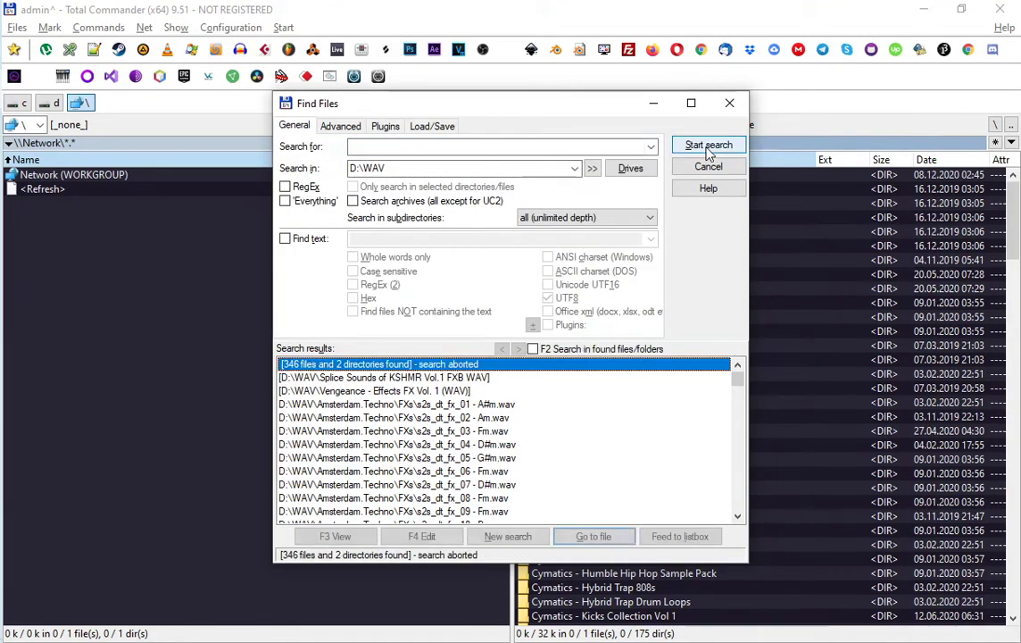
click(369, 168)
click(369, 167)
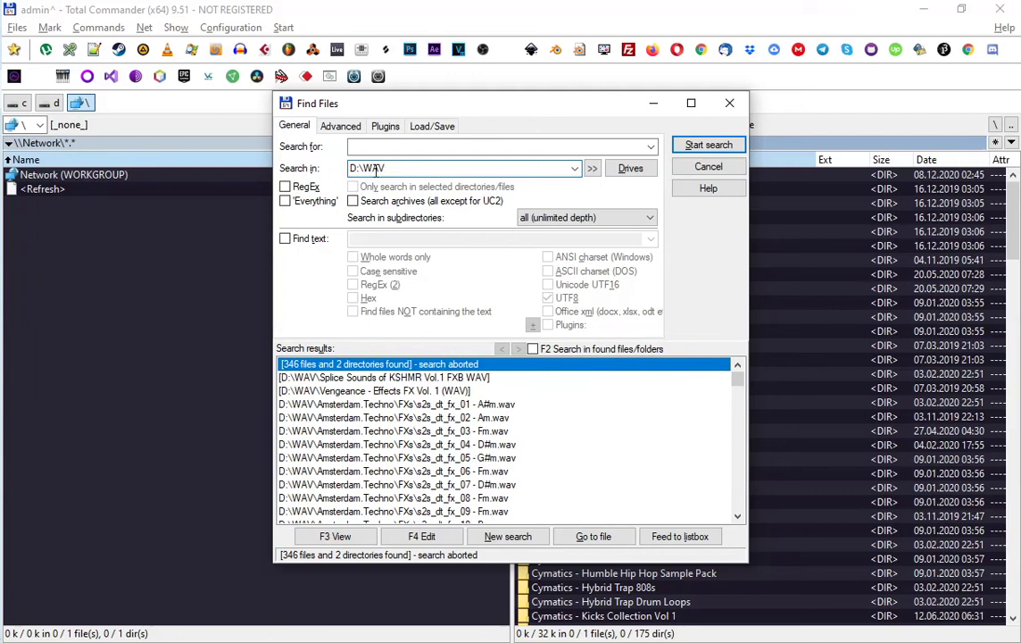
click(676, 539)
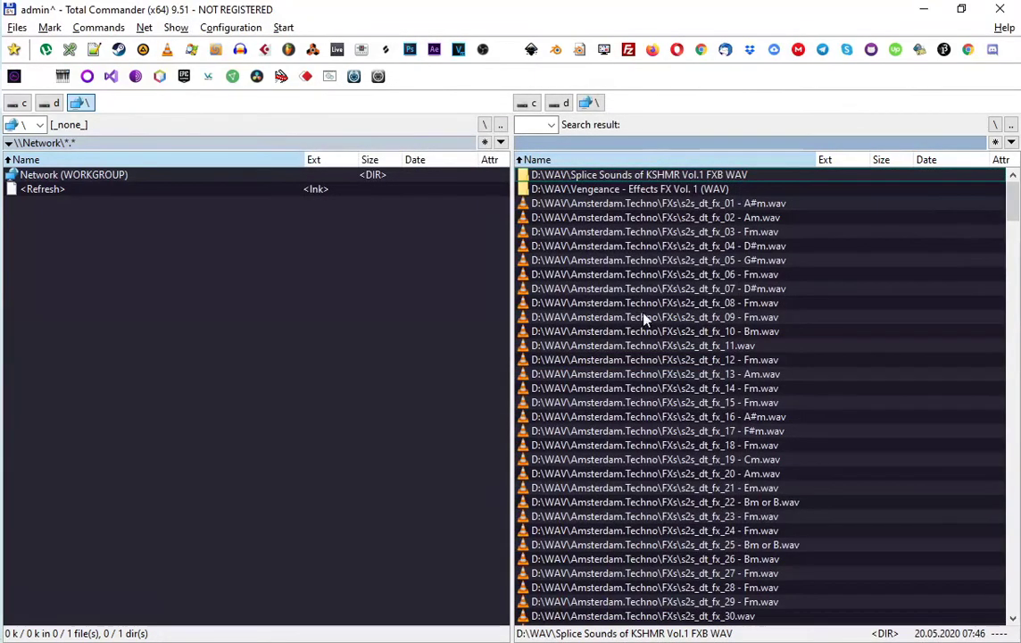
Preview the found sounds in Quick View, from s2s_dt_fx_42.wav through Cymatics - 9God FX 8 - Vocal 2.wav, and close the preview
drag(1015, 213, 1015, 237)
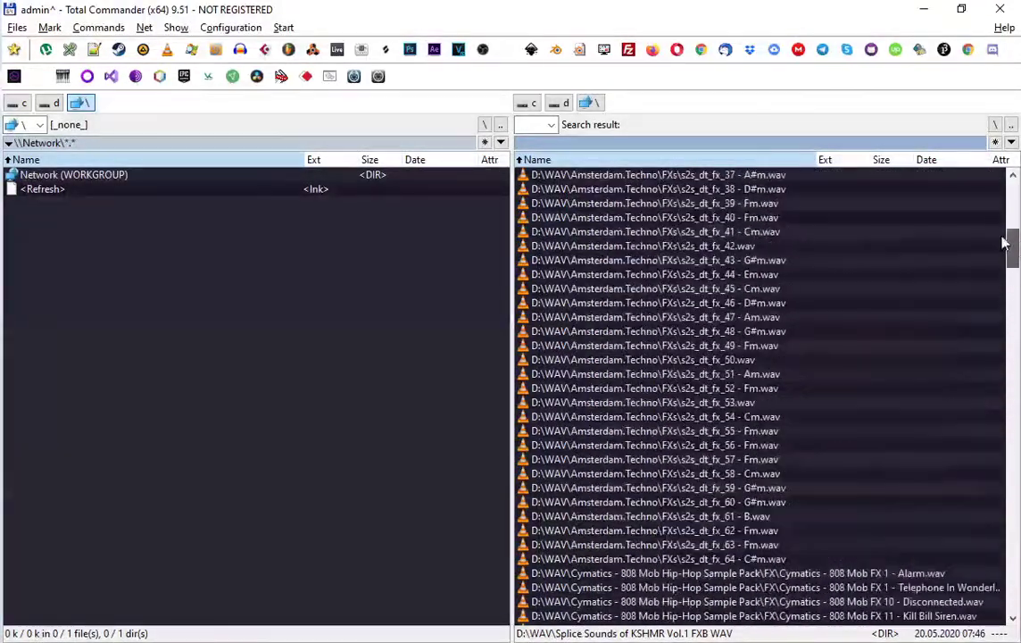
click(573, 249)
key(ctrl+q)
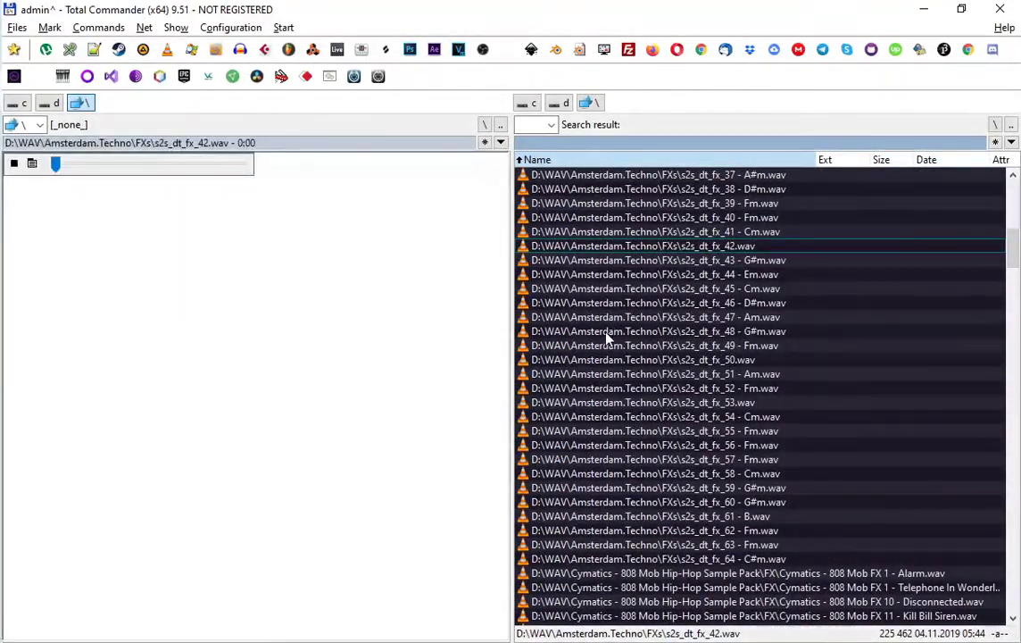
click(611, 332)
scroll(625, 384, down, 10)
key(Down)
key(Down)
key(Down)
key(Down)
key(Down)
key(Down)
key(Down)
key(Down)
key(Down)
key(Down)
key(Down)
key(Down)
key(Down)
key(Down)
key(Down)
key(Down)
key(Down)
key(Down)
key(Down)
key(Down)
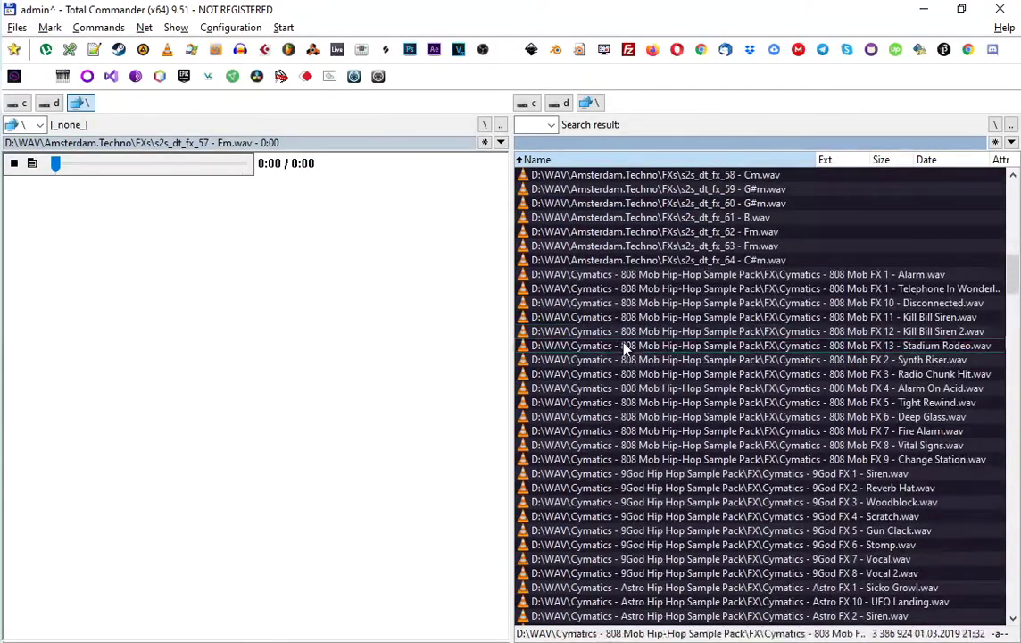
key(Down)
key(Down)
key(Down)
key(Down)
key(Down)
key(Down)
key(Down)
key(Down)
key(Down)
key(Down)
key(Down)
key(Down)
key(Down)
key(Down)
key(Down)
key(Down)
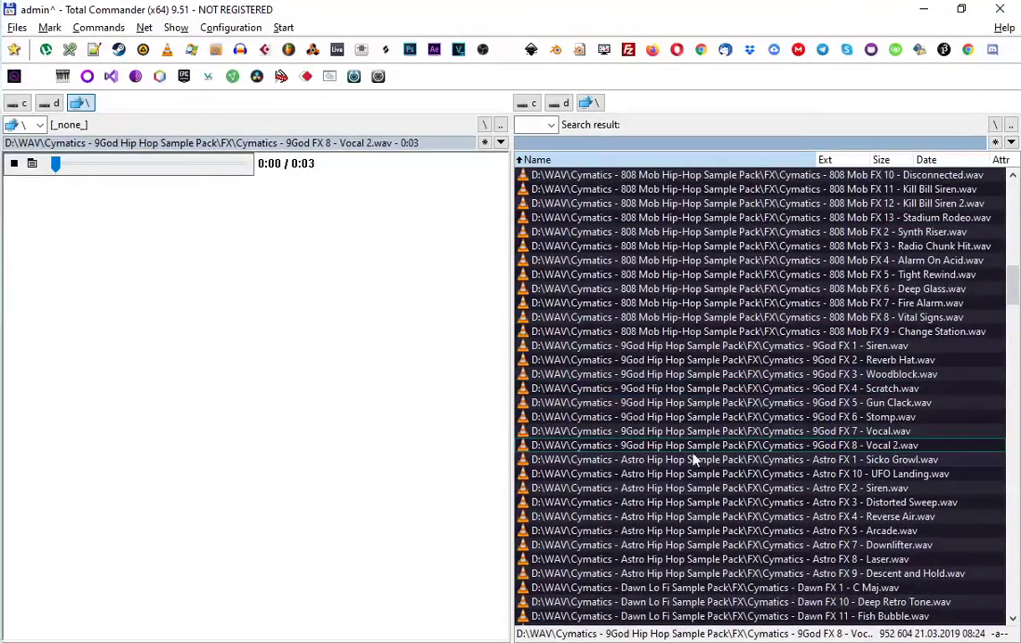
key(ctrl+q)
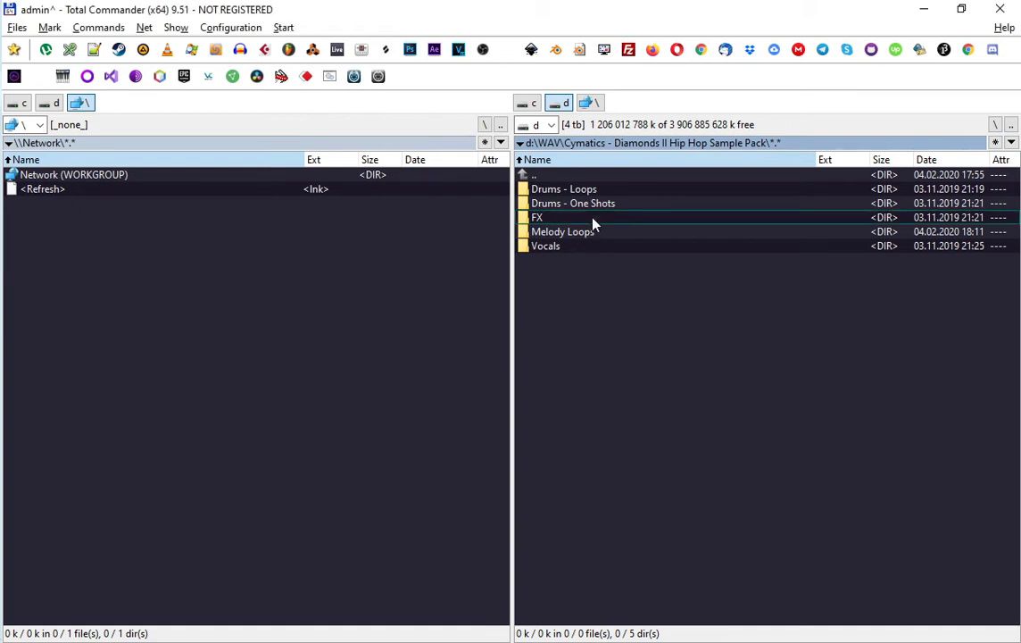
Display Cymatics - Diamonds II Hip Hop Sample Pack in branch view and sort its files by extension, size, date and finally name
key(ctrl+b)
mouse_move(1013, 183)
mouse_down()
mouse_move(1012, 582)
mouse_move(1013, 189)
mouse_up()
click(844, 161)
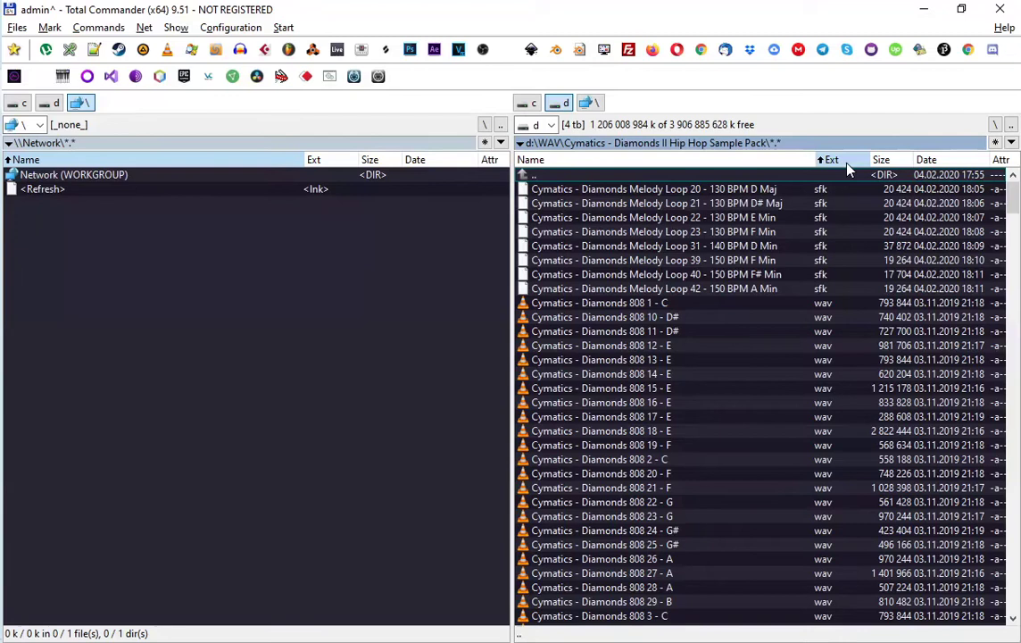
click(896, 162)
click(937, 162)
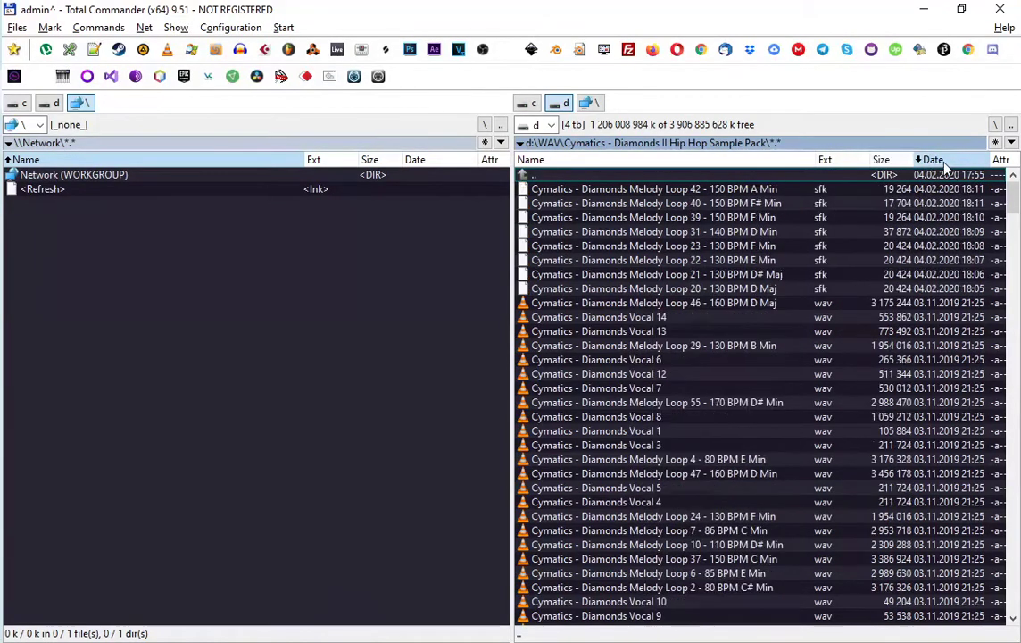
click(687, 162)
Go back to d:\WAV, calculate the space occupied by all its folders, and sort them by size
double_click(554, 175)
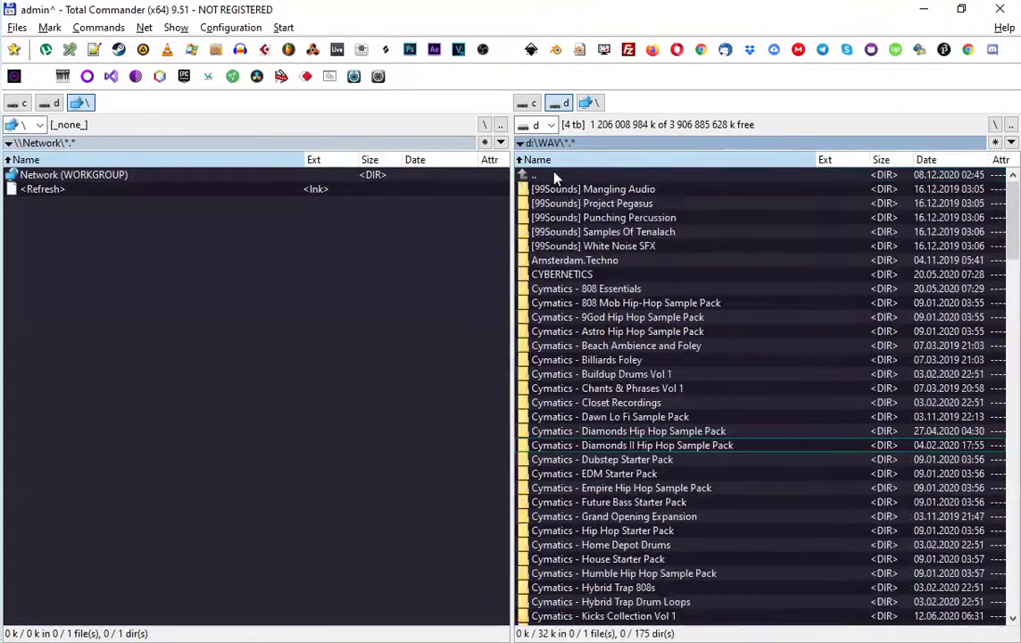
key(alt+shift+Return)
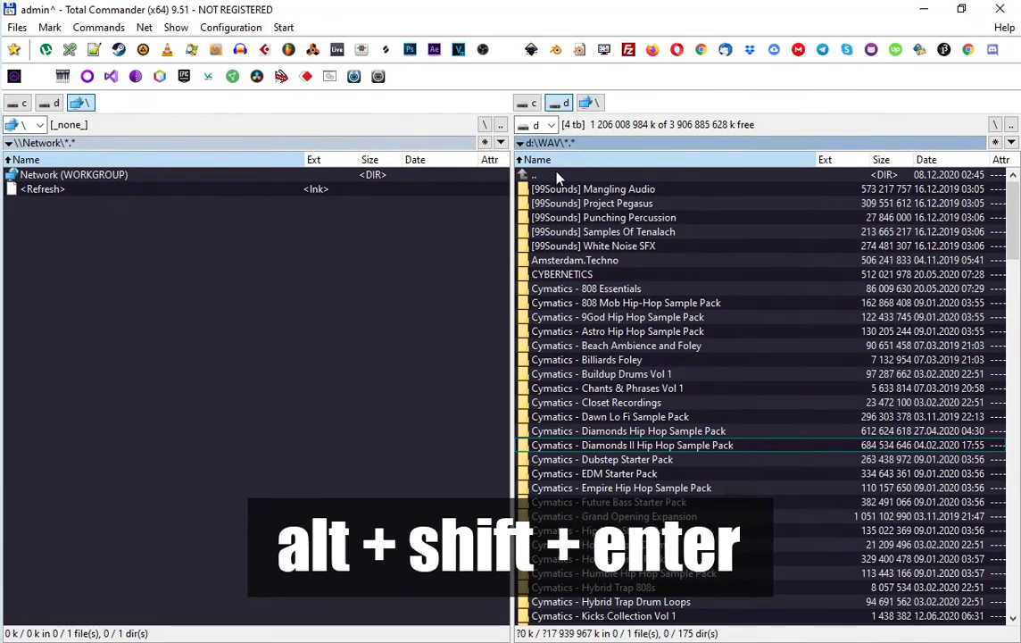
click(547, 177)
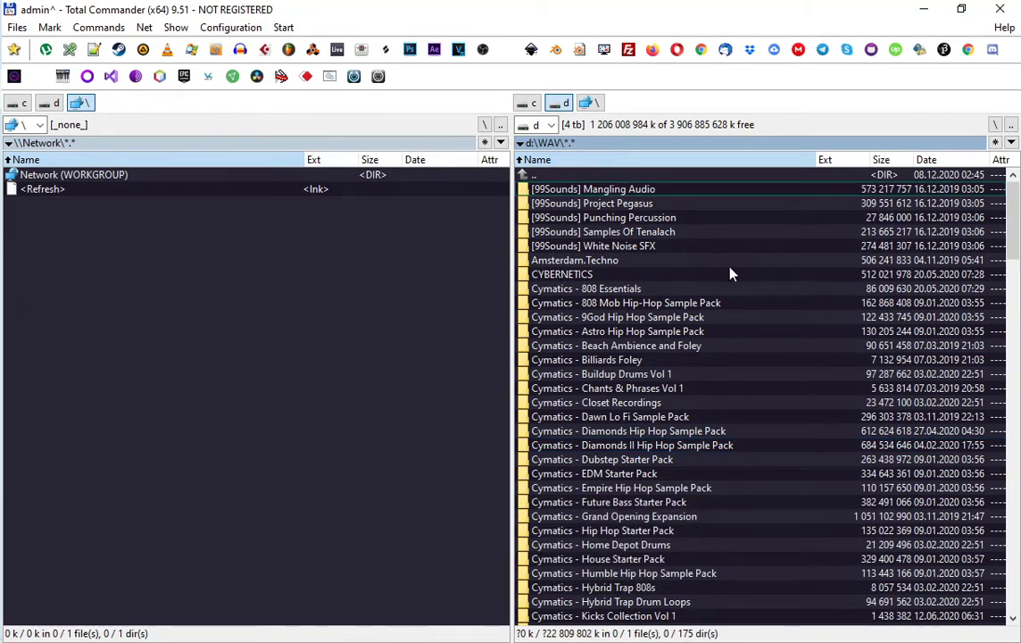
click(884, 160)
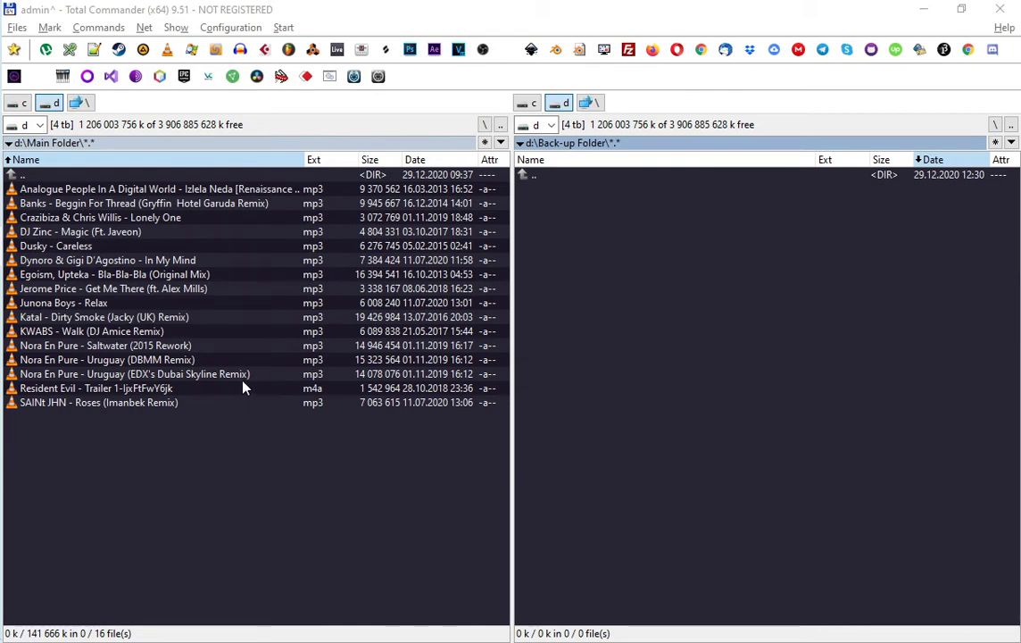
Select all files in d:\Main Folder and open Synchronize directories against d:\Back-up Folder
click(194, 400)
shift+click(194, 192)
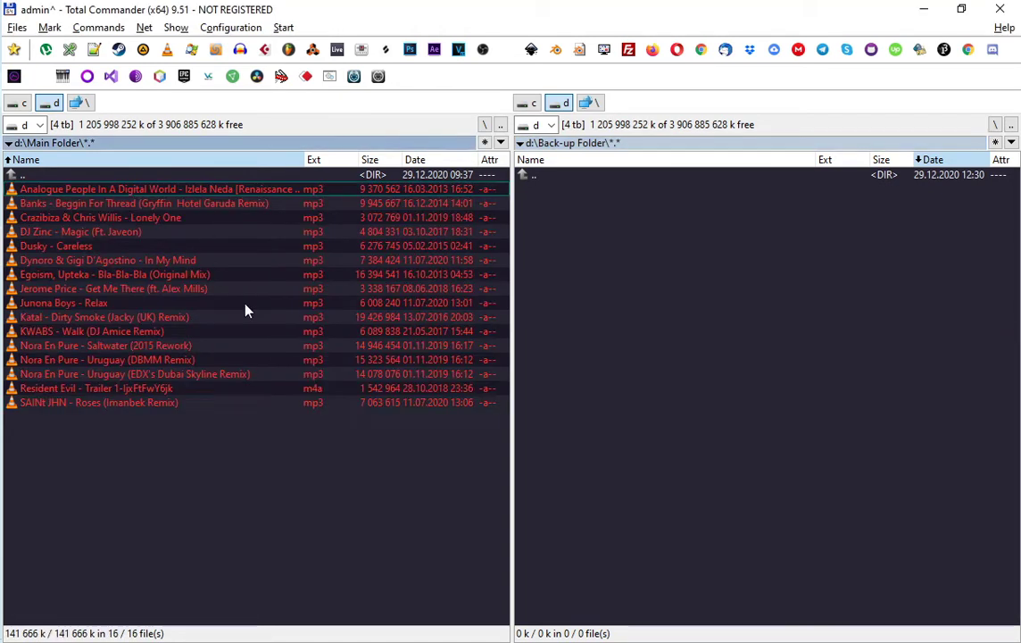
click(100, 27)
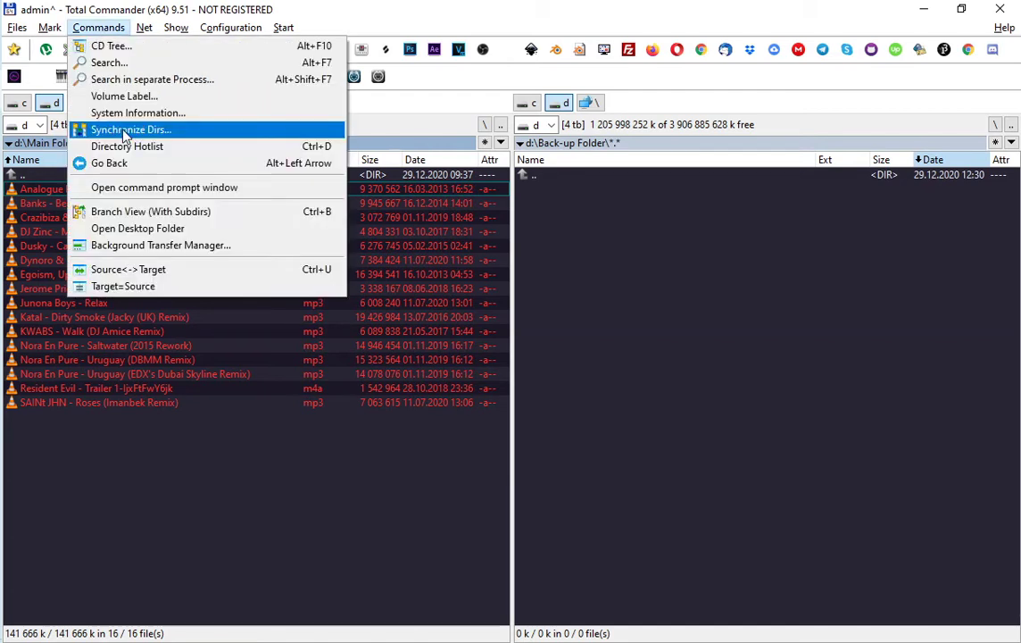
click(185, 134)
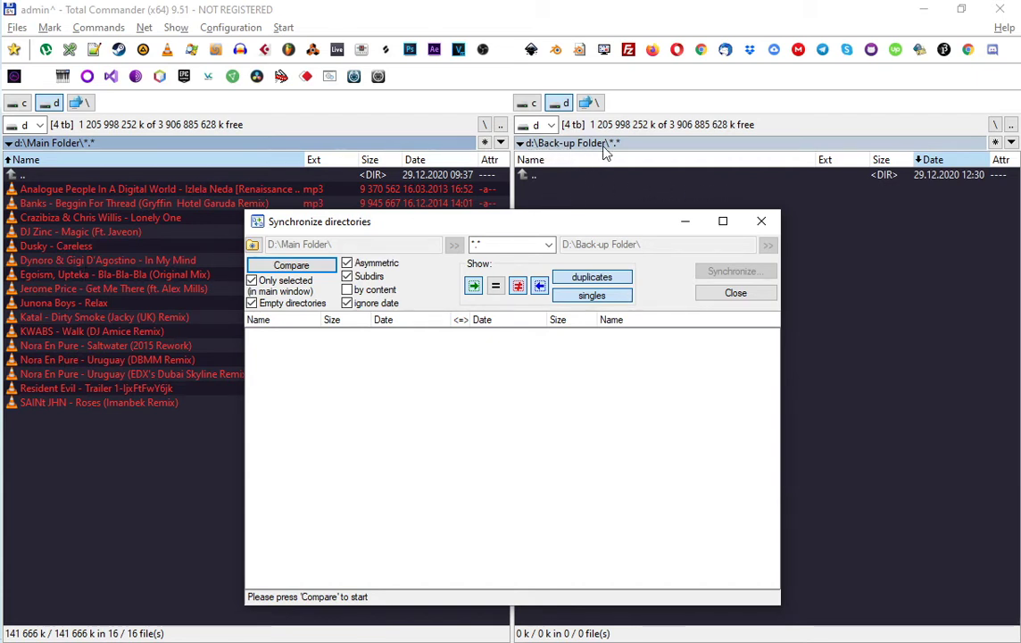
drag(564, 229, 537, 200)
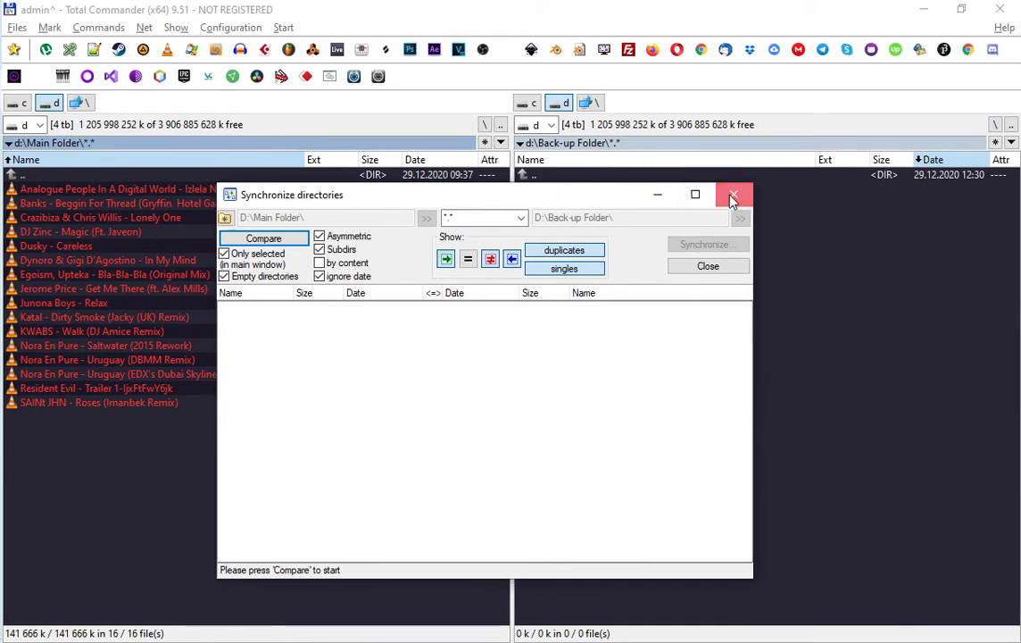
click(733, 193)
click(98, 26)
click(125, 129)
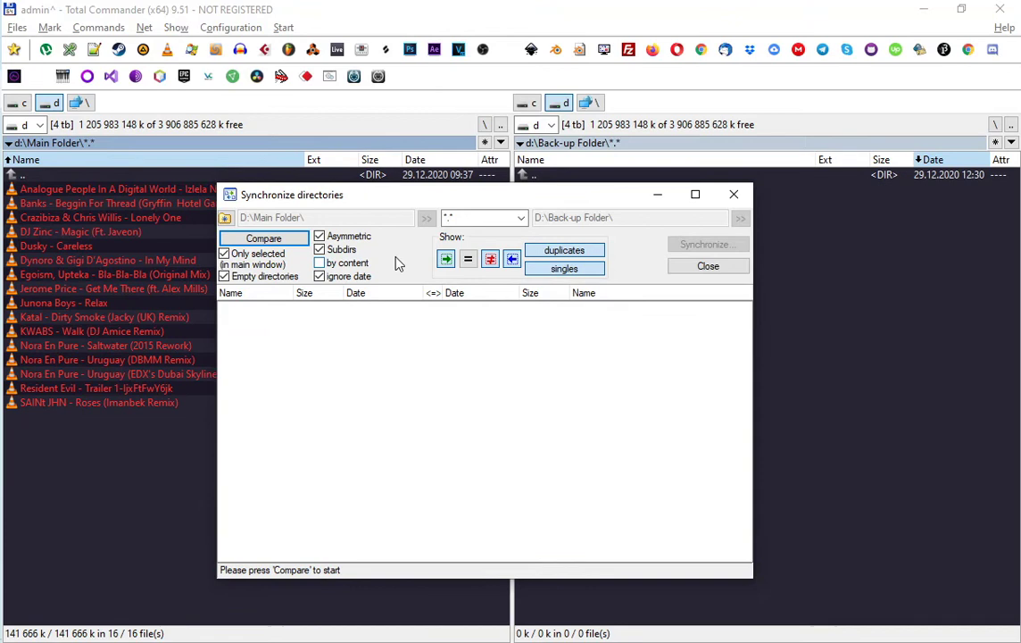
Compare the main and back-up folders and synchronize the selected files into d:\Back-up Folder
click(267, 240)
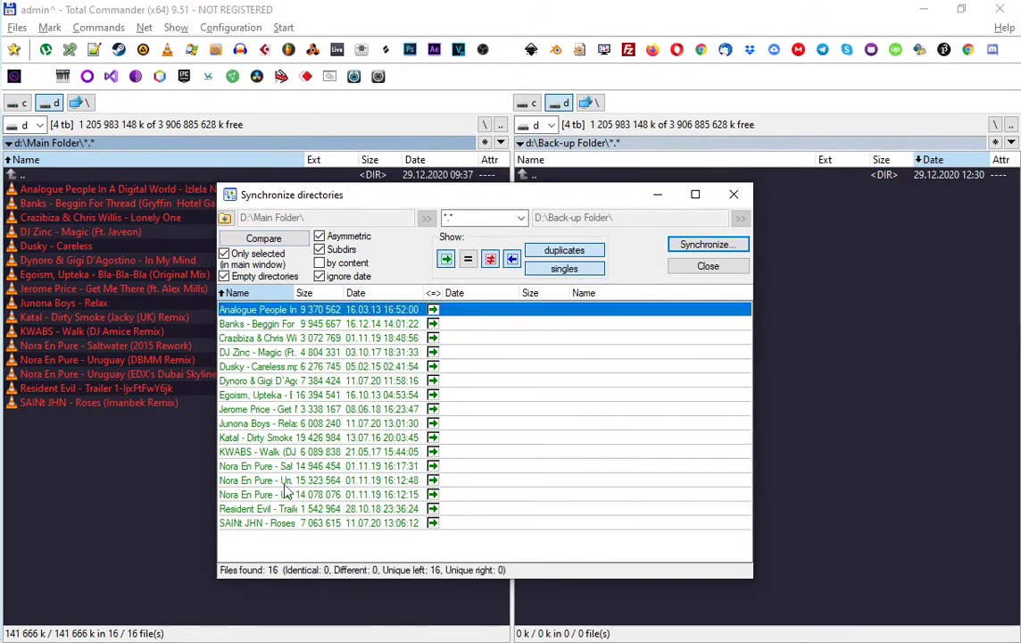
click(705, 244)
click(522, 410)
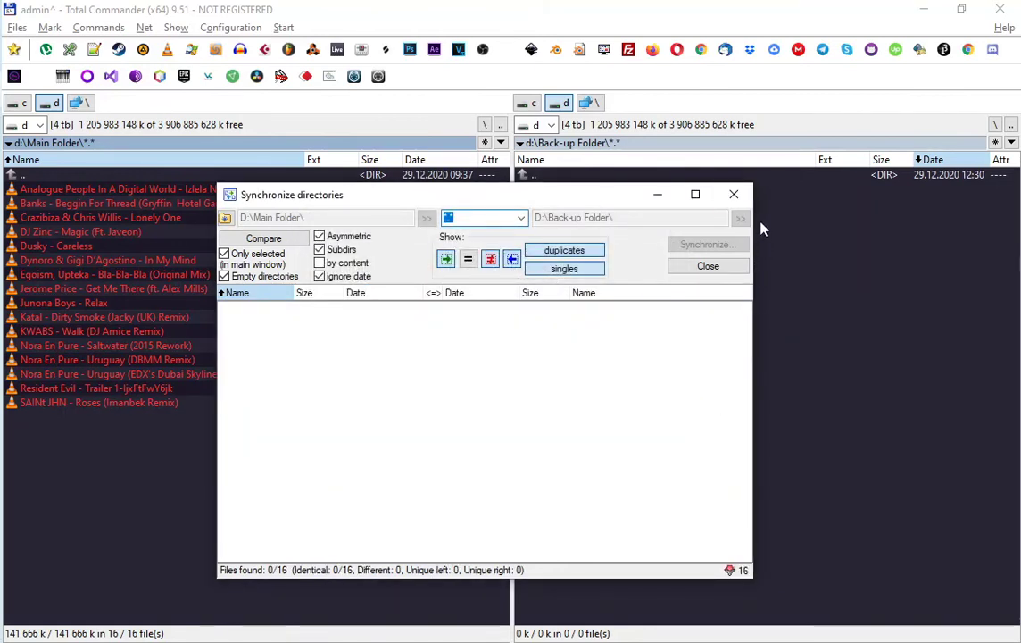
click(733, 194)
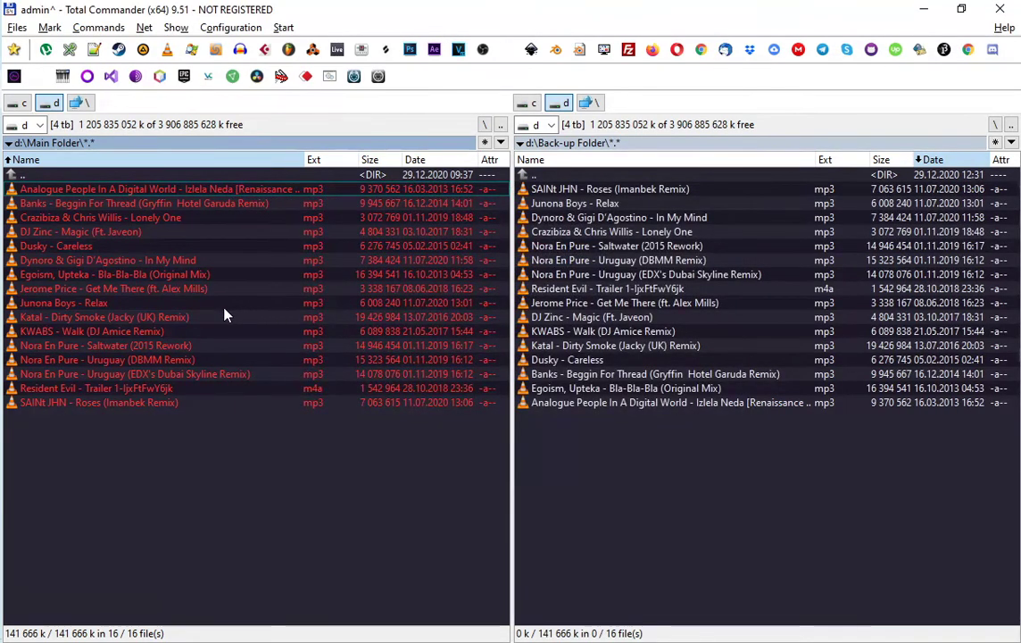
Try to copy all files from d:\Main Folder into d:\Back-up Folder
key(ctrl+KP_Subtract)
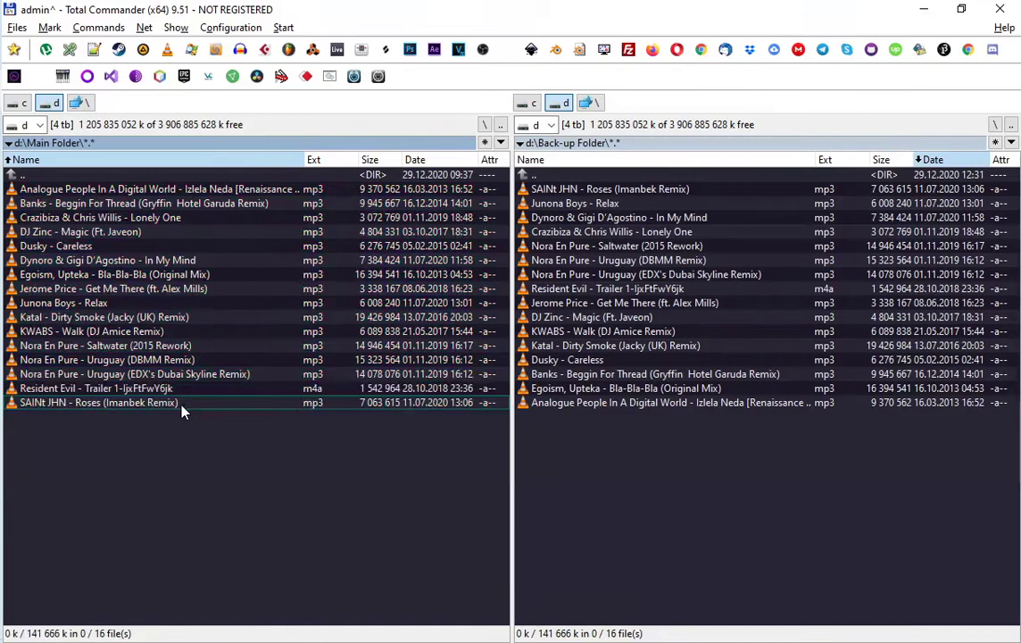
key(ctrl+a)
drag(167, 191, 612, 364)
key(Return)
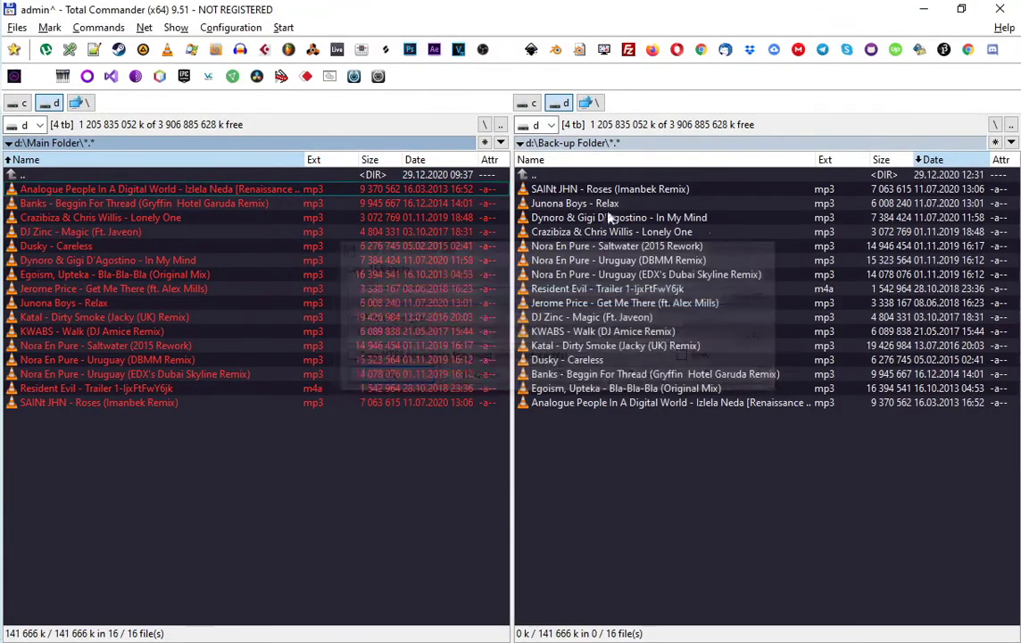
Try selecting the files from KWABS - Walk up to Dynoro, and reselect only the range from Katal - Dirty Smoke up to Egoism, Upteka
click(172, 332)
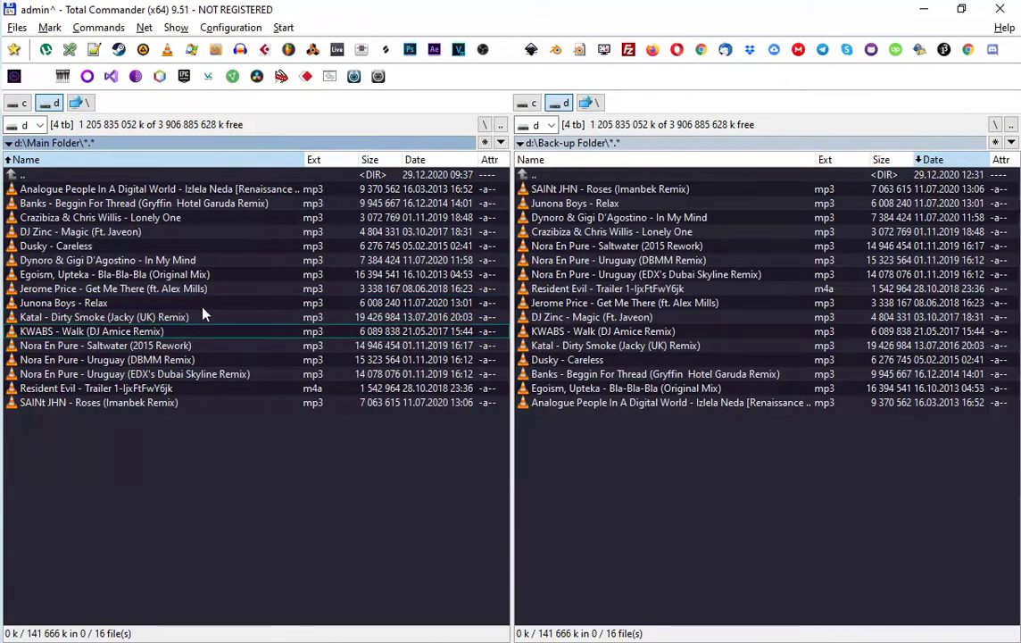
shift+click(171, 262)
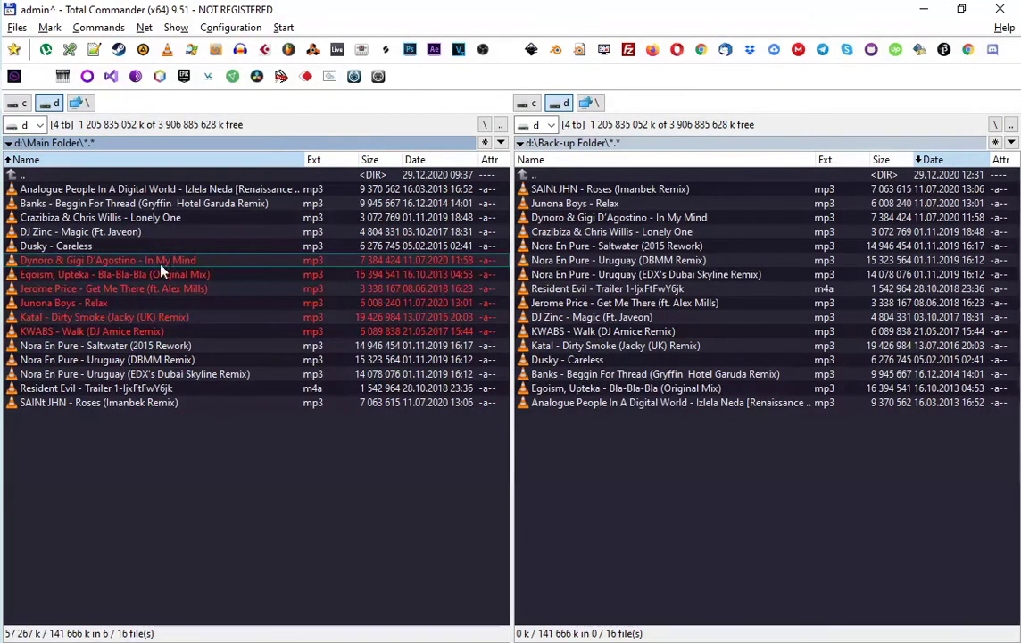
click(127, 314)
shift+click(129, 276)
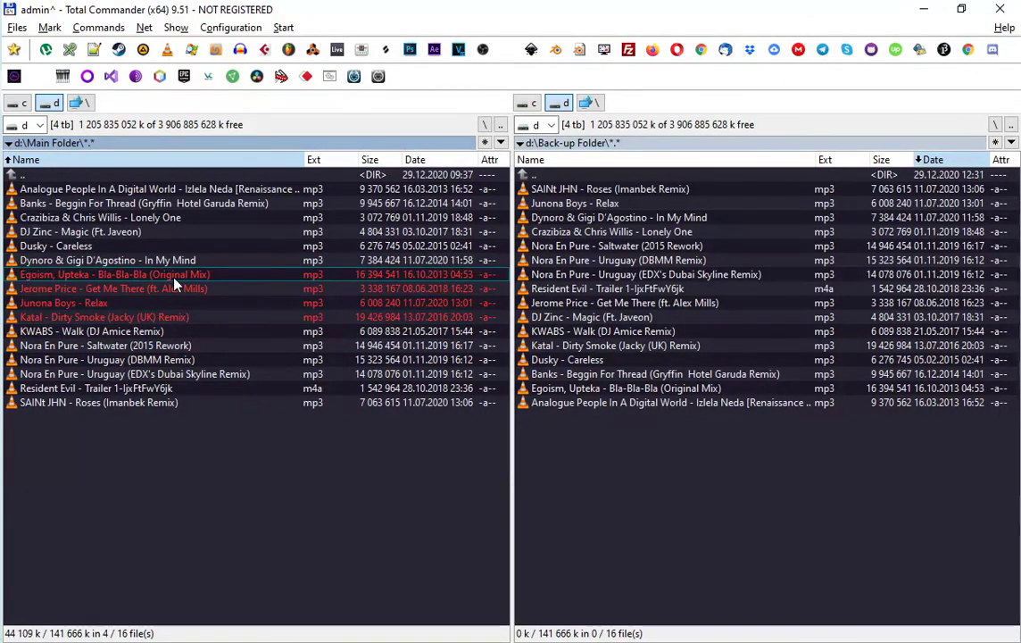
Delete the selected files from d:\Main Folder and compare it with d:\Back-up Folder in Synchronize directories
key(Delete)
key(Return)
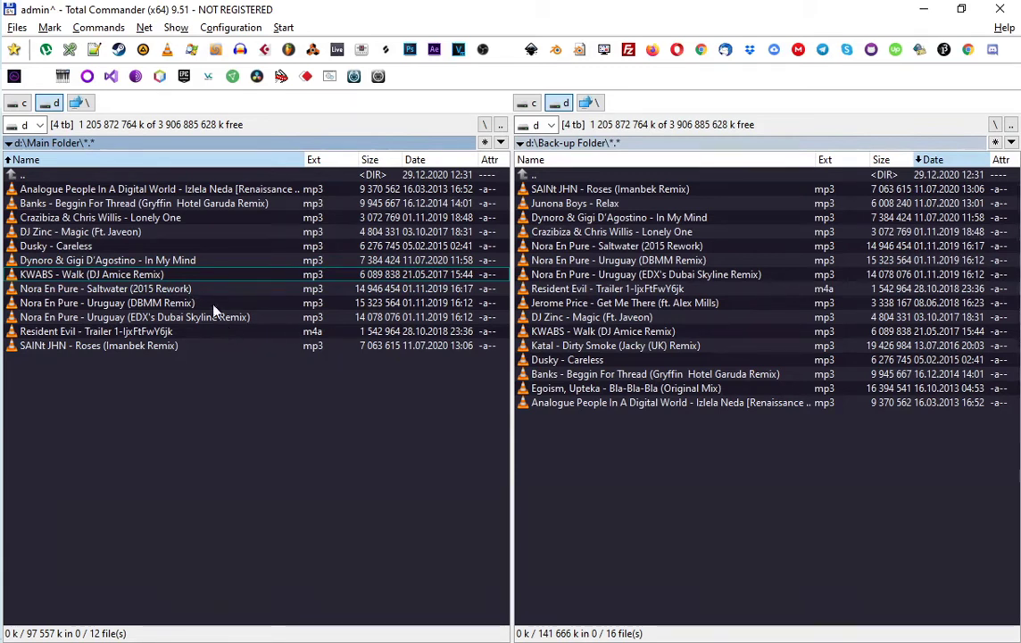
click(101, 30)
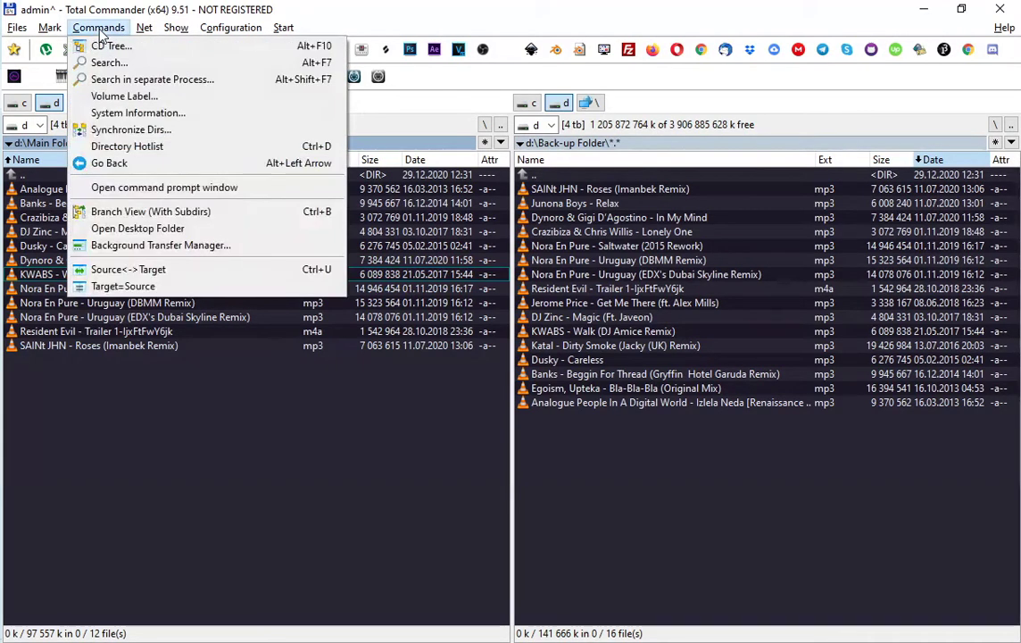
click(125, 129)
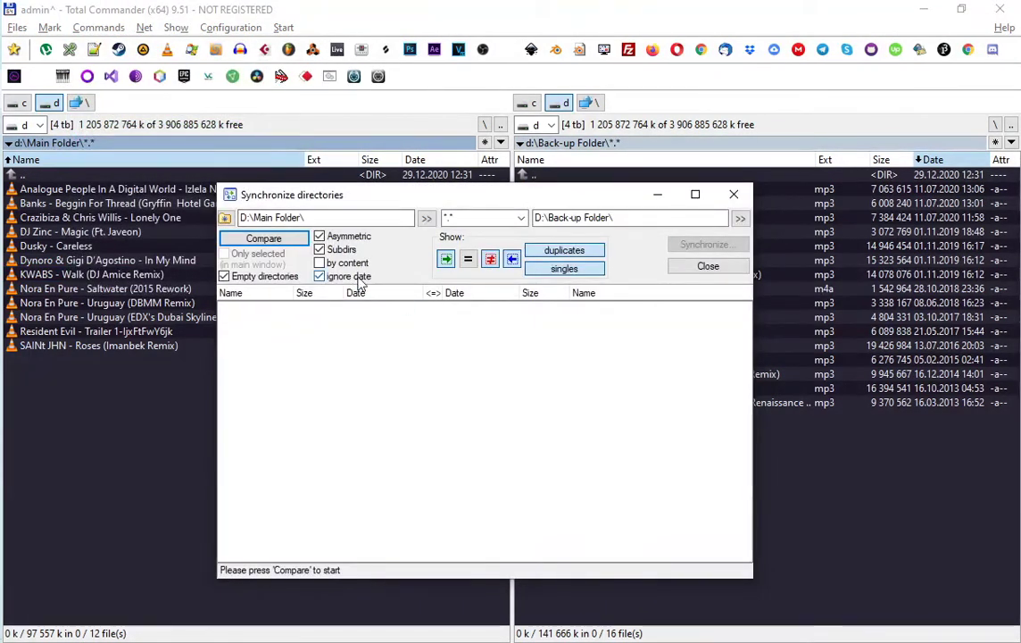
click(263, 239)
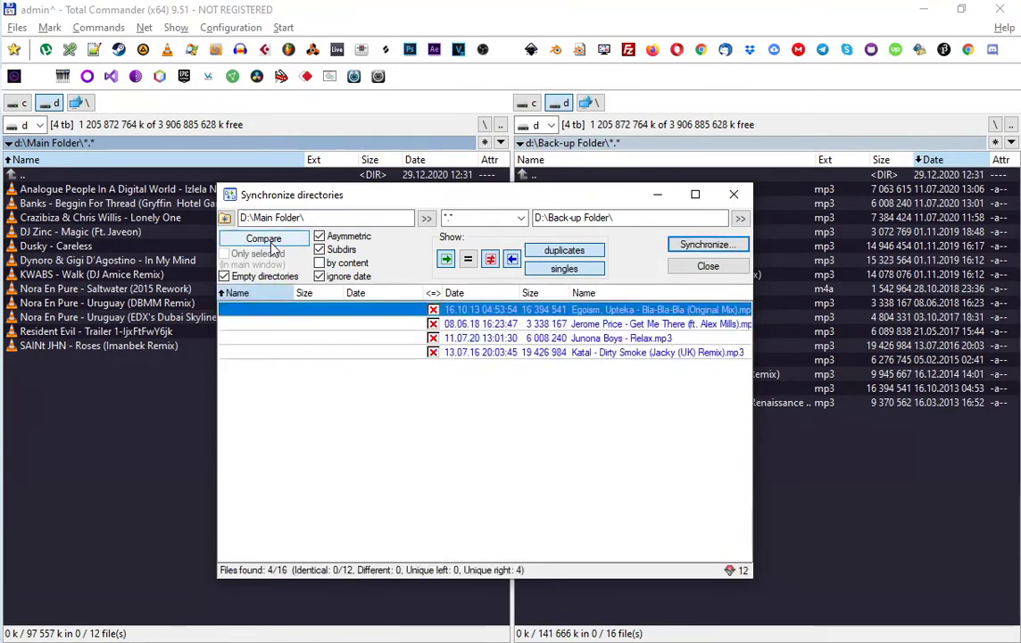
Toggle the blue-arrow filter in Synchronize directories off and on to examine which back-up files it covers
click(511, 260)
click(512, 260)
click(512, 261)
click(511, 261)
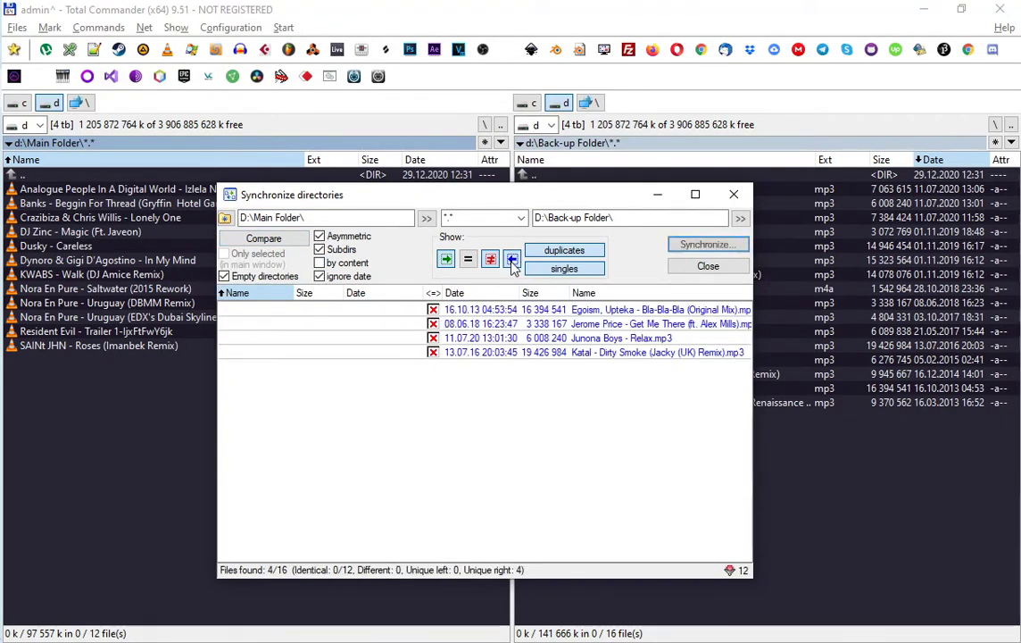
click(511, 260)
click(511, 260)
click(512, 260)
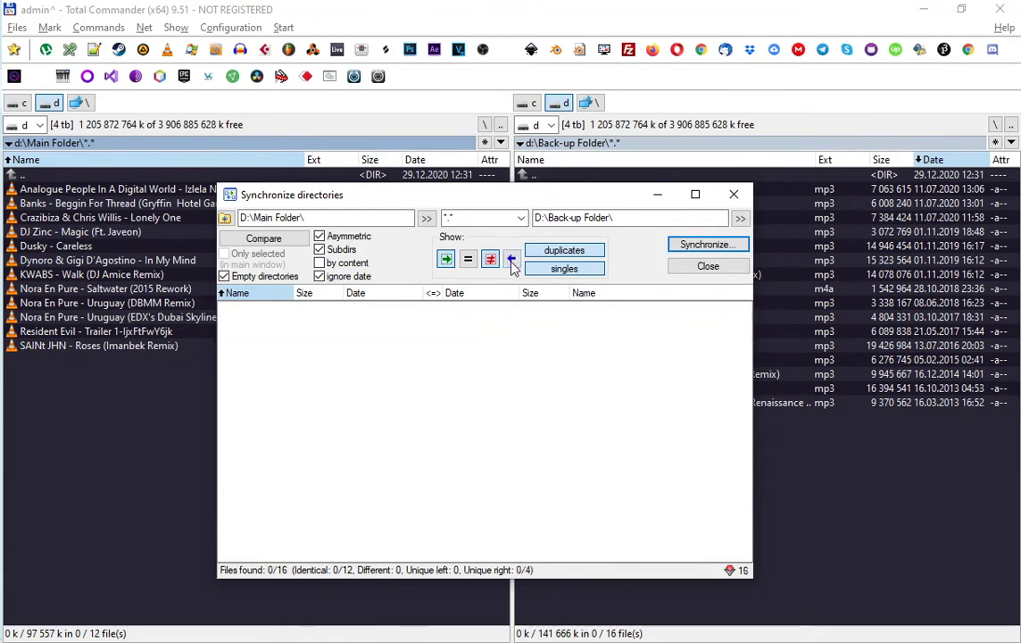
click(512, 260)
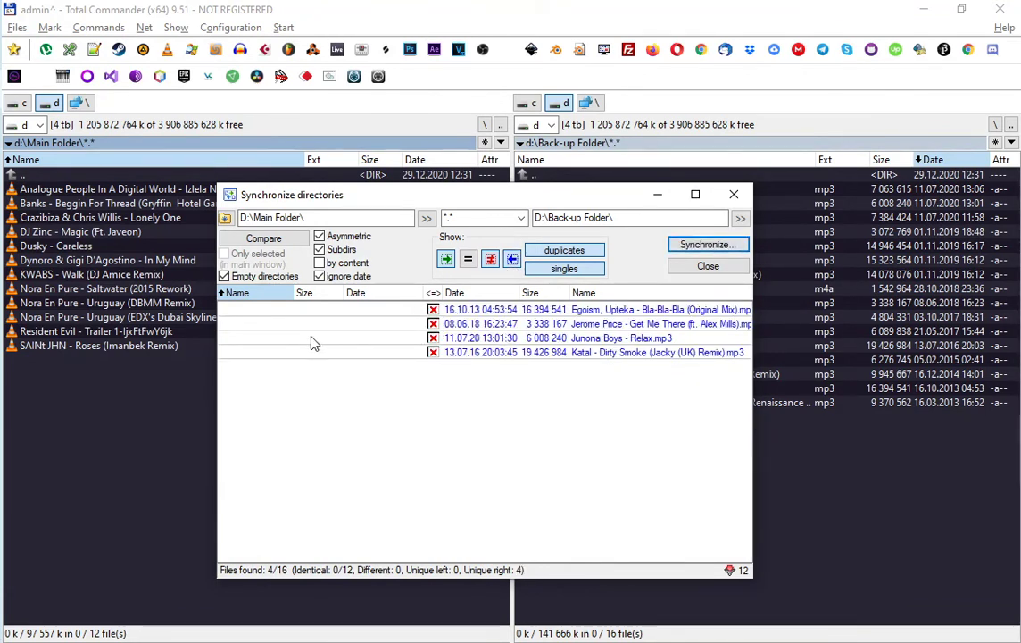
Synchronize asymmetrically to delete the 4 unmatched files from the back-up folder, and close Synchronize directories
click(349, 236)
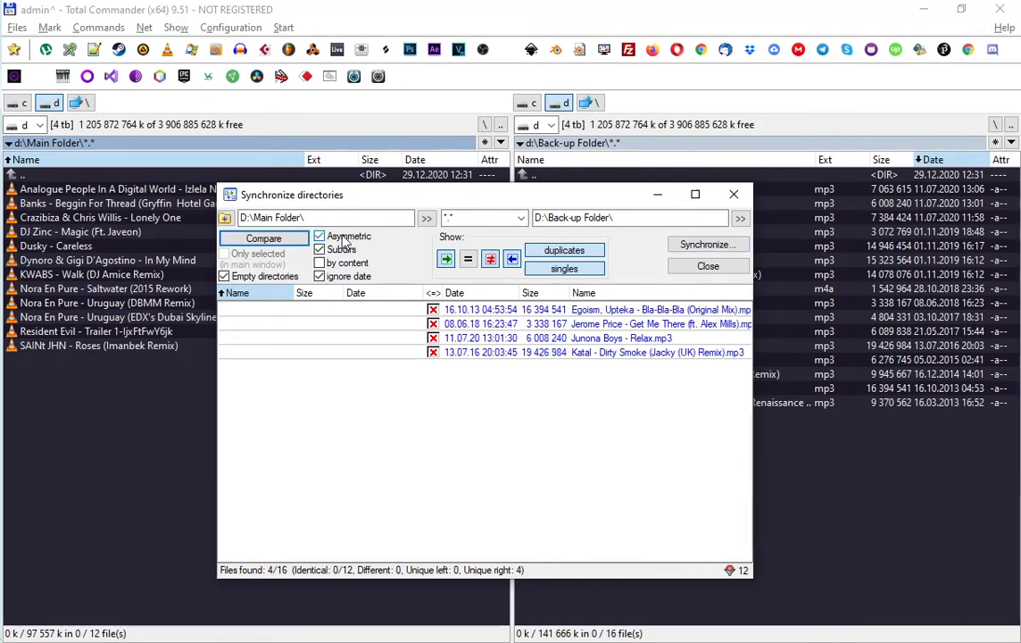
click(705, 246)
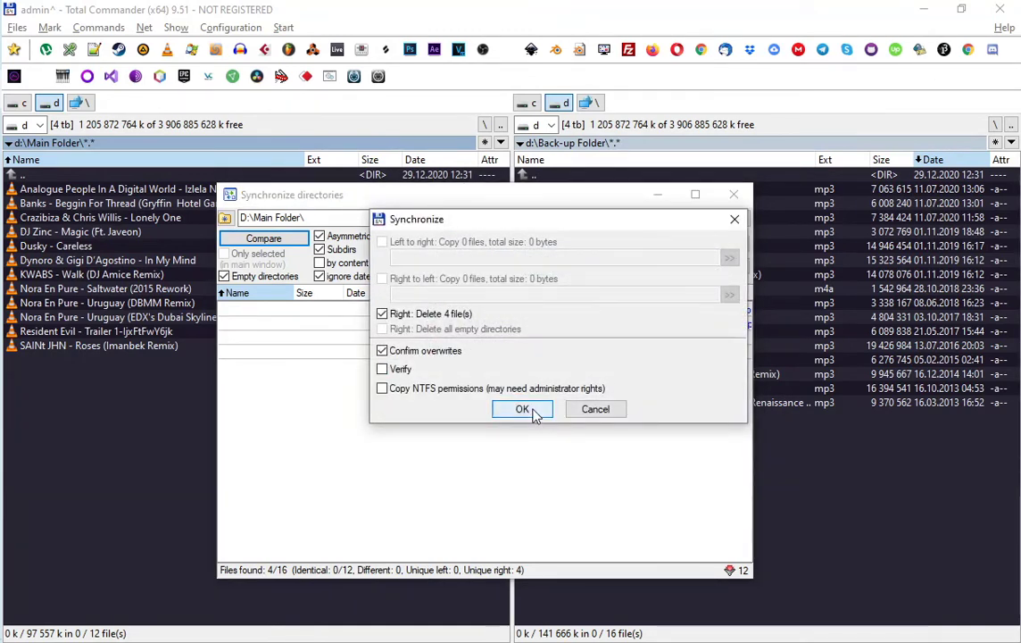
click(528, 413)
click(525, 389)
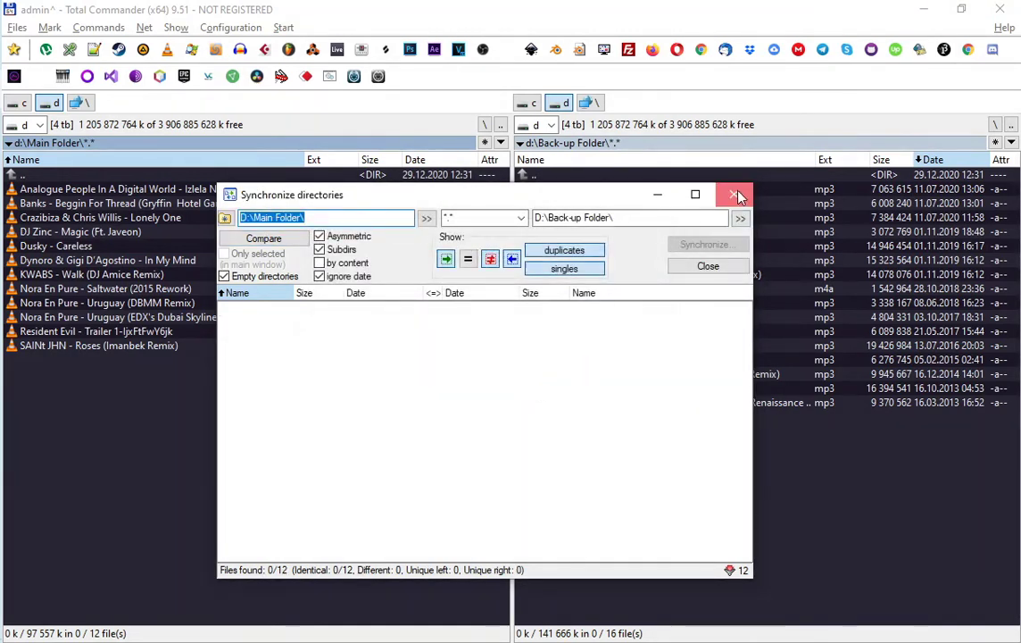
click(733, 194)
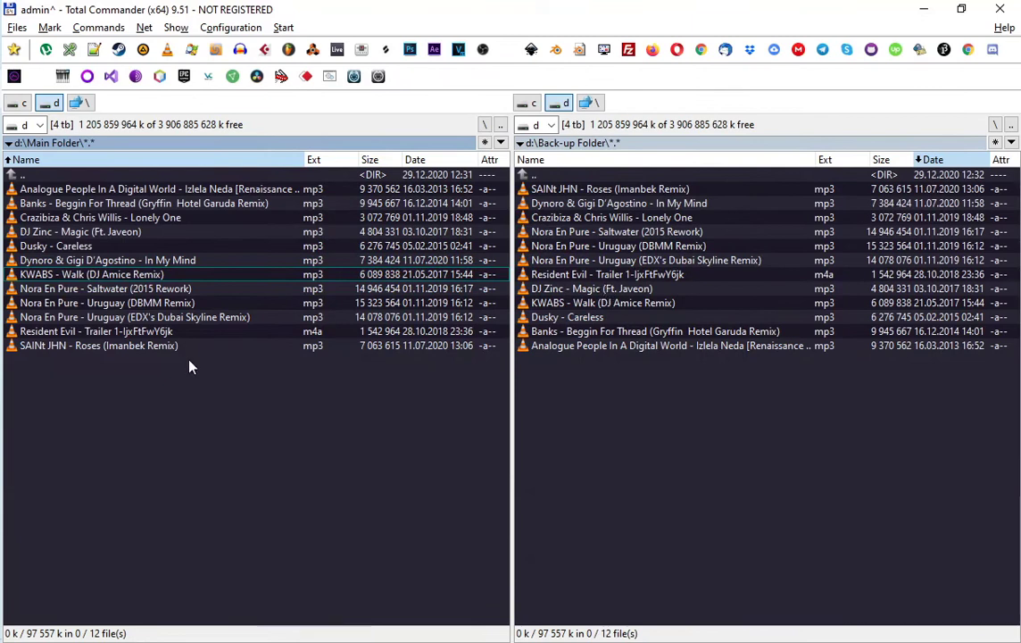
Try selecting all files in d:\Main Folder, from SAINt JHN - Roses up to Analogue People In A Digital World, and clear the selection
click(167, 346)
shift+click(175, 189)
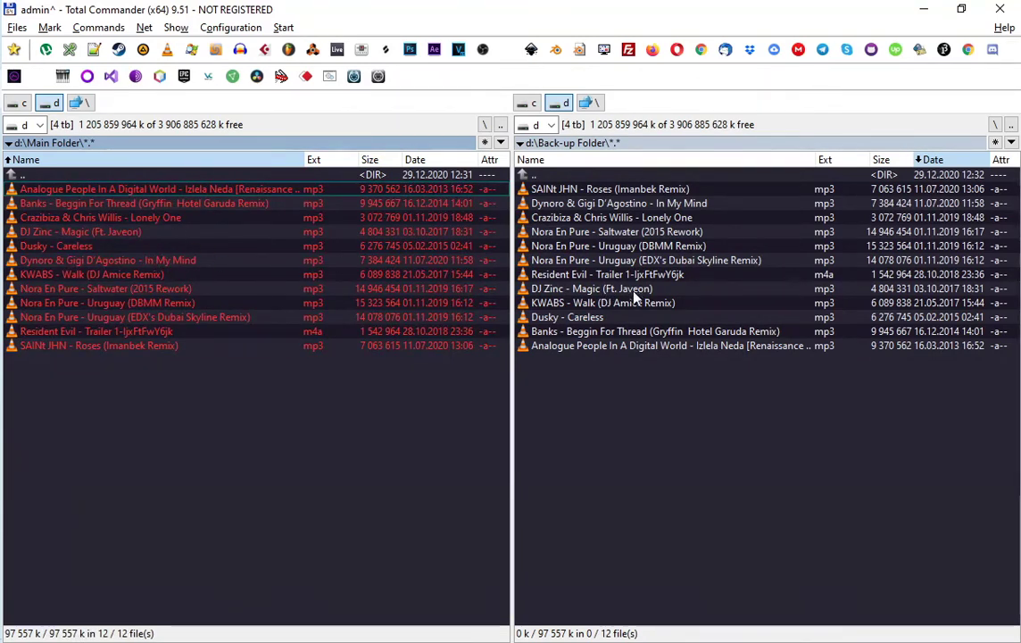
click(151, 345)
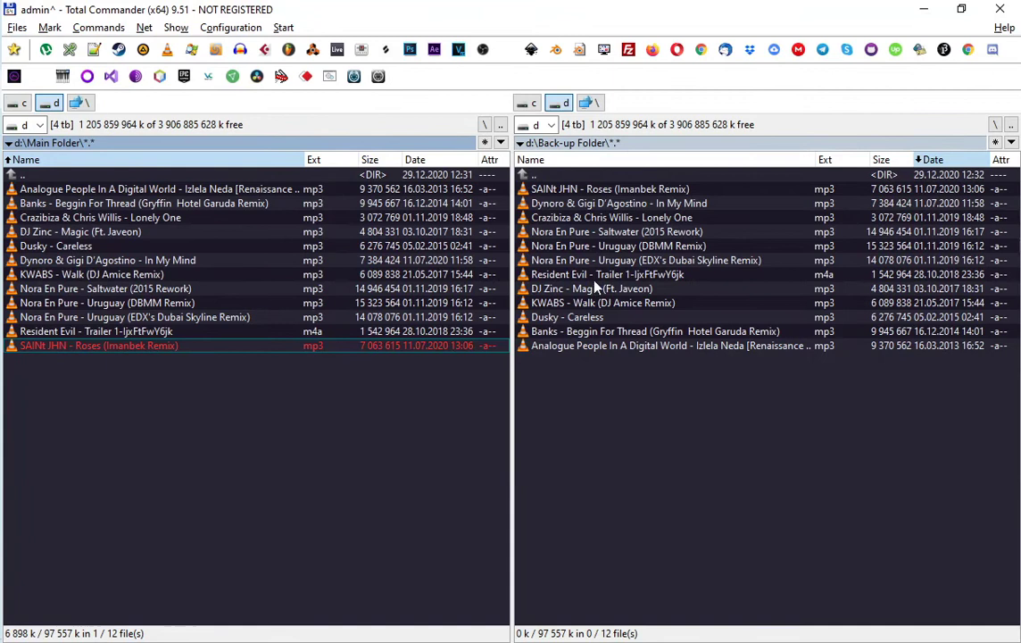
key(space)
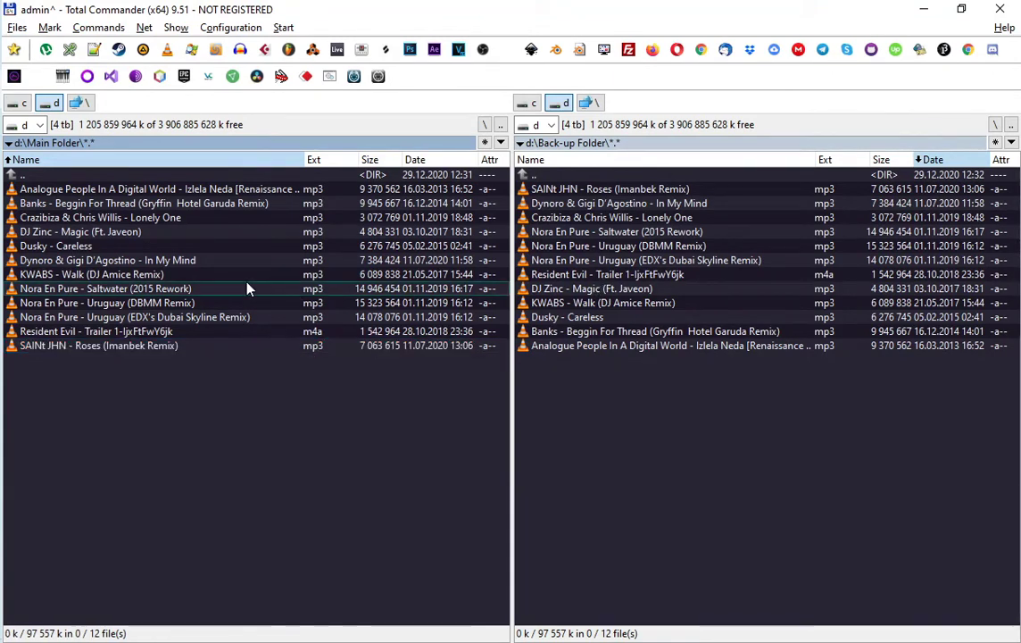
click(179, 189)
key(ctrl+a)
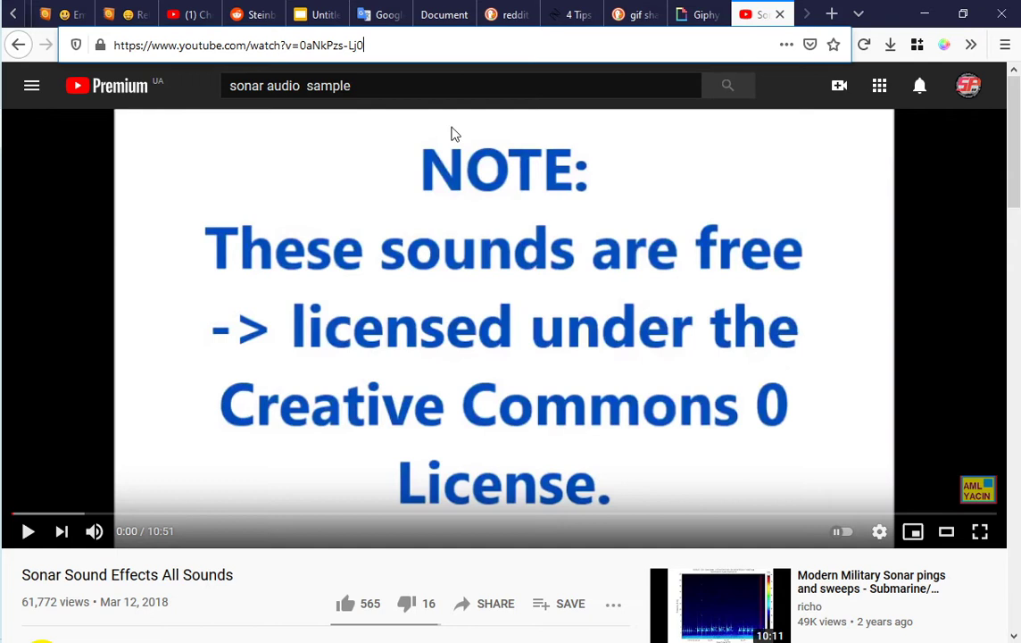
Copy the web address of the YouTube video Sonar Sound Effects All Sounds in the browser
drag(22, 581, 241, 581)
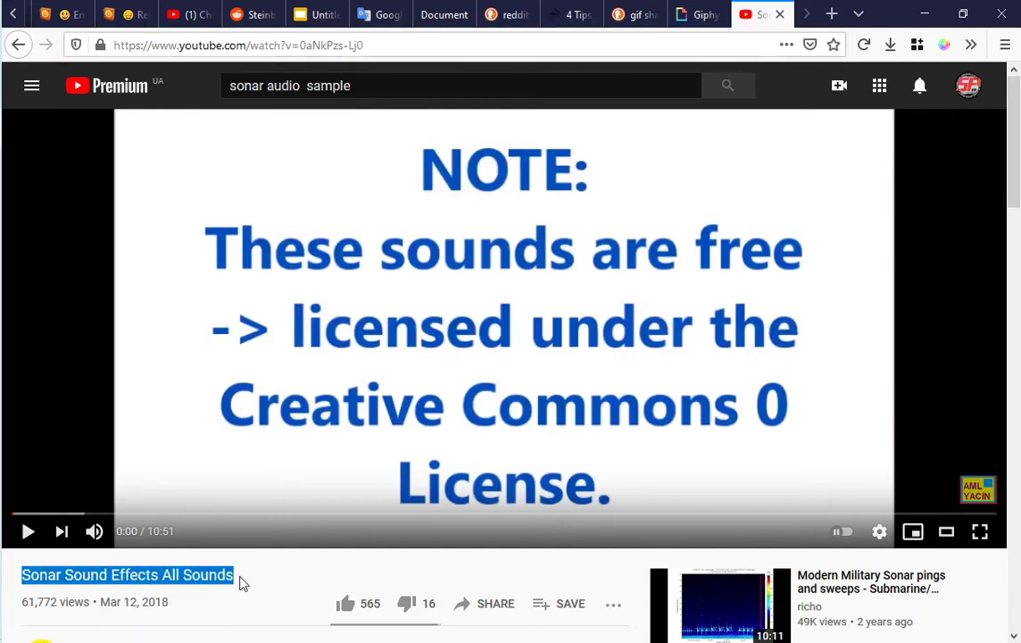
key(ctrl+l)
right_click(315, 45)
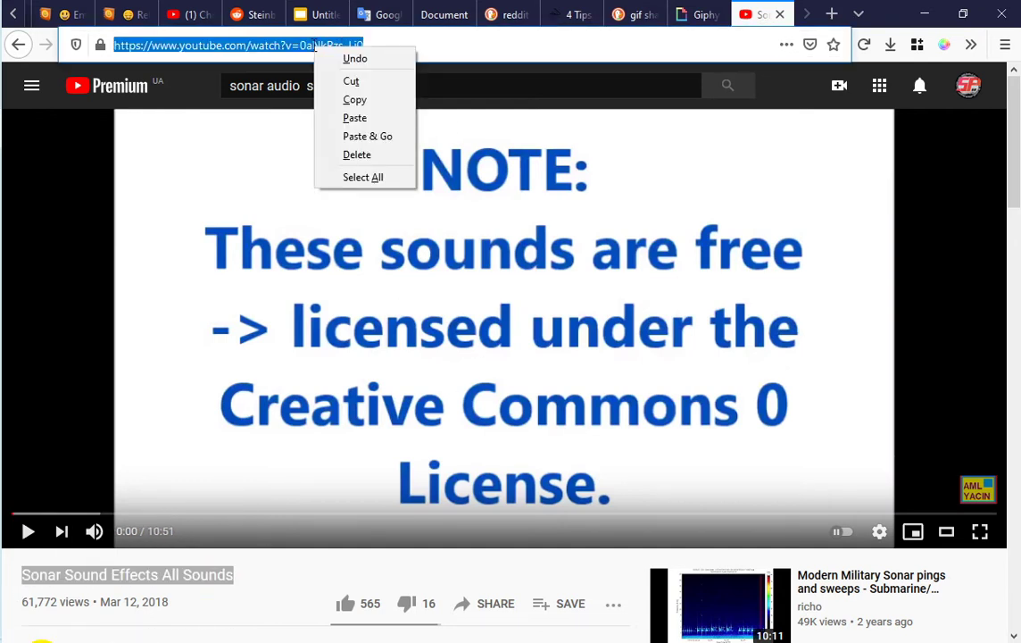
click(356, 100)
key(alt+Tab)
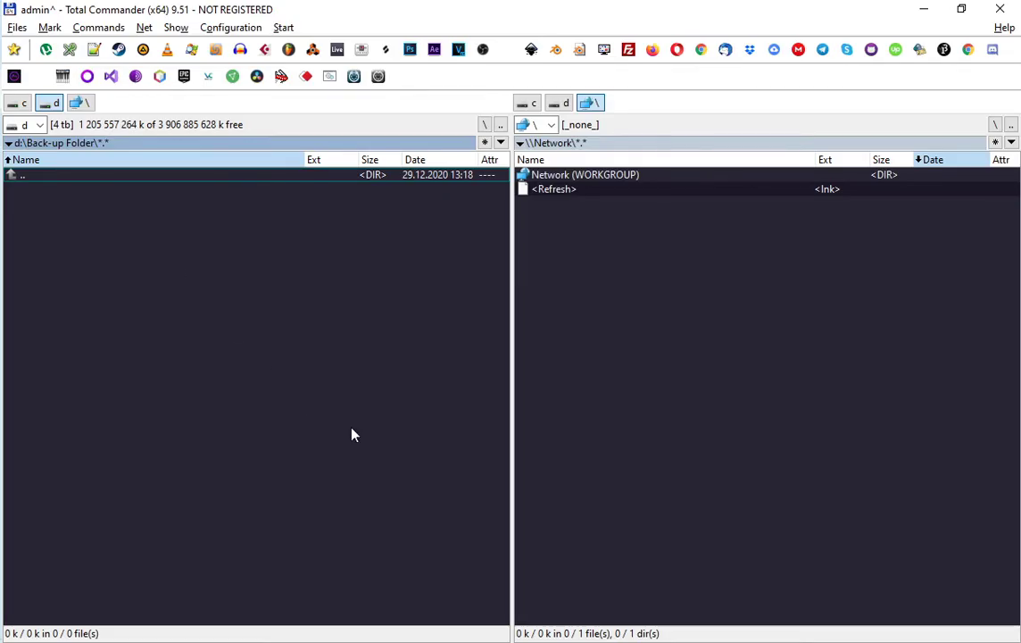
key(ctrl+Down)
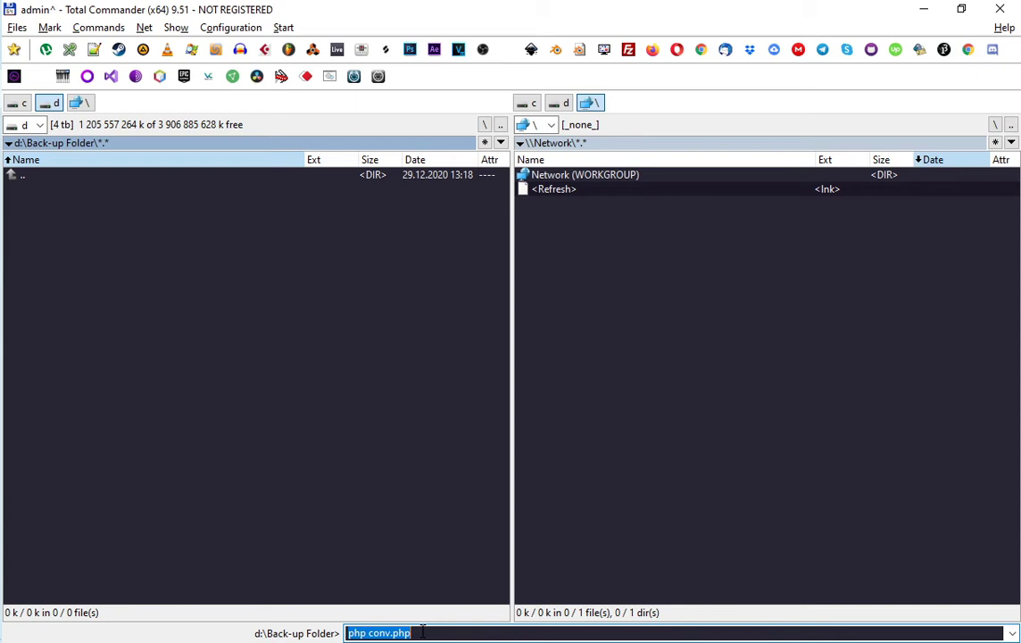
text(youtube-dl)
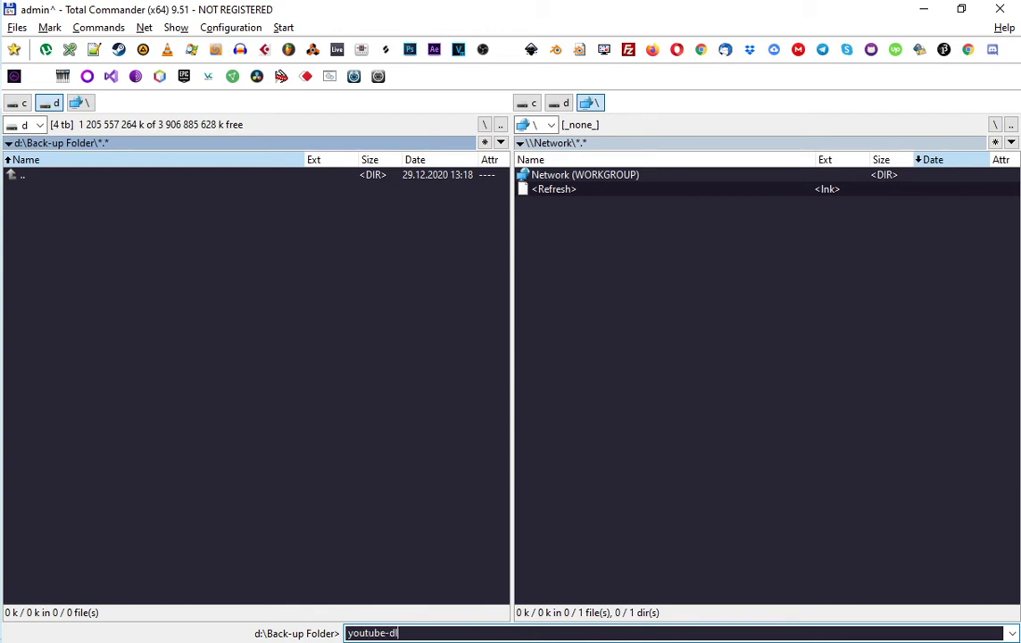
key(ctrl+v)
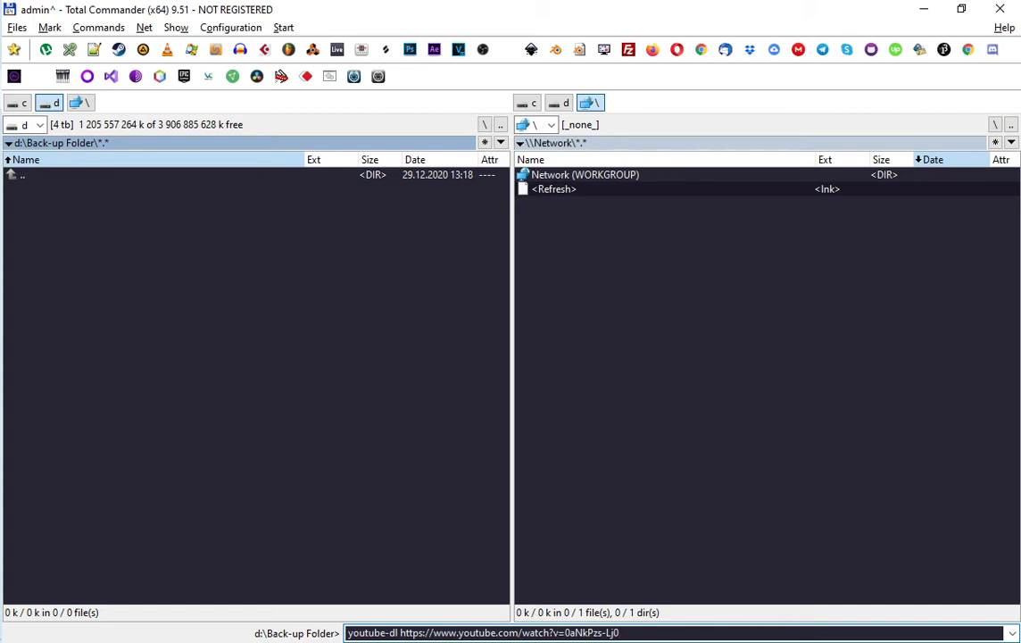
key(Return)
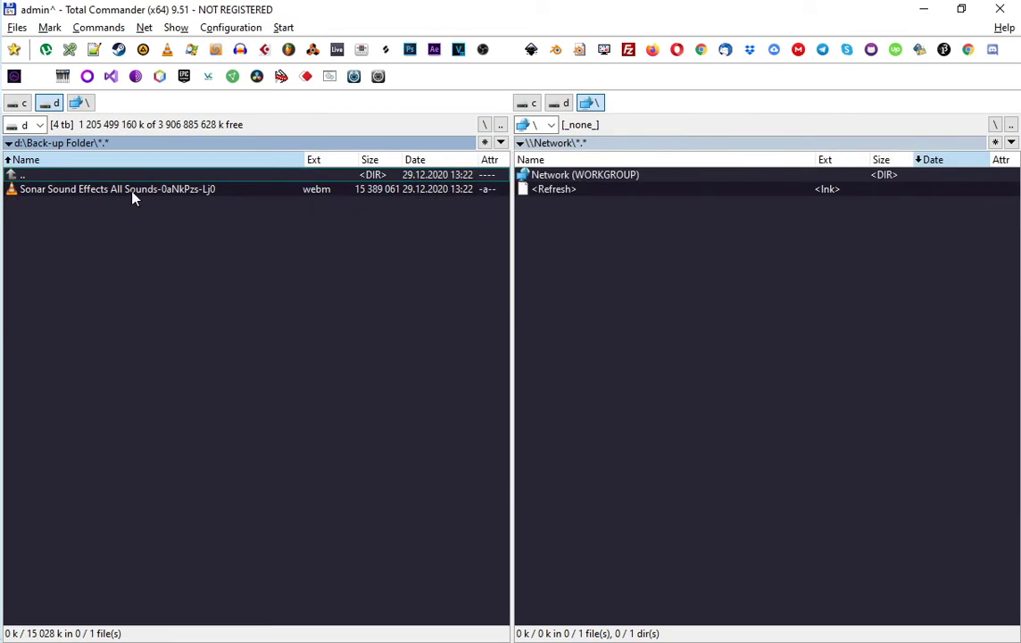
Play the downloaded Sonar Sound Effects webm file in VLC, skip further into it, and close the player
double_click(132, 190)
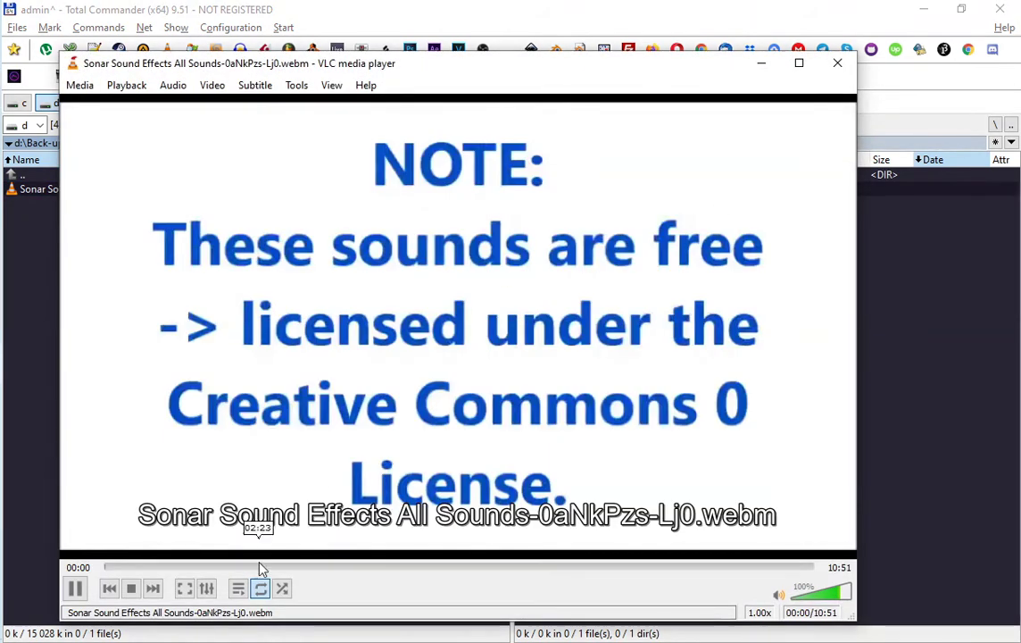
drag(284, 568, 406, 568)
click(837, 62)
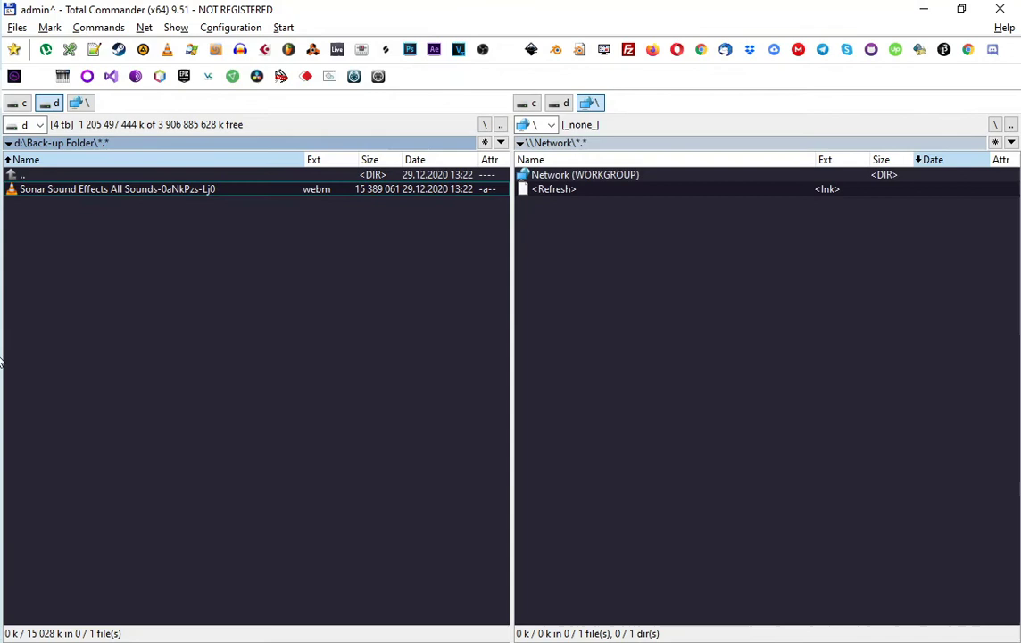
Run ffmpeg -i on "Sonar Sound Effects All Sounds-0aNkPzs-Lj0.webm" to convert it to a wav file of the same name
key(shift+F6)
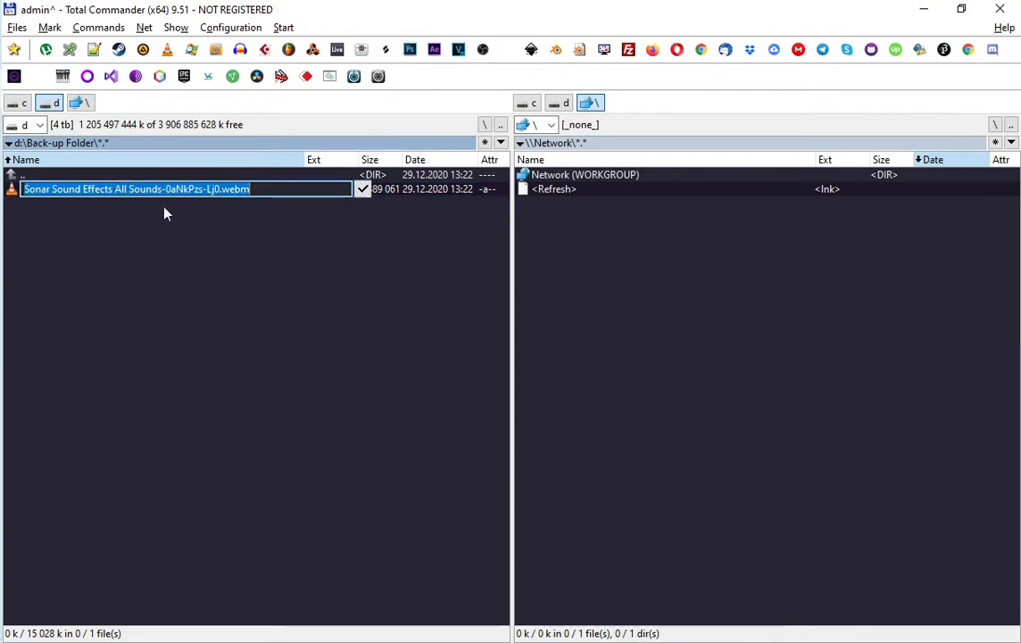
key(Escape)
key(ctrl+e)
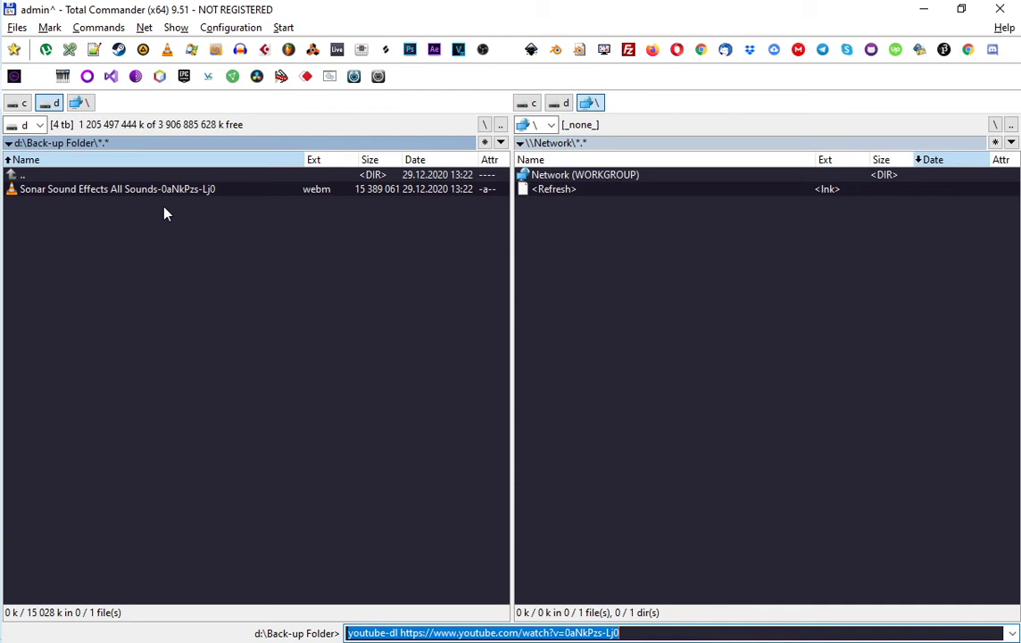
text(ffmpeg -i)
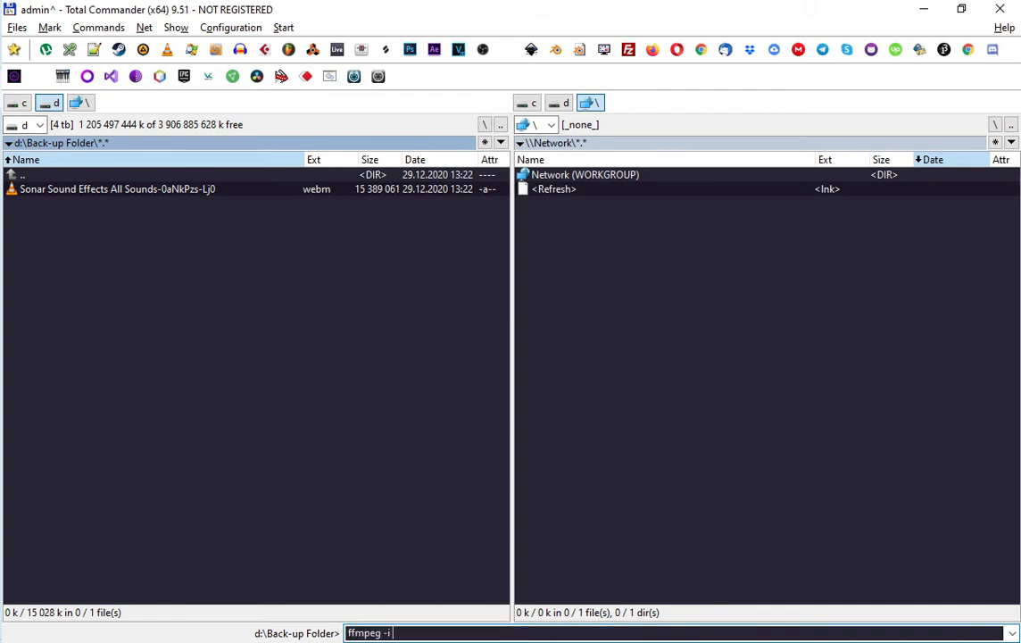
text( ")
key(ctrl+Return)
key(ctrl+Return)
key(BackSpace)
key(BackSpace)
key(BackSpace)
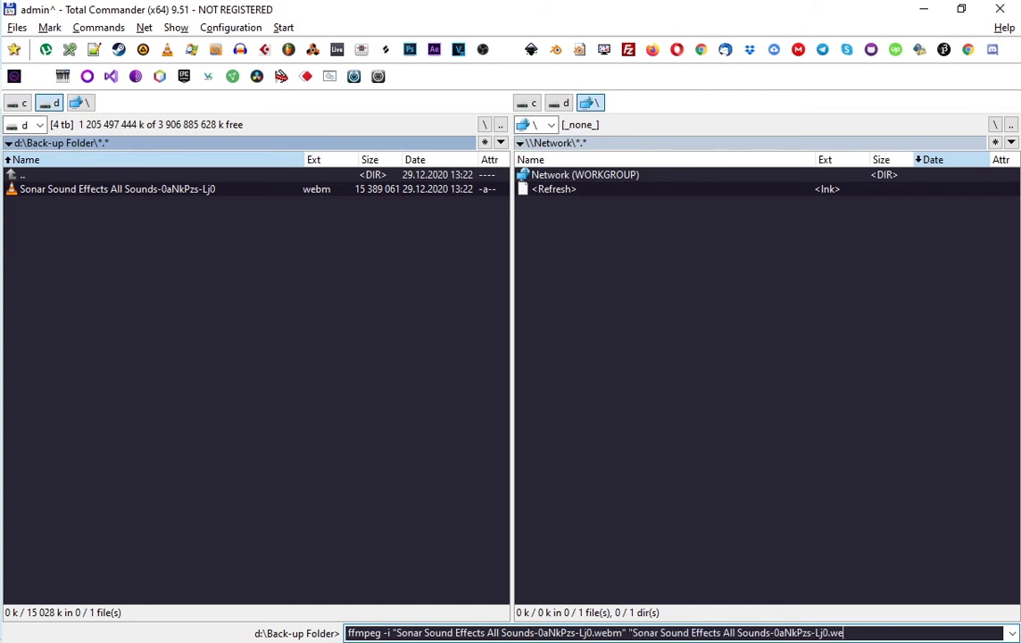
text(av")
key(Return)
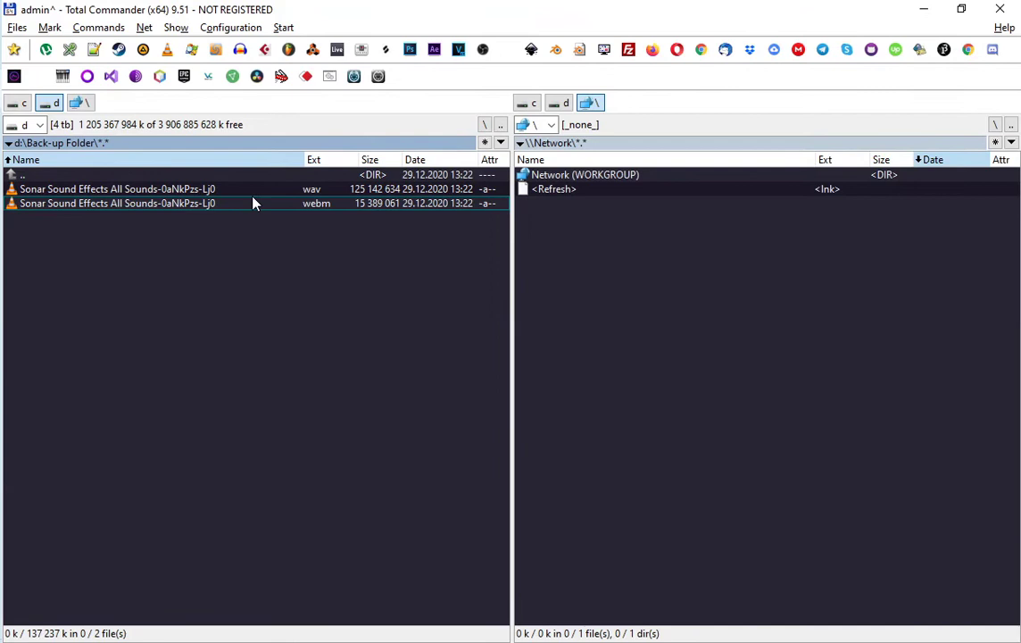
Open the converted wav file in Audacity and select the continuous sound section starting a little after 6:00
drag(207, 191, 243, 49)
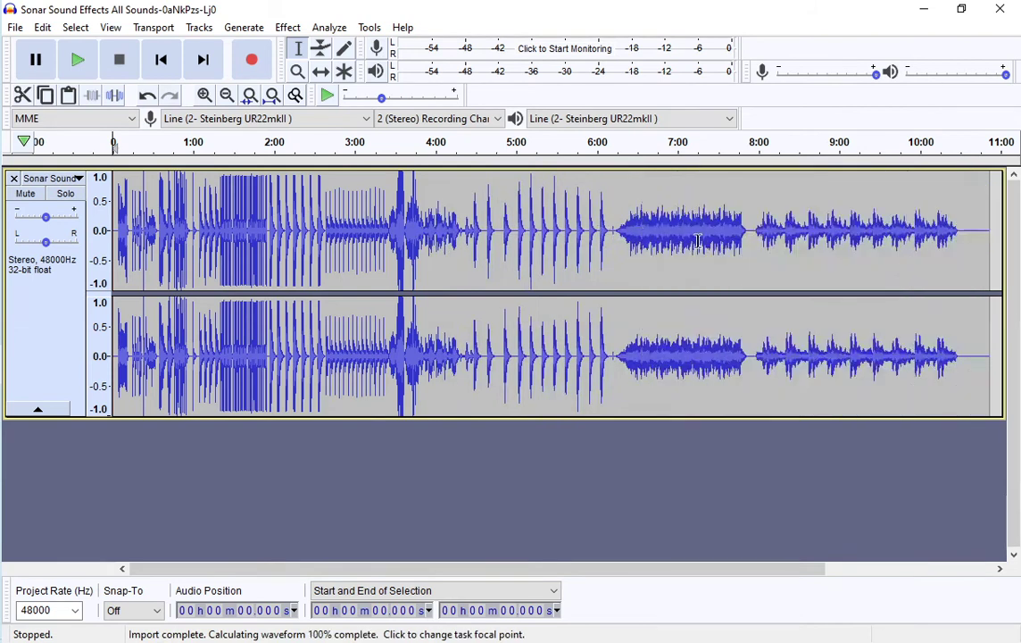
click(619, 230)
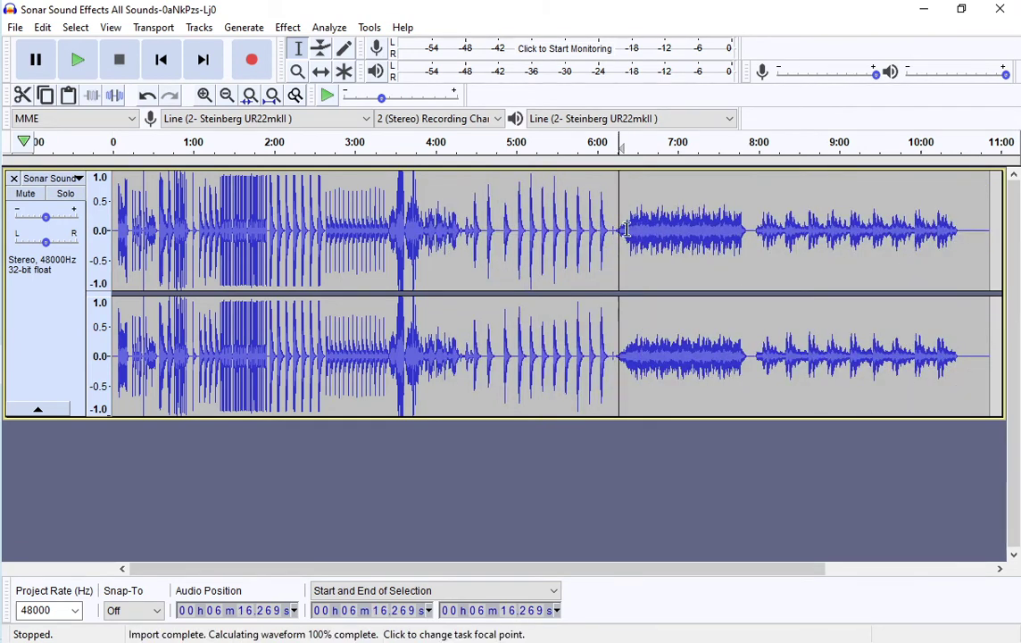
drag(623, 230, 748, 231)
drag(622, 230, 612, 234)
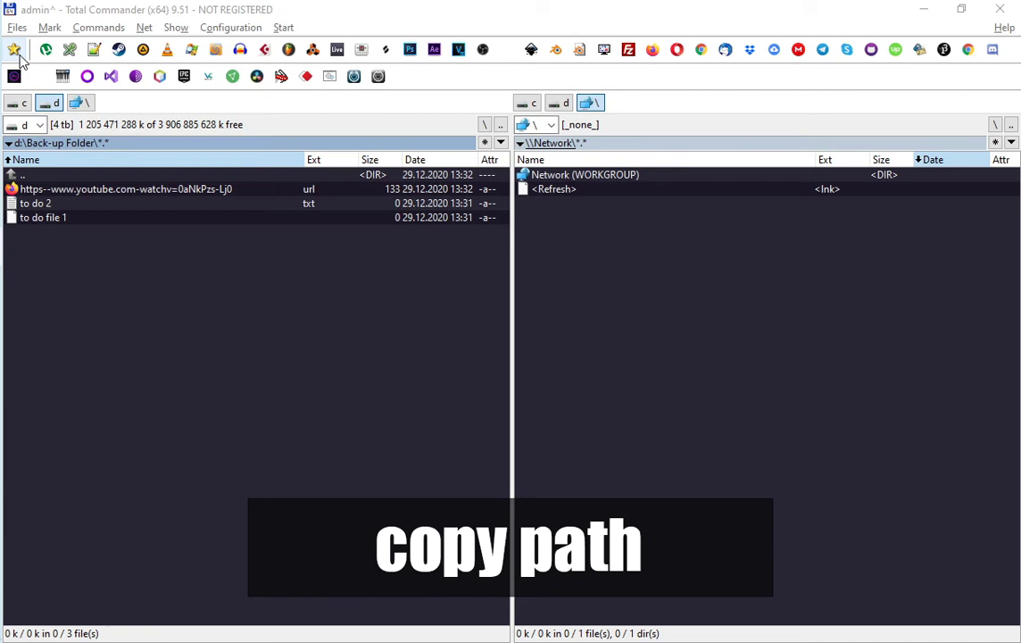
Copy the names of all three files in d:\Back-up Folder and paste them into to do 2.txt in Notepad++
click(18, 53)
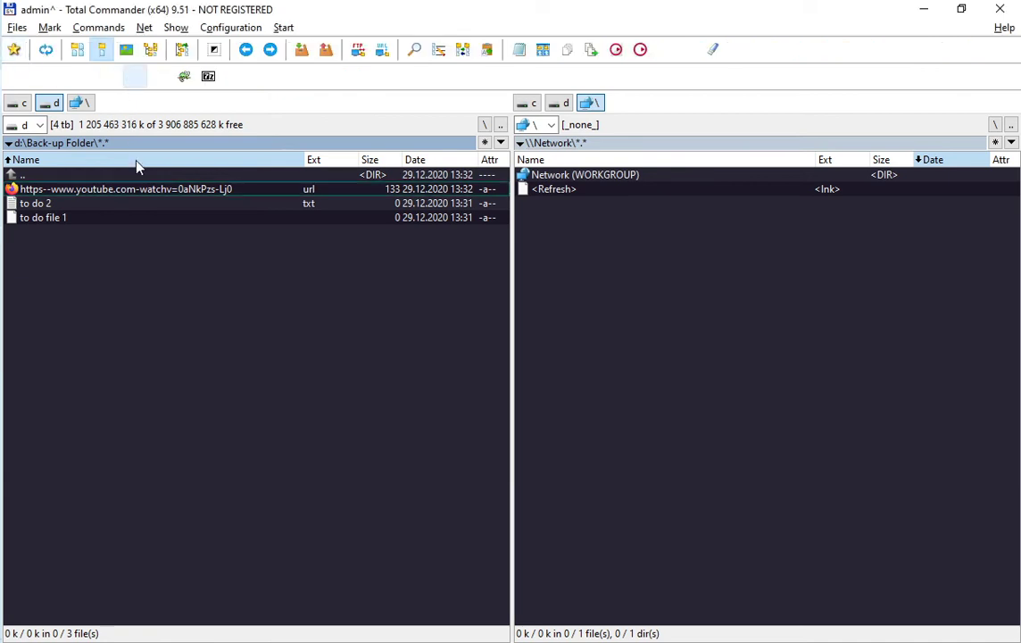
shift+click(75, 220)
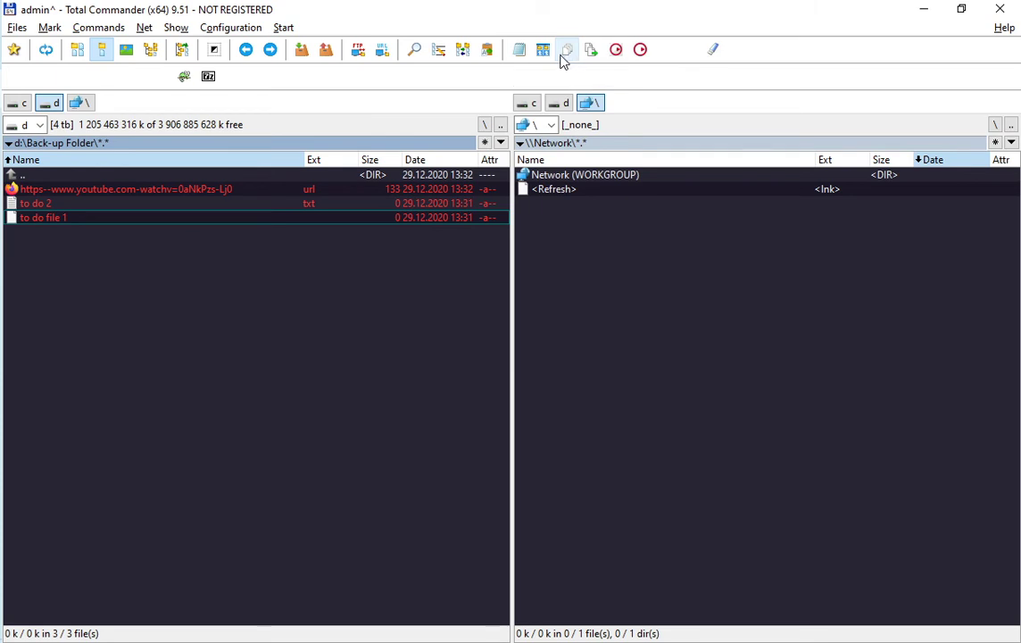
key(F4)
key(ctrl+v)
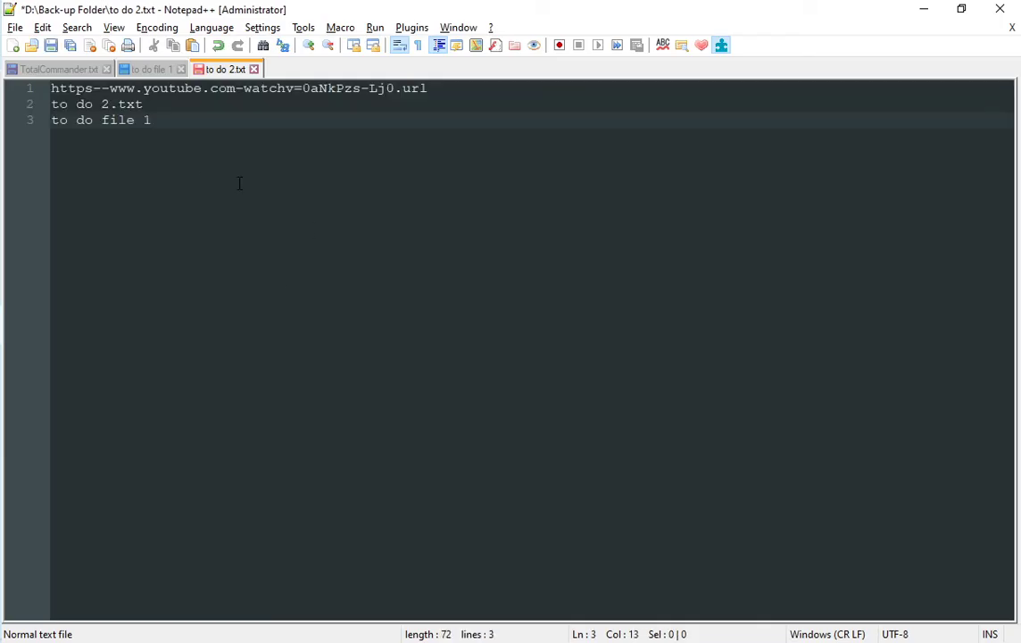
Copy the full paths of the three files in d:\Back-up Folder and paste them below the names in to do 2.txt, separated by blank lines
drag(187, 125, 25, 85)
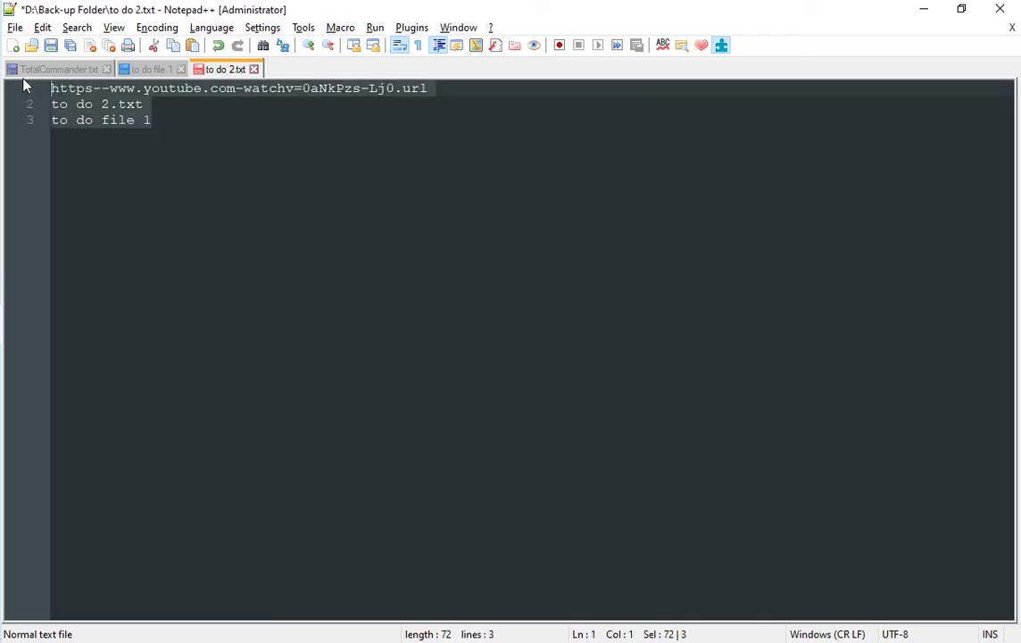
click(179, 156)
key(Return)
key(Return)
key(Return)
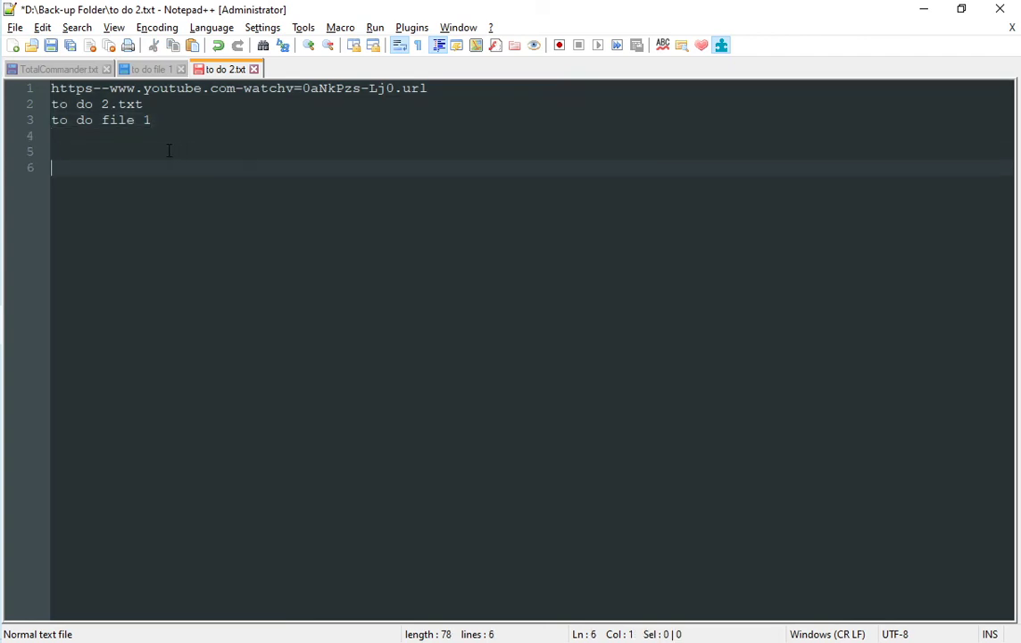
key(alt+Tab)
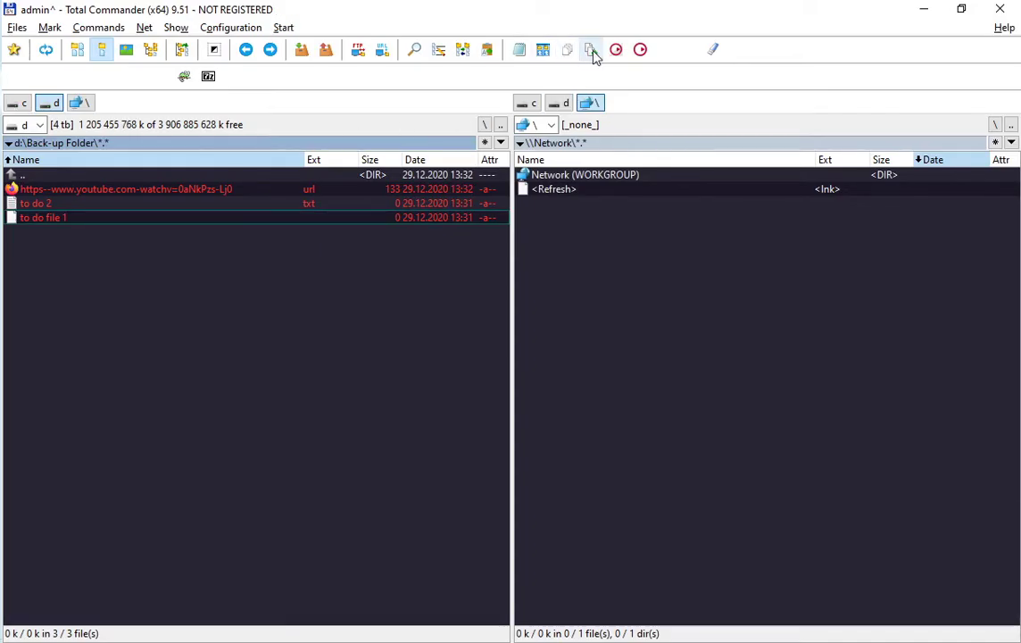
click(591, 51)
key(alt+Tab)
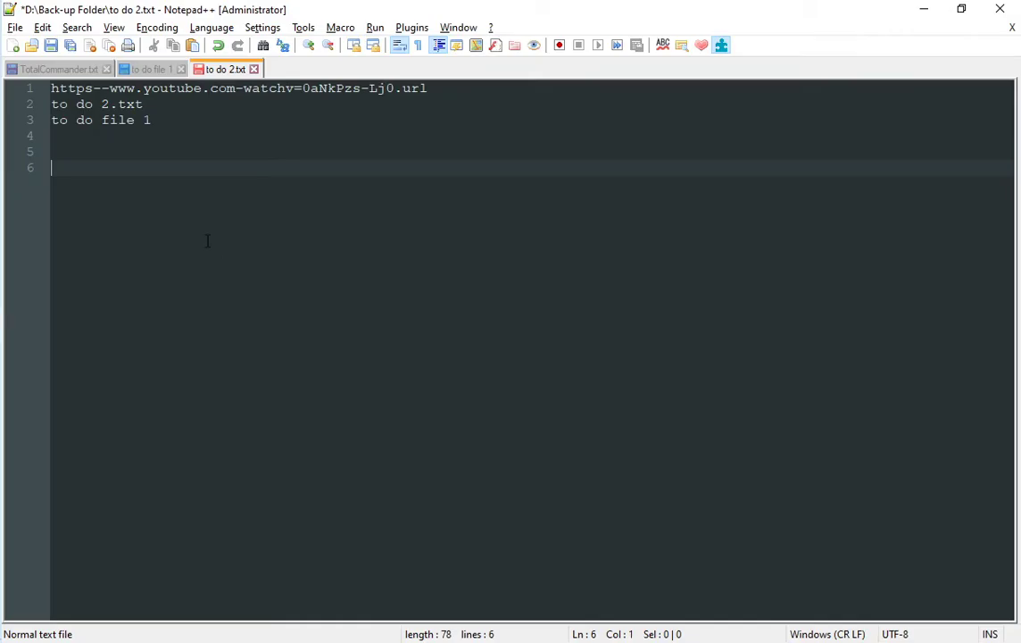
key(ctrl+v)
drag(365, 198, 35, 85)
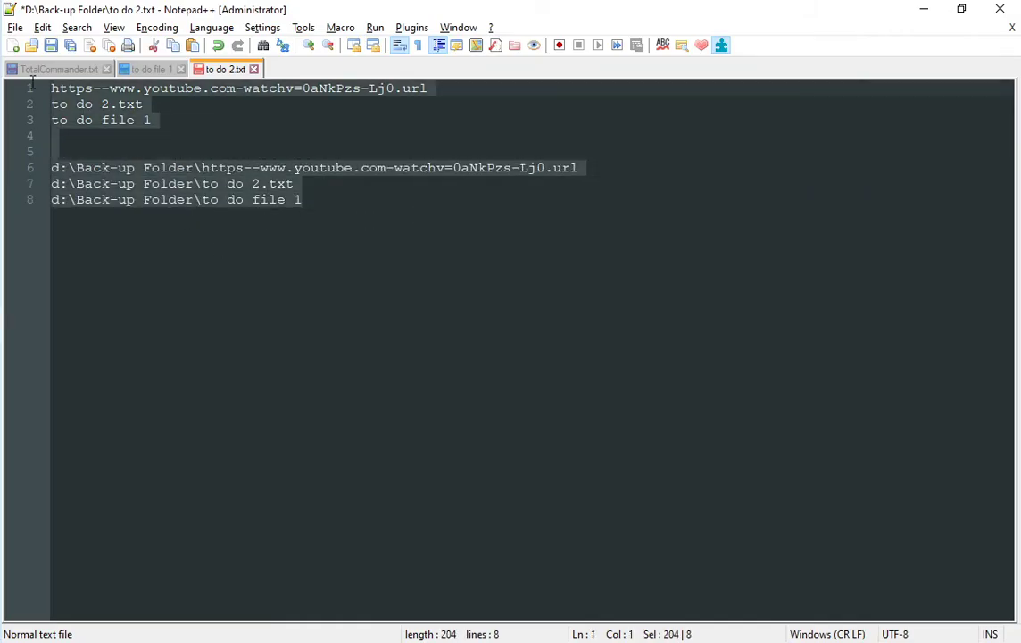
click(333, 208)
drag(333, 208, 252, 199)
click(268, 216)
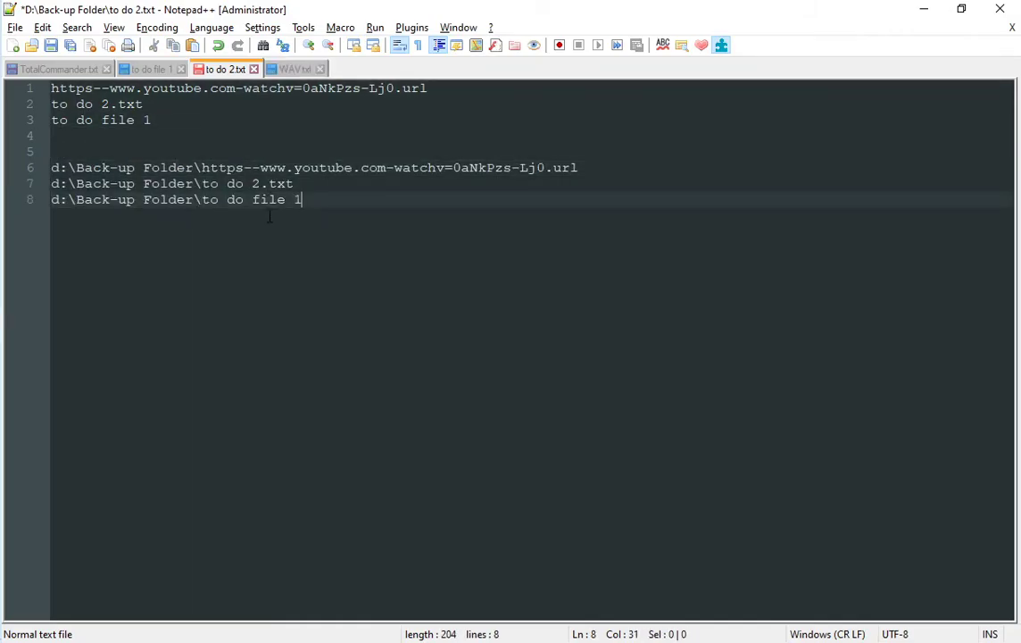
Look through the list of sample pack names in WAV.txt, highlighting blocks of the Cymatics entries
click(289, 72)
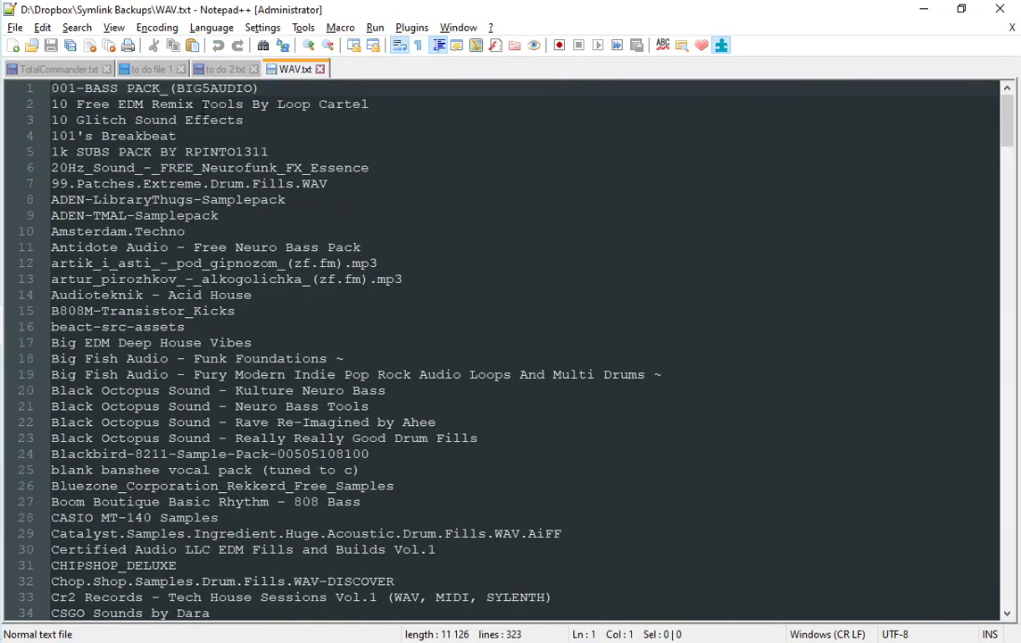
scroll(247, 377, down, 13)
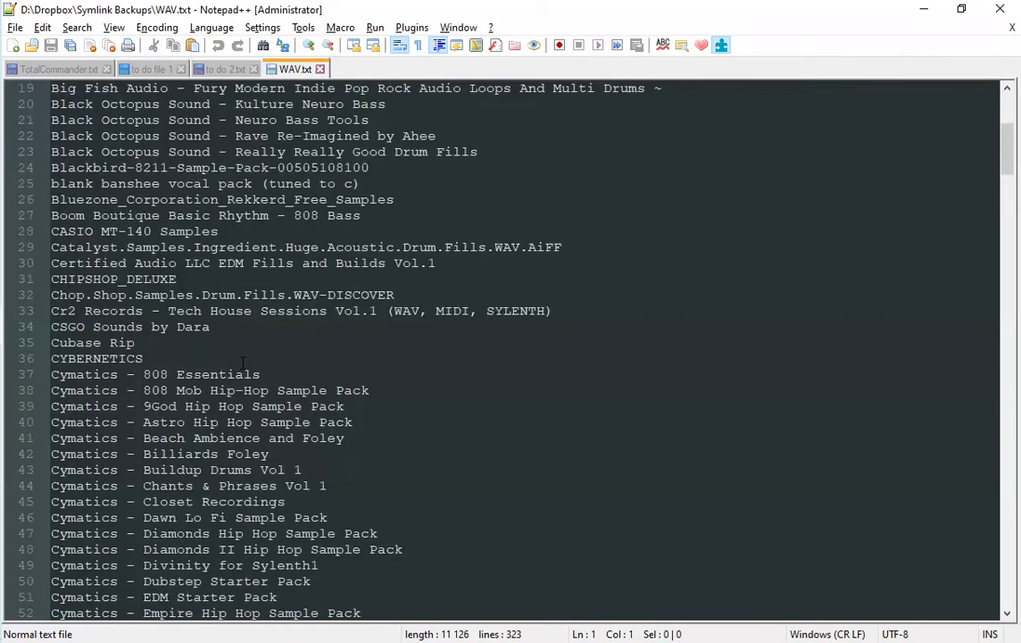
scroll(243, 366, down, 3)
scroll(243, 366, up, 14)
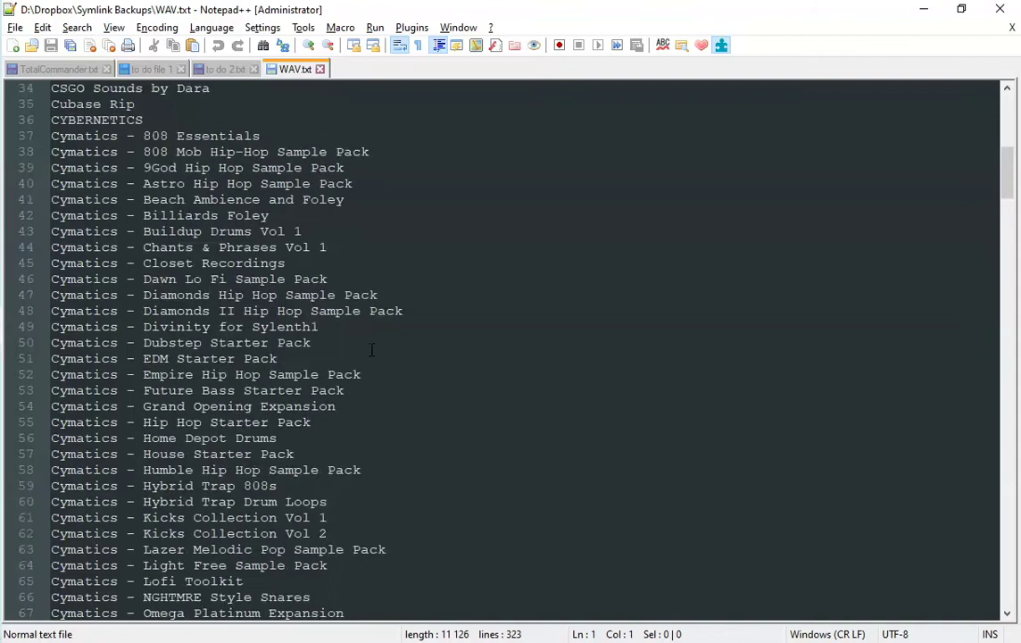
scroll(243, 367, up, 2)
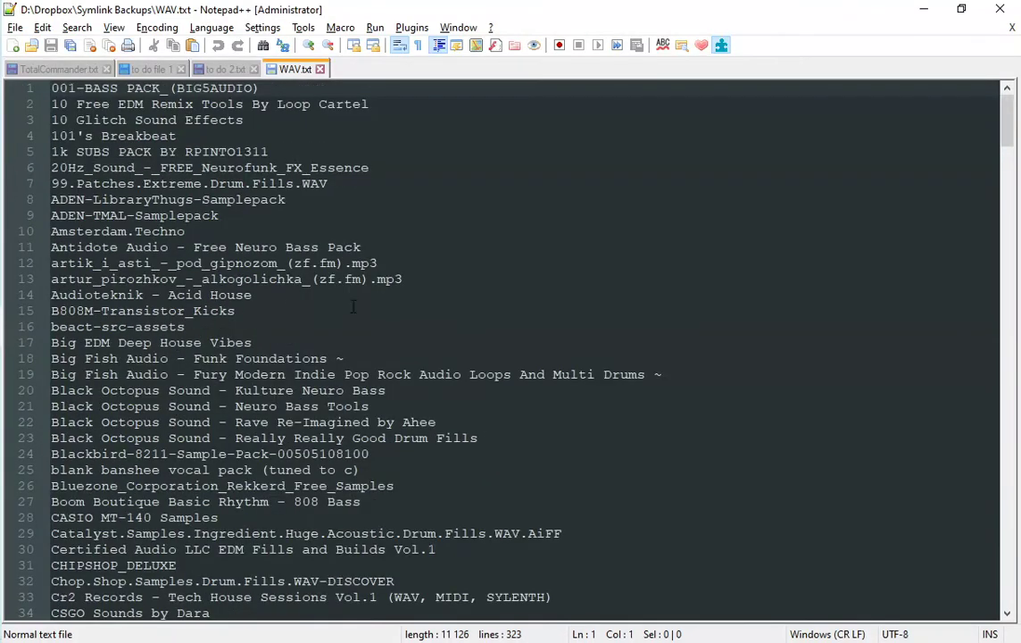
scroll(372, 389, down, 11)
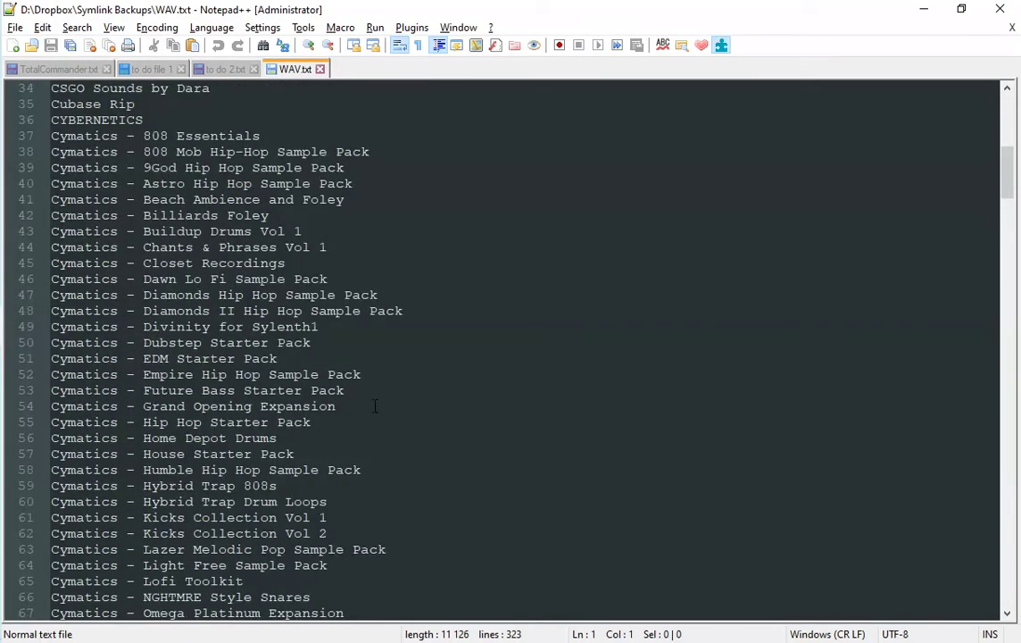
drag(350, 390, 19, 231)
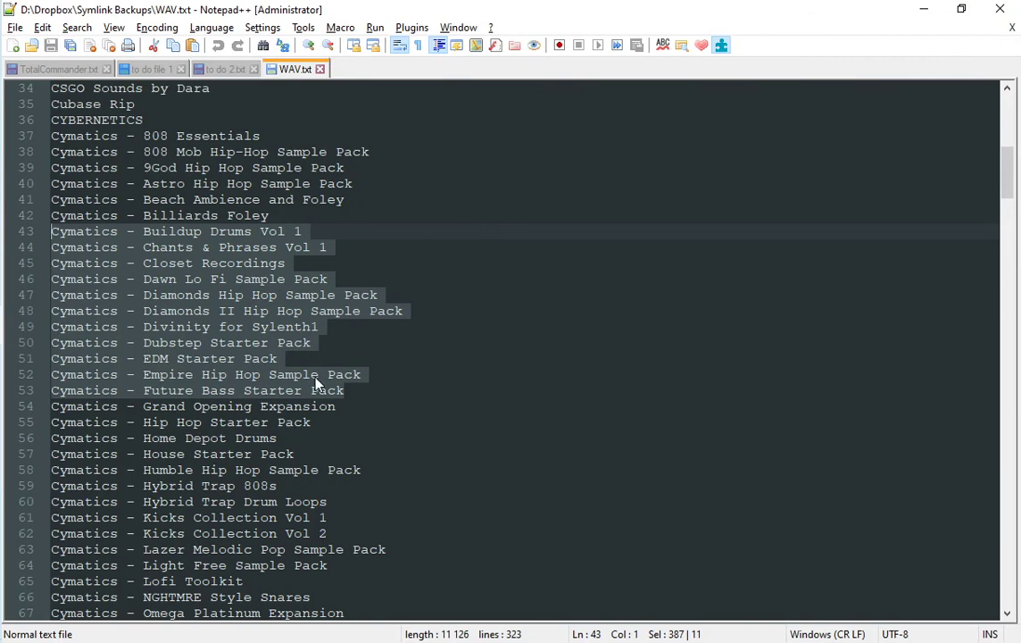
scroll(317, 384, down, 2)
click(357, 294)
scroll(384, 425, up, 3)
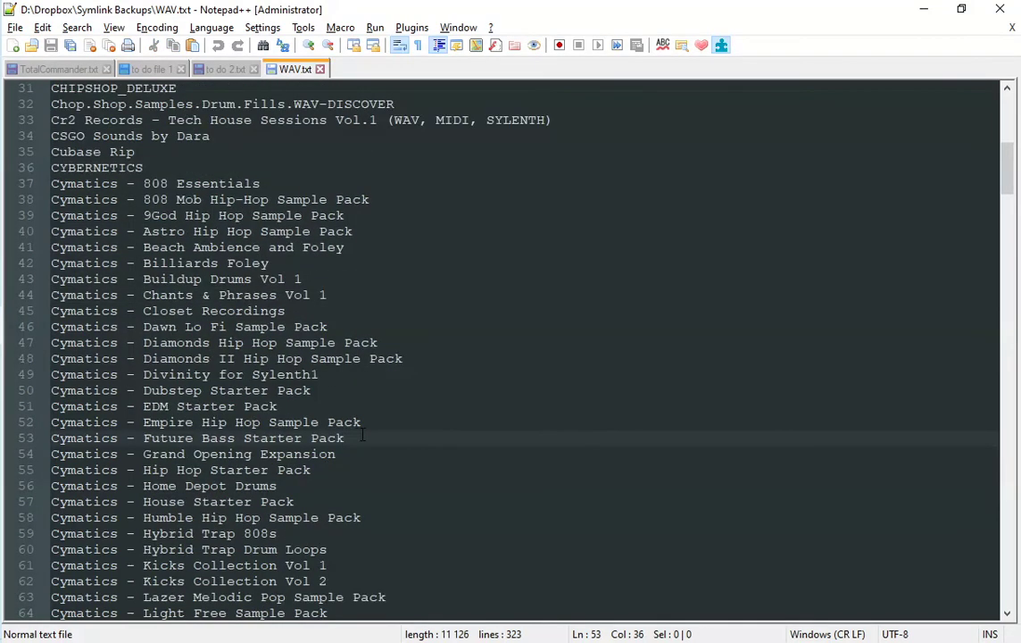
drag(354, 438, 3, 324)
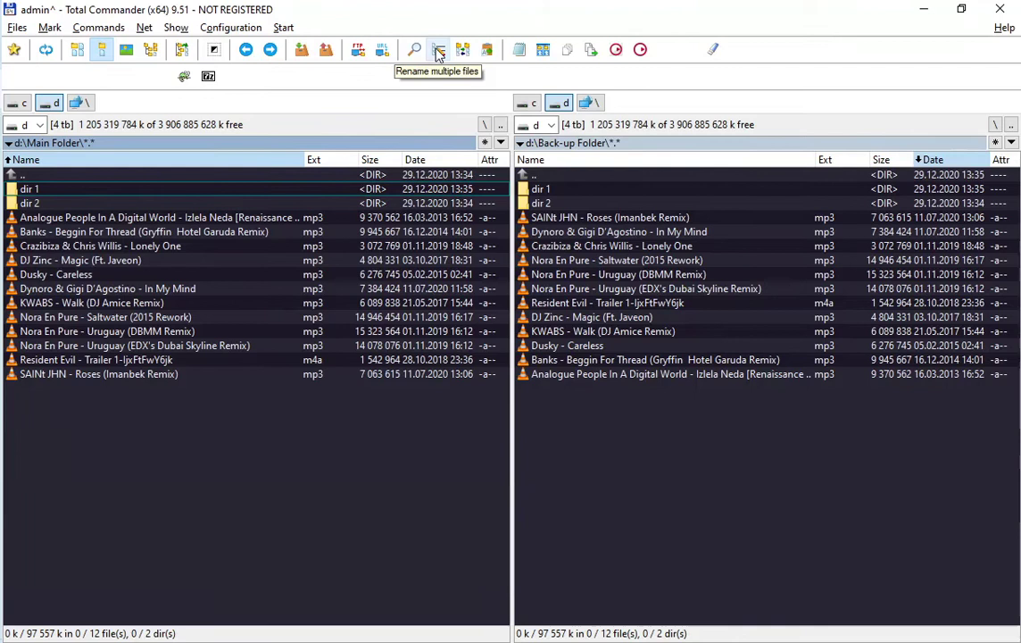
Turn on synchronized directory changing in Total Commander and enter and leave dir 1 and dir 2 from d:\Main Folder
click(544, 51)
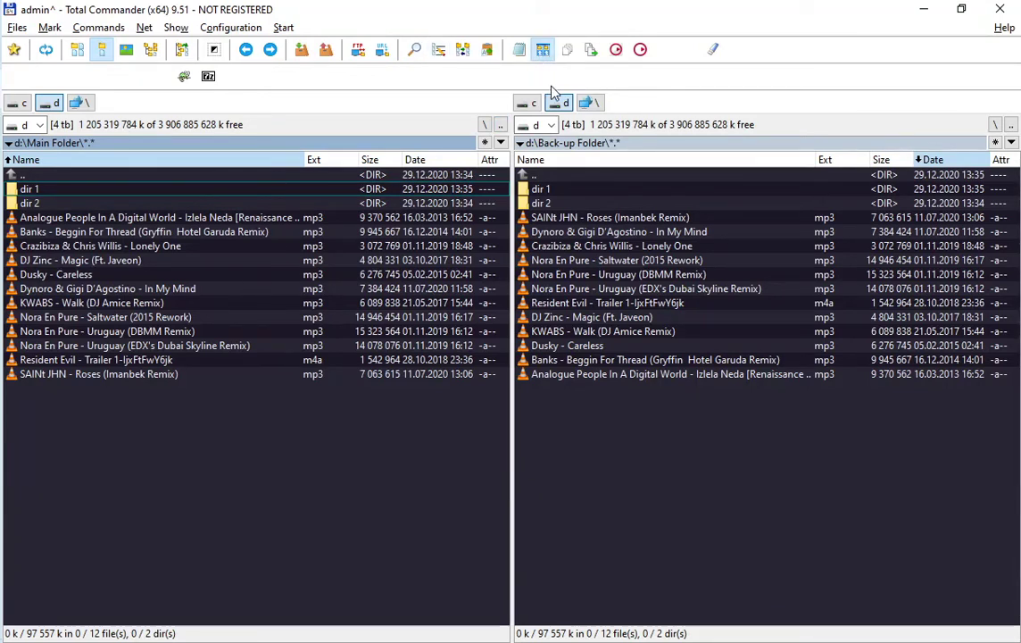
double_click(29, 189)
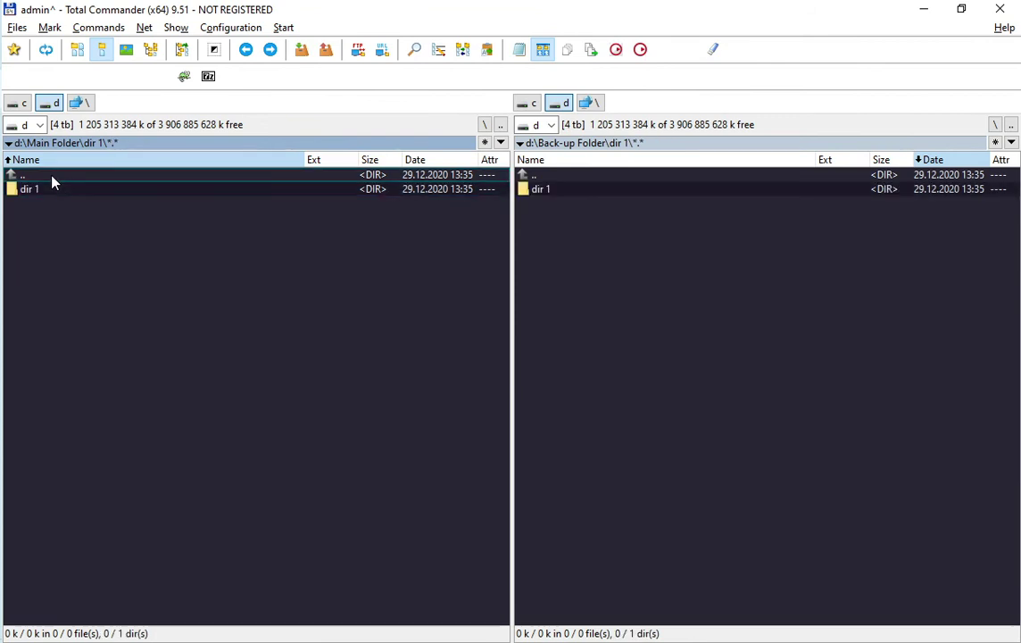
double_click(51, 177)
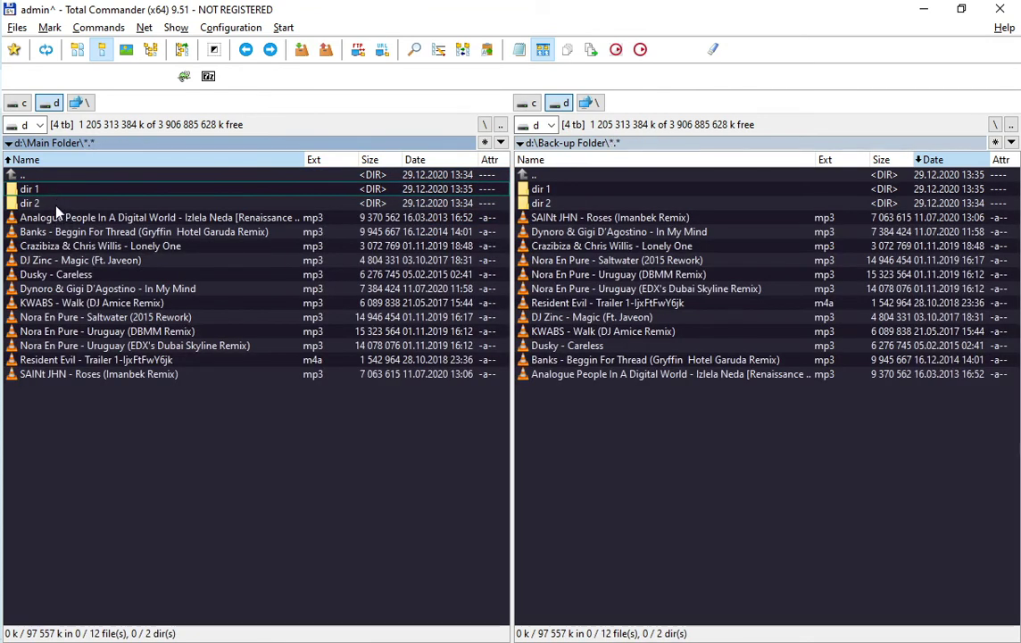
double_click(35, 204)
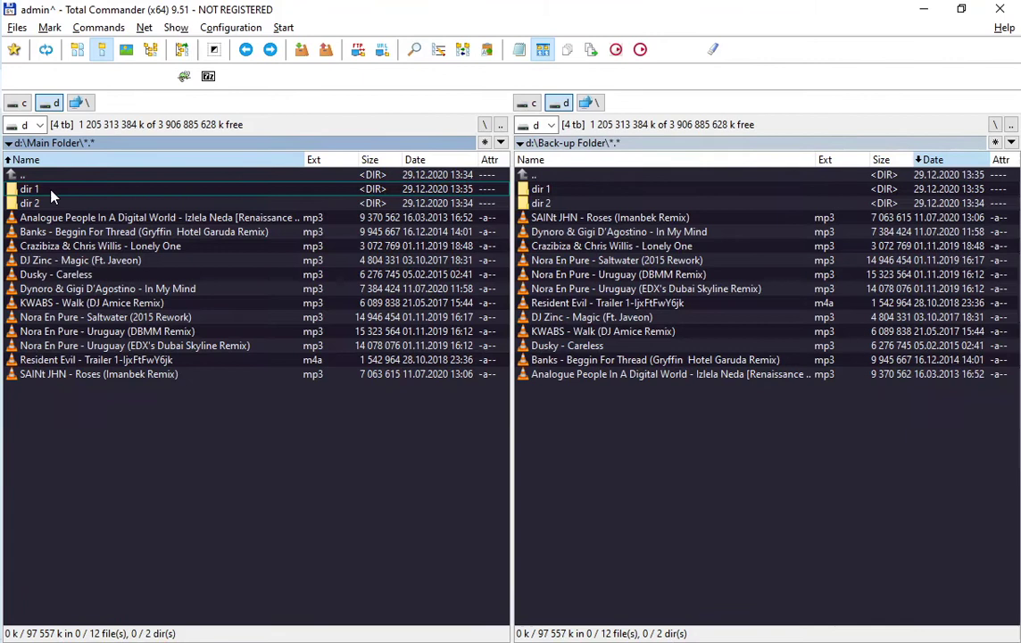
double_click(51, 190)
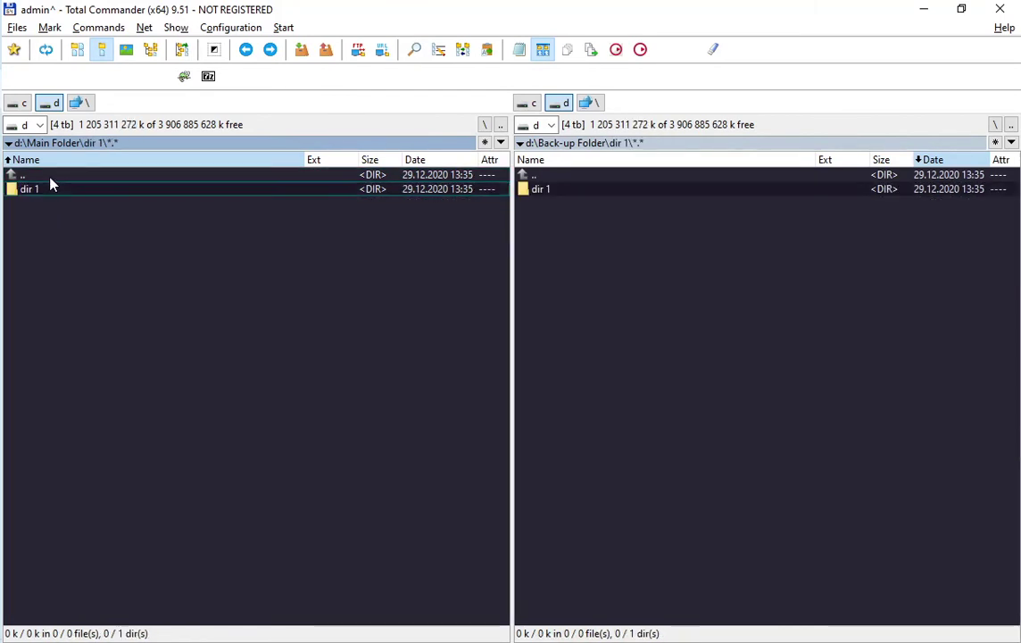
double_click(50, 179)
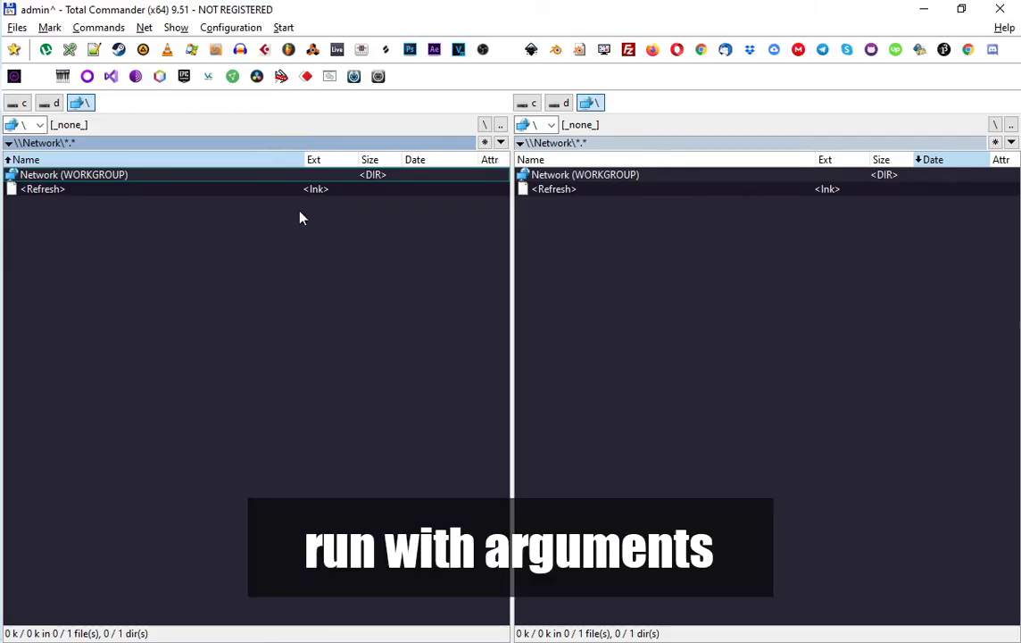
Open the settings of the Thunderbird Profile Manager launcher, inspect its -p parameter, and close them without changes
right_click(730, 56)
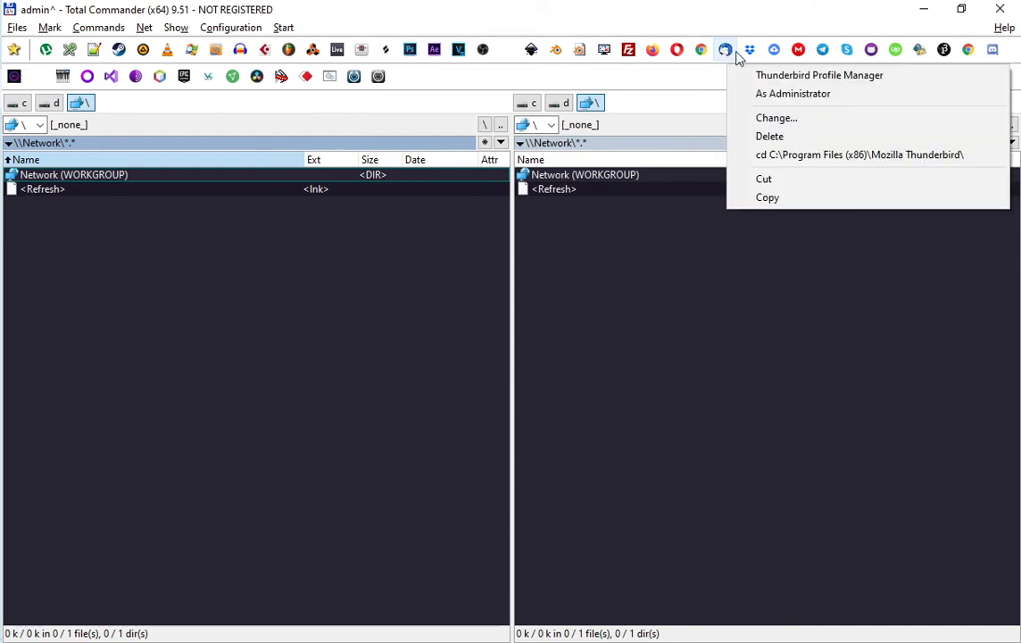
click(789, 125)
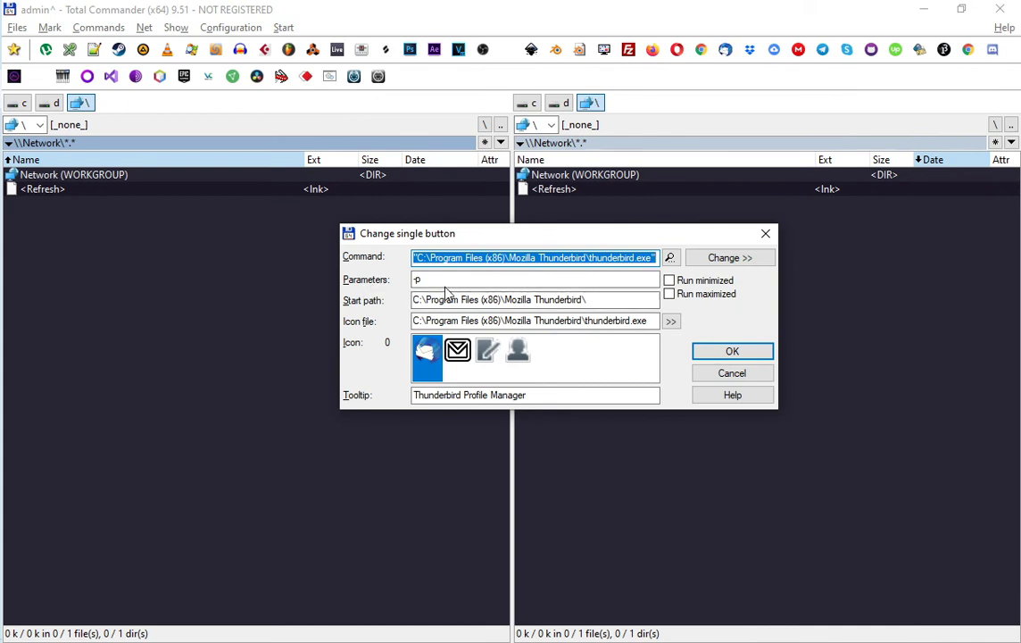
click(455, 281)
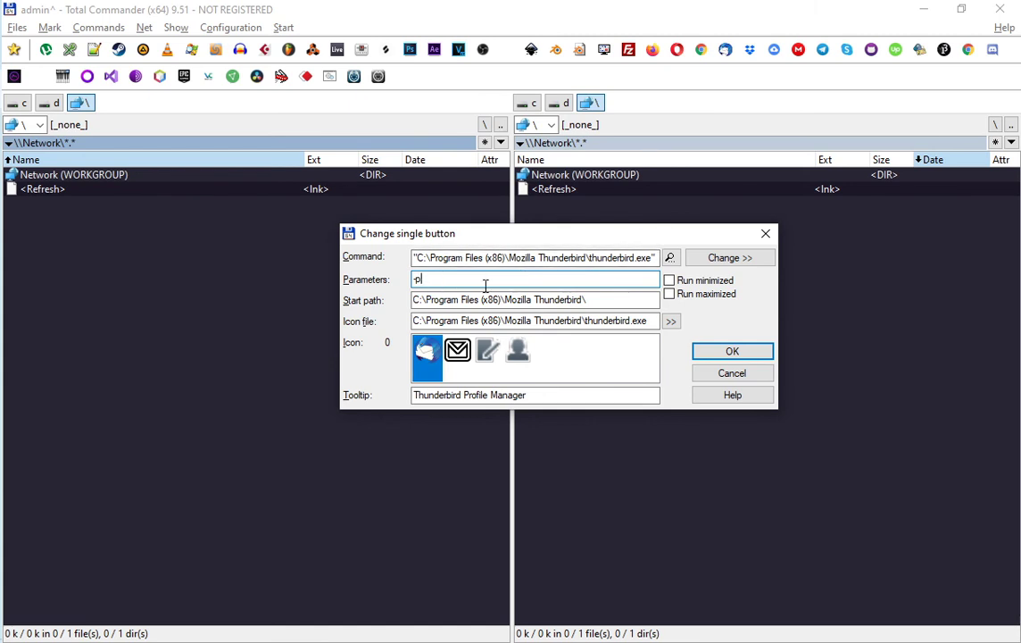
key(ctrl+z)
click(764, 238)
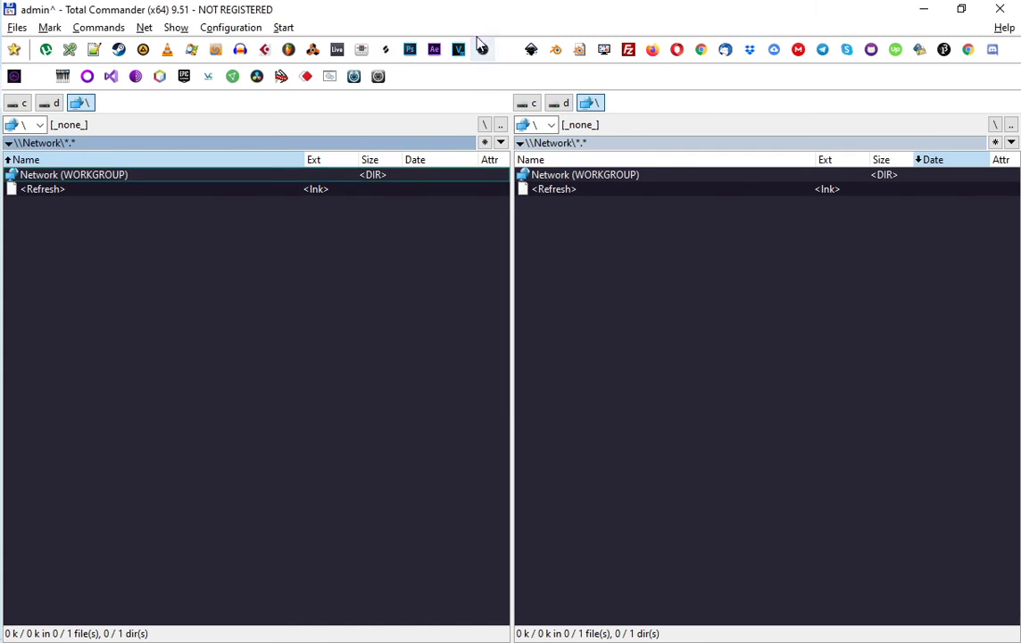
Launch the Thunderbird Profile Manager and start Thunderbird with the YouTube profile
click(727, 53)
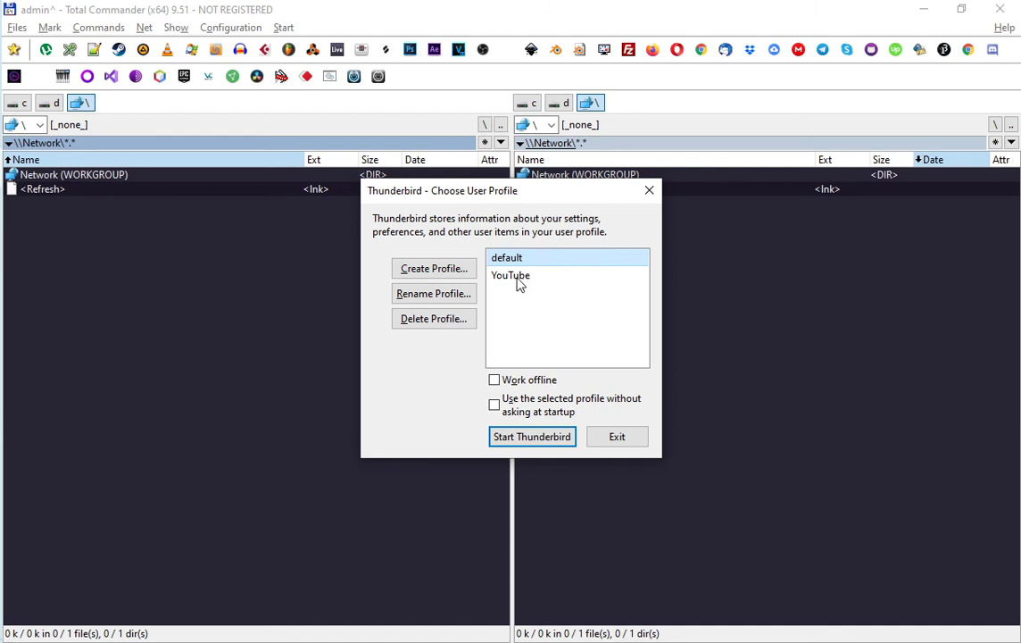
mouse_move(525, 283)
click(522, 275)
click(526, 258)
double_click(527, 276)
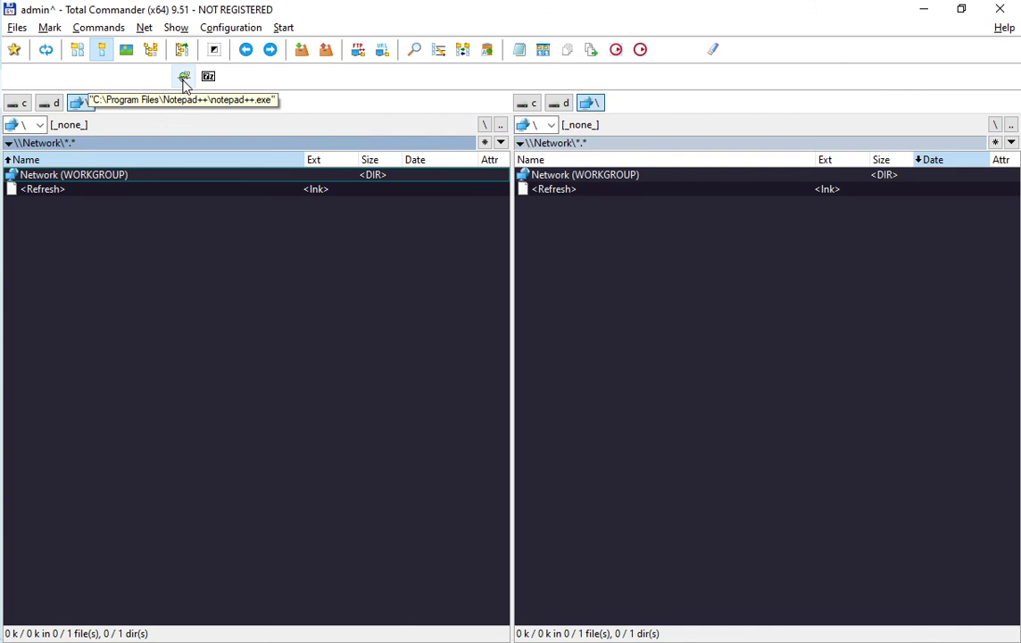
Launch Notepad++ from Total Commander and look through the track list in list.txt
right_click(182, 82)
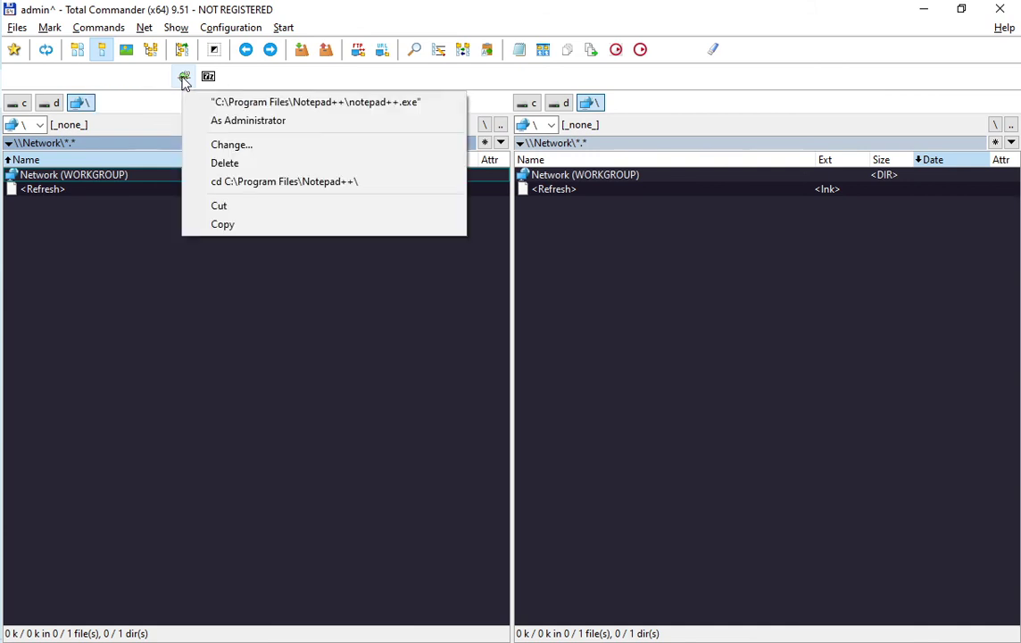
click(248, 79)
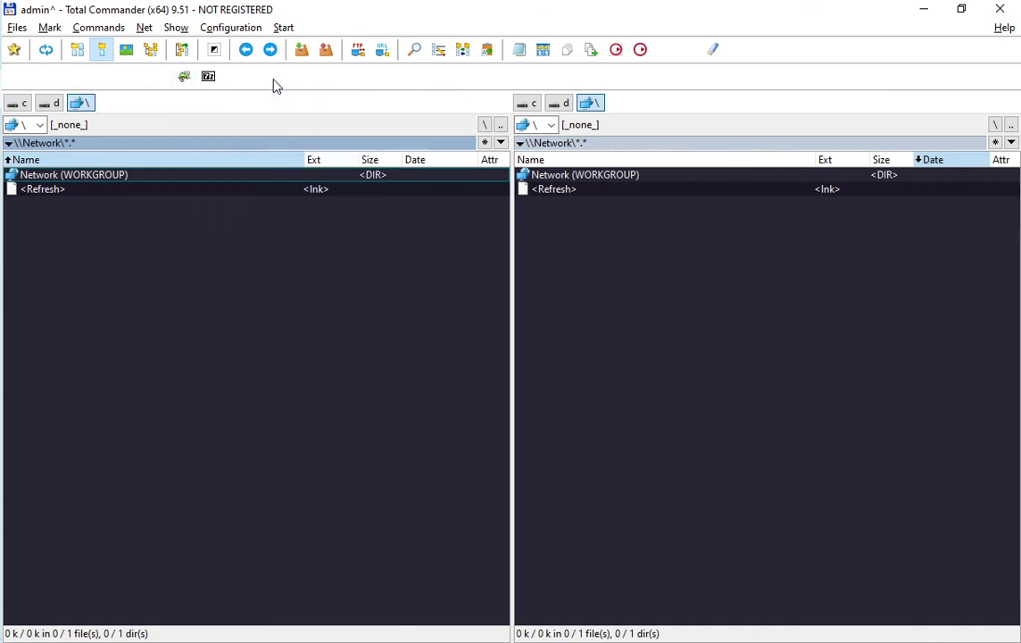
click(183, 78)
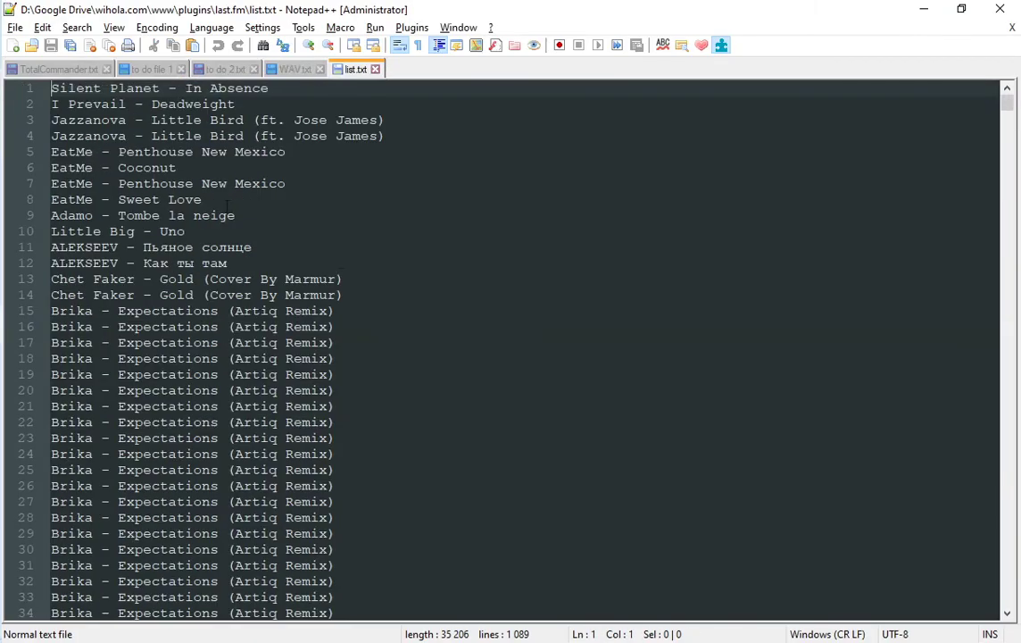
scroll(288, 231, down, 7)
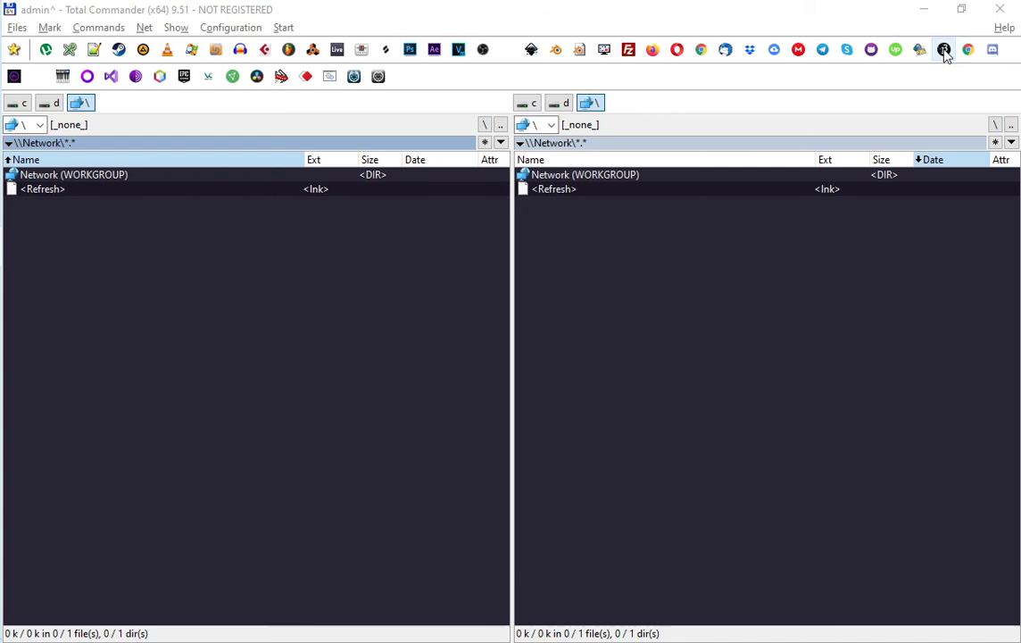
Restart Total Commander, choosing 2 in the shareware notice, and maximize its window
click(1000, 9)
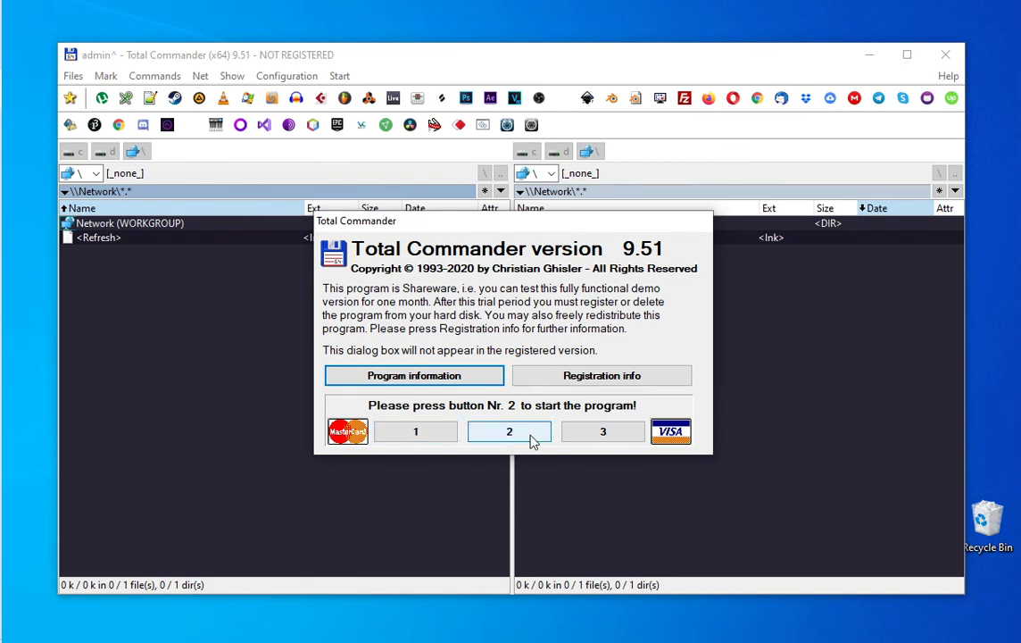
click(514, 436)
drag(607, 63, 607, 13)
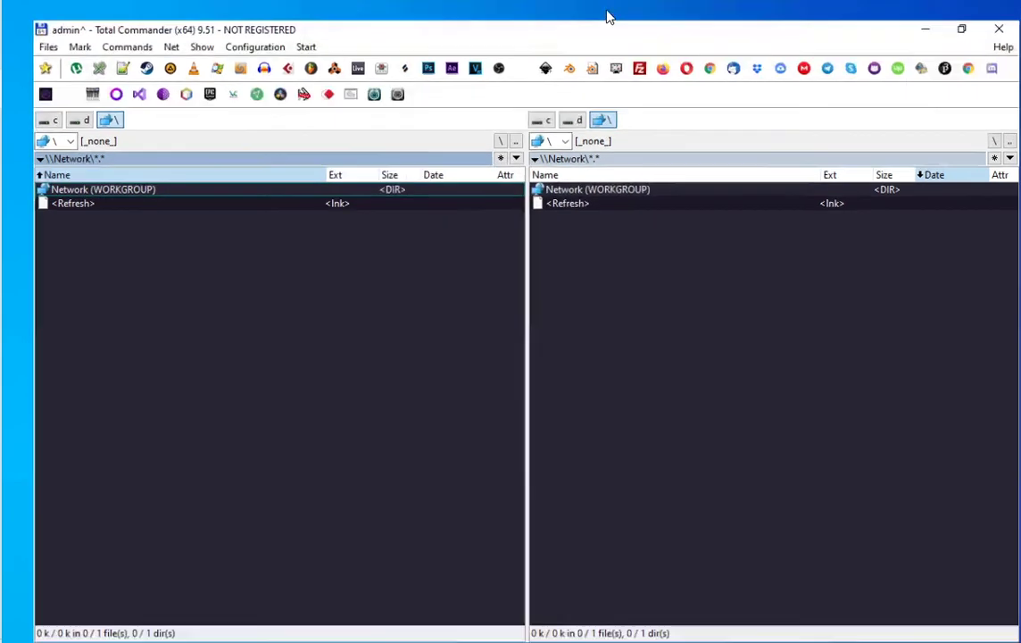